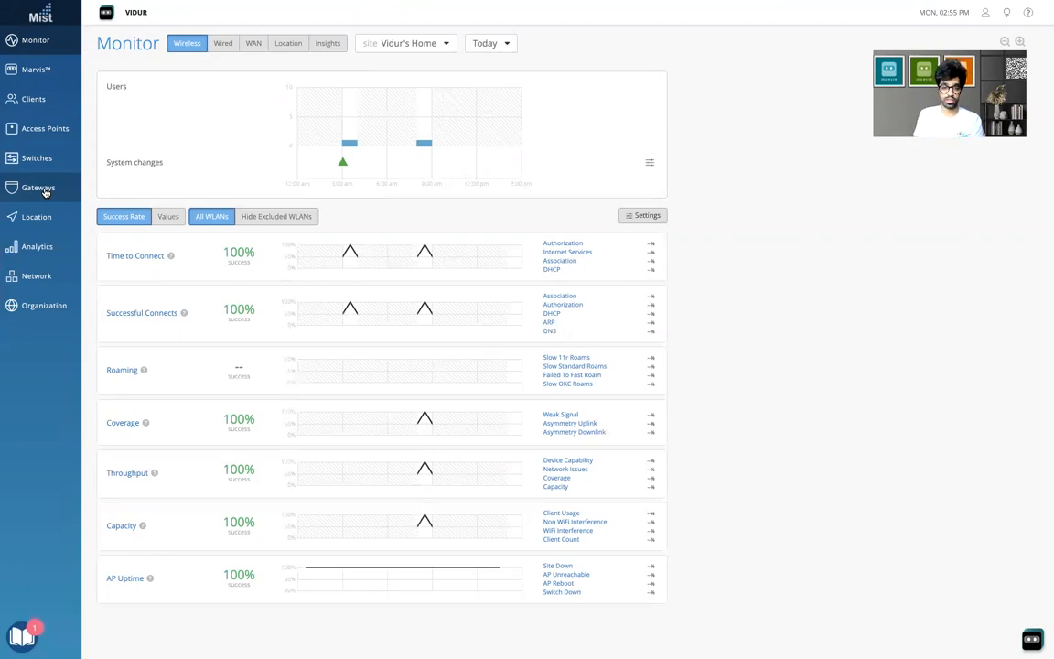
View the wired service levels in the monitor and open the list of switches for the Live Demo site.
{"action": "left_click", "coordinate": [225, 46]}
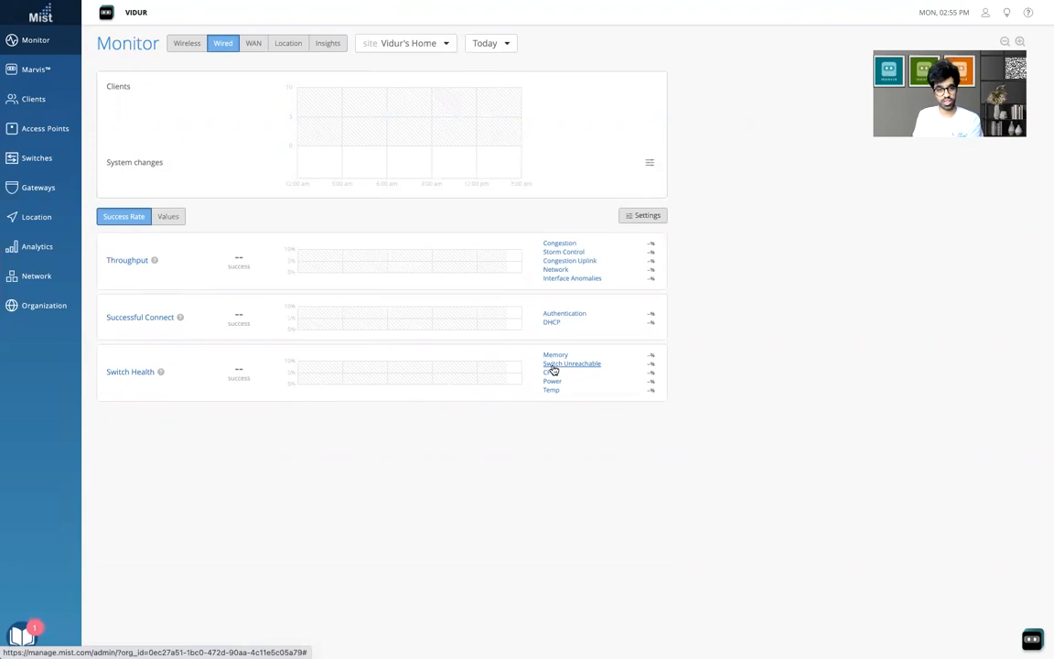
{"action": "left_click", "coordinate": [40, 158]}
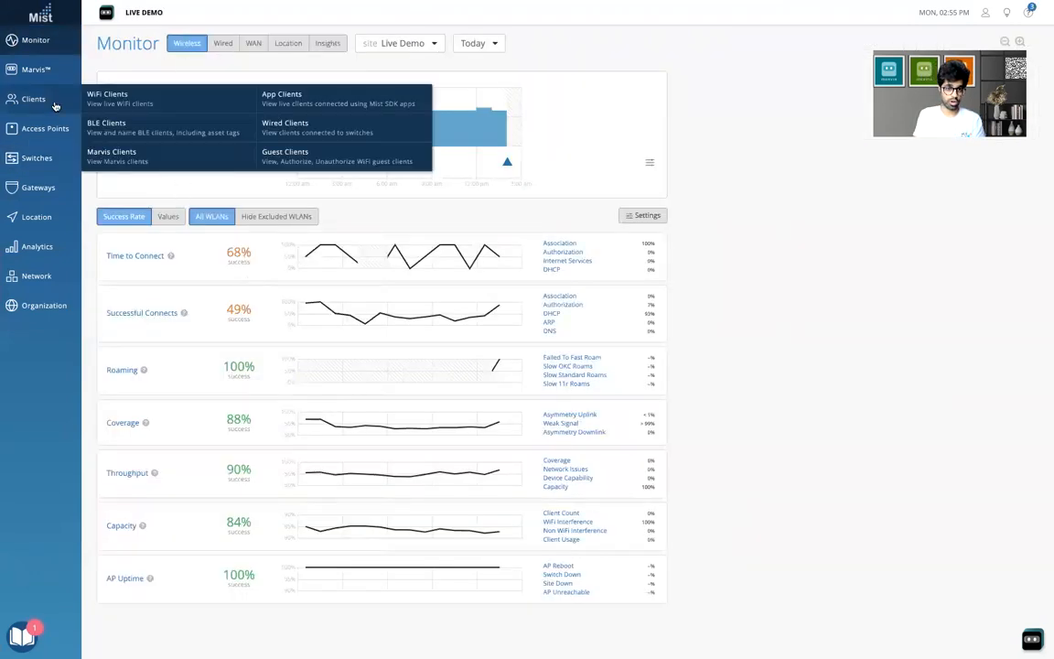
{"action": "left_click", "coordinate": [38, 157]}
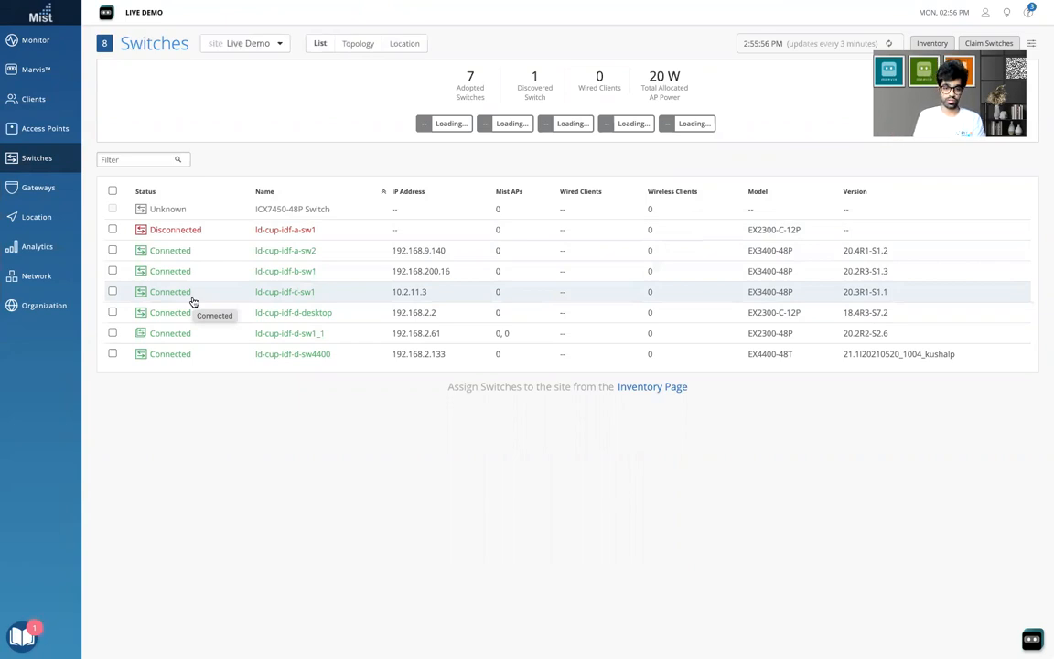
Open the organization's device inventory and show its switches.
{"action": "mouse_move", "coordinate": [58, 233]}
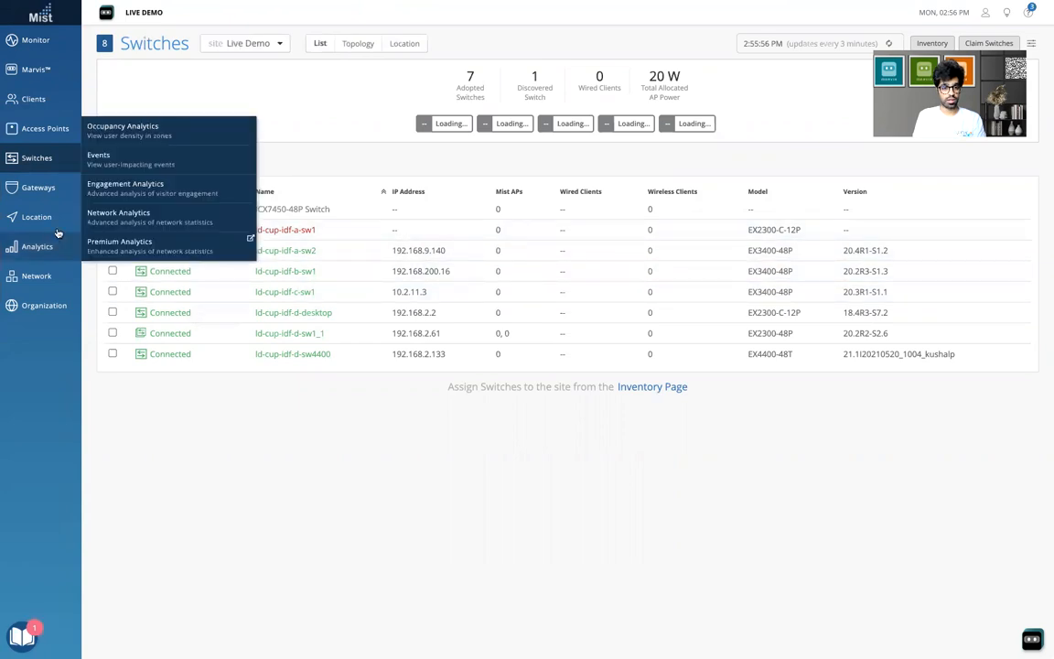
{"action": "mouse_move", "coordinate": [45, 304]}
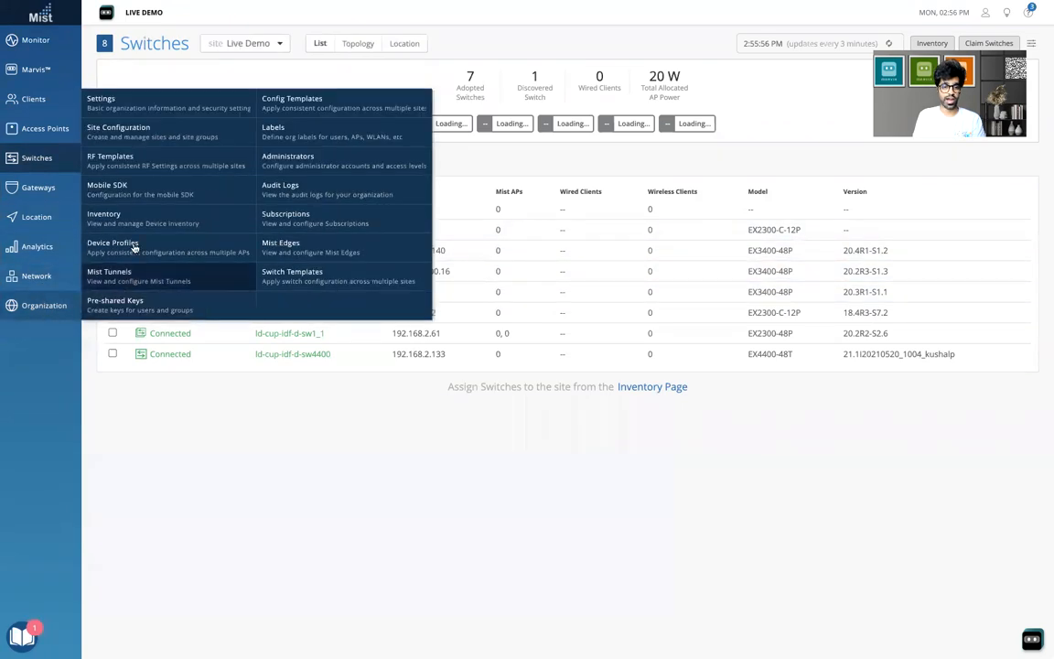
{"action": "left_click", "coordinate": [105, 217]}
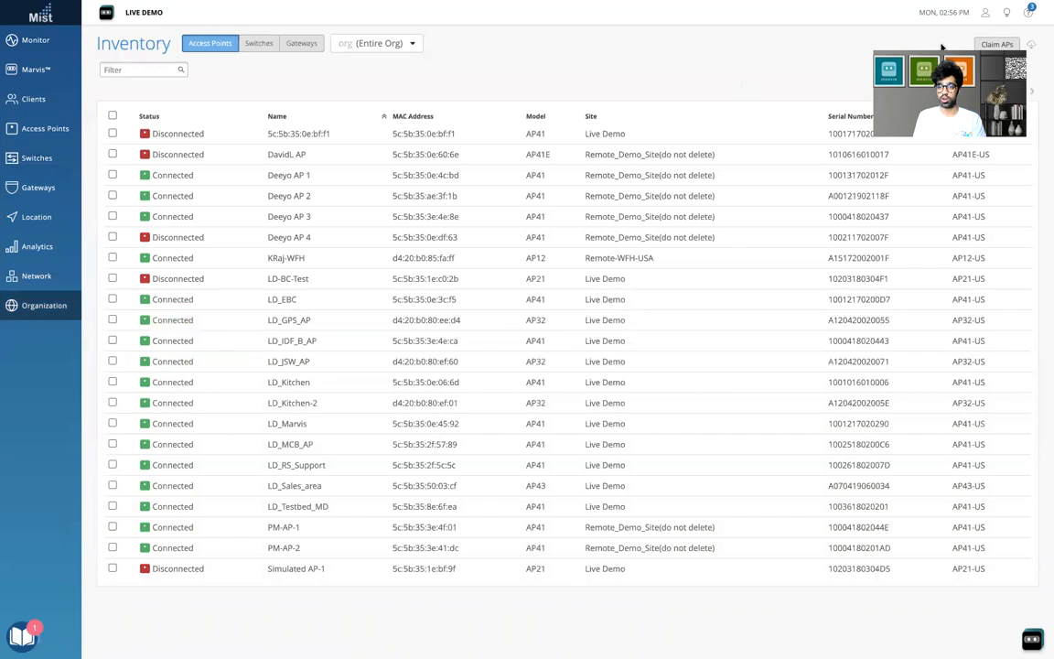
{"action": "left_click", "coordinate": [263, 45]}
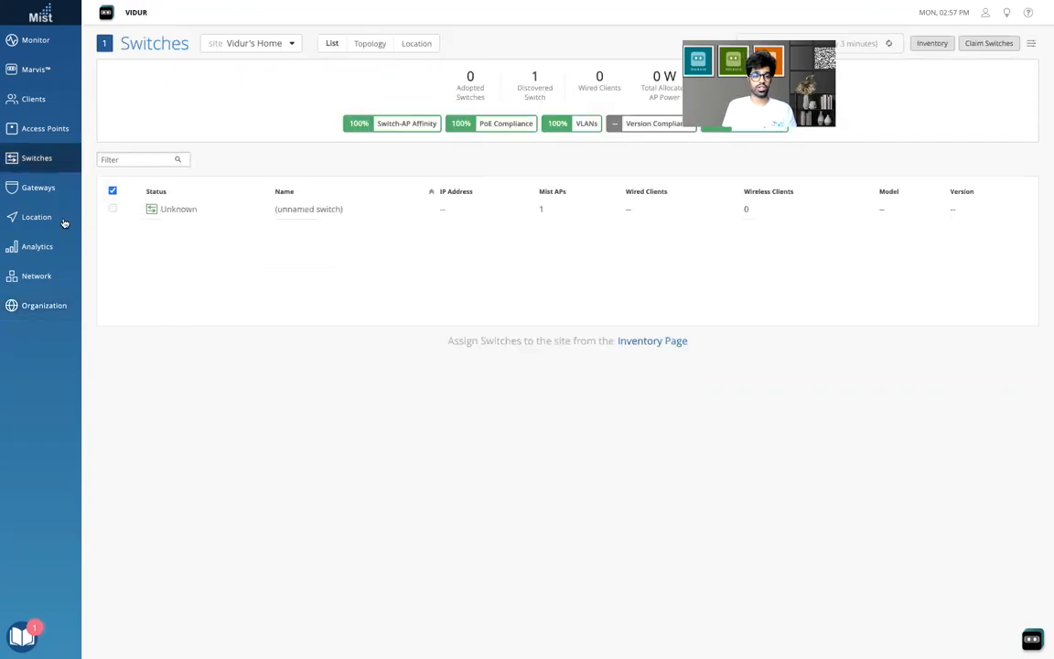
Create a new organization switch template named WA_Demo_Test.
{"action": "mouse_move", "coordinate": [42, 306]}
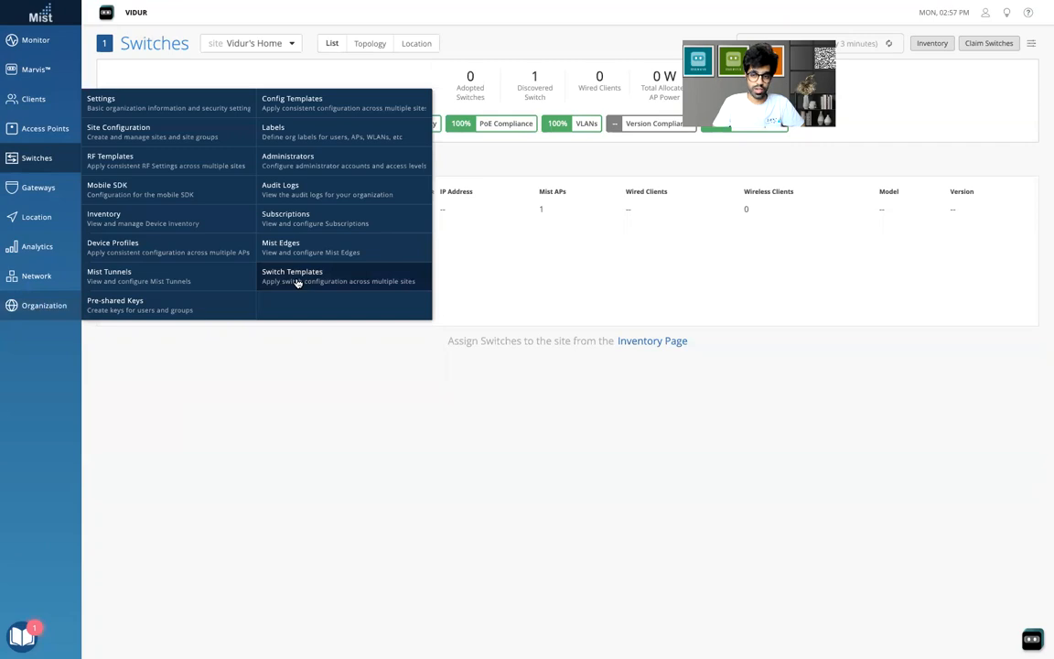
{"action": "left_click", "coordinate": [296, 283]}
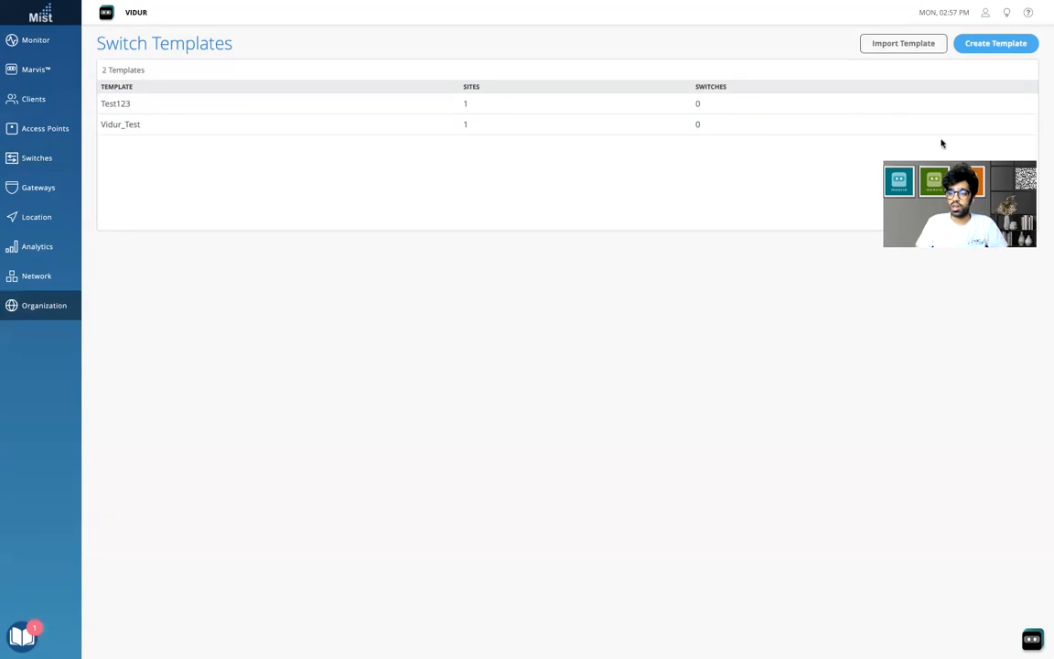
{"action": "left_click", "coordinate": [981, 53]}
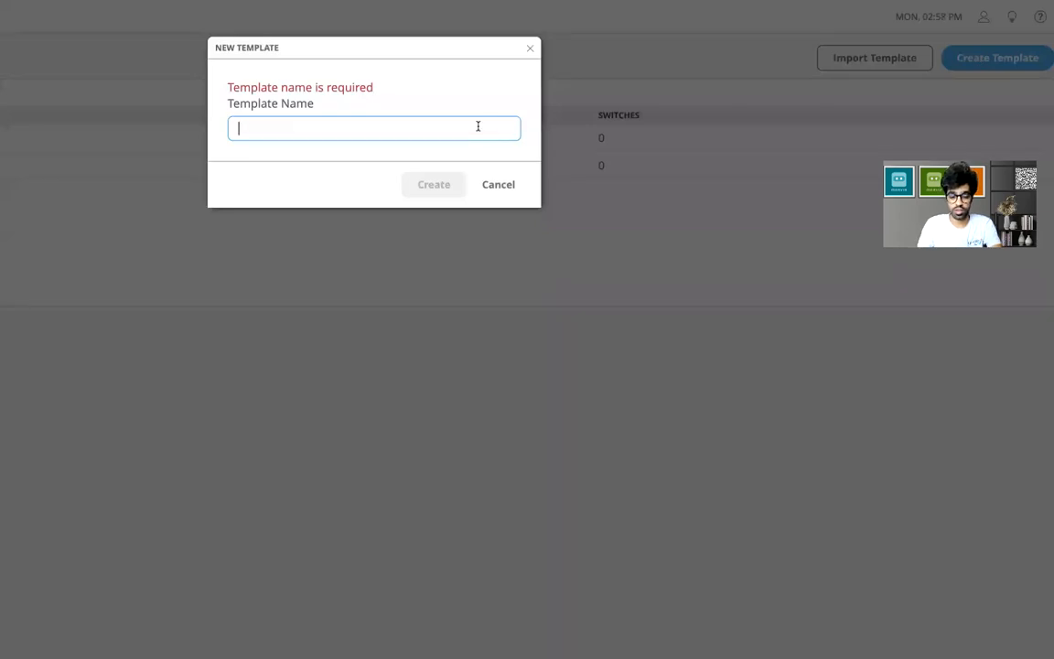
{"action": "type", "text": "WA_Demo"}
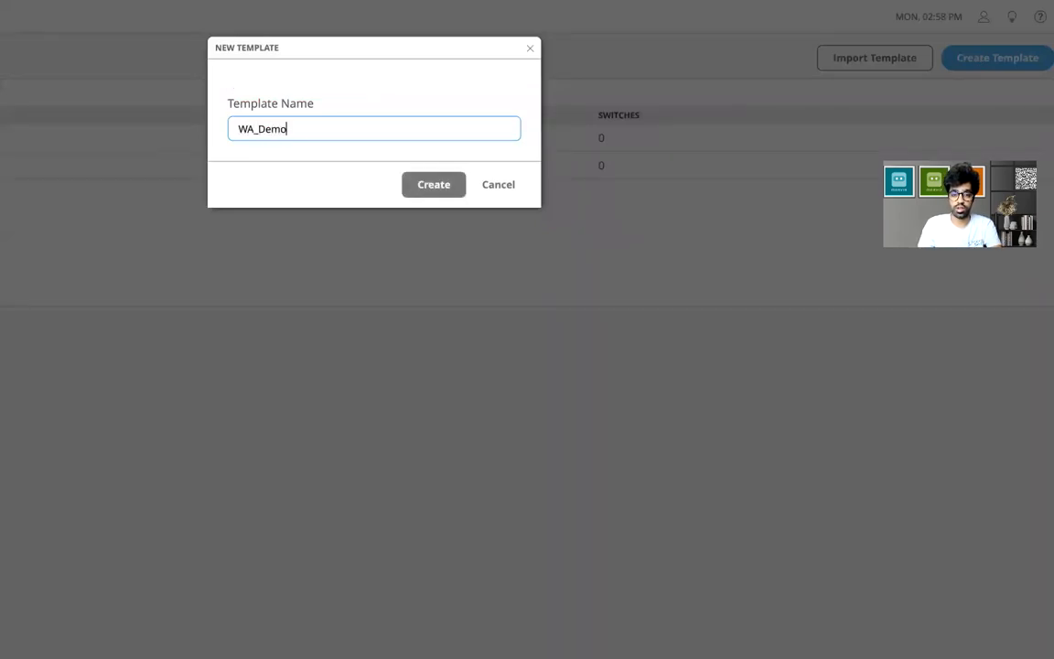
{"action": "type", "text": "_Test"}
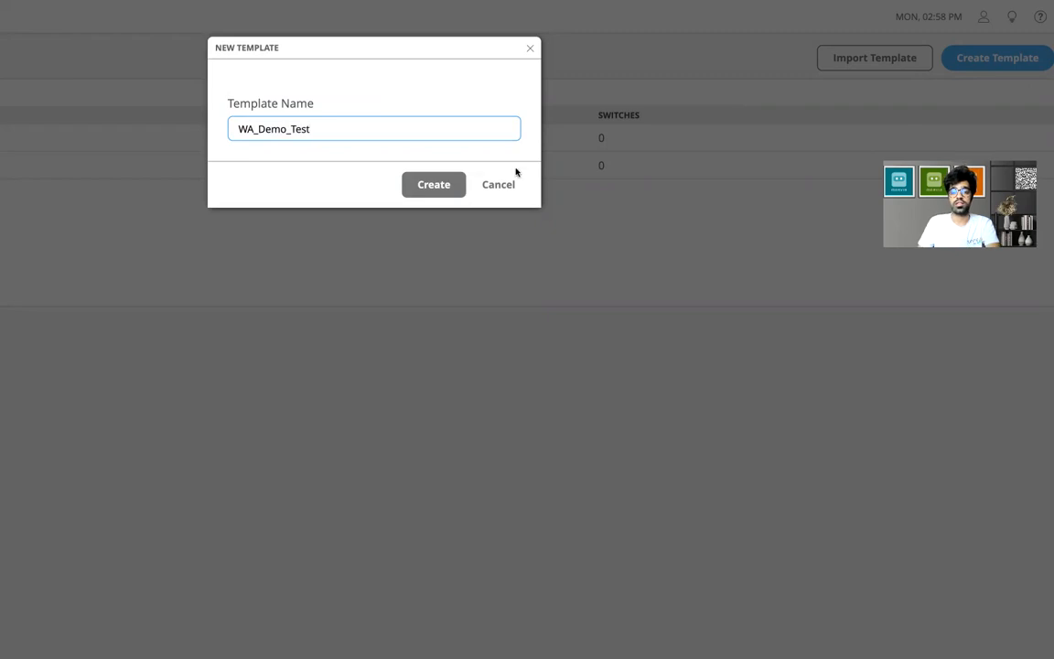
{"action": "left_click", "coordinate": [440, 185]}
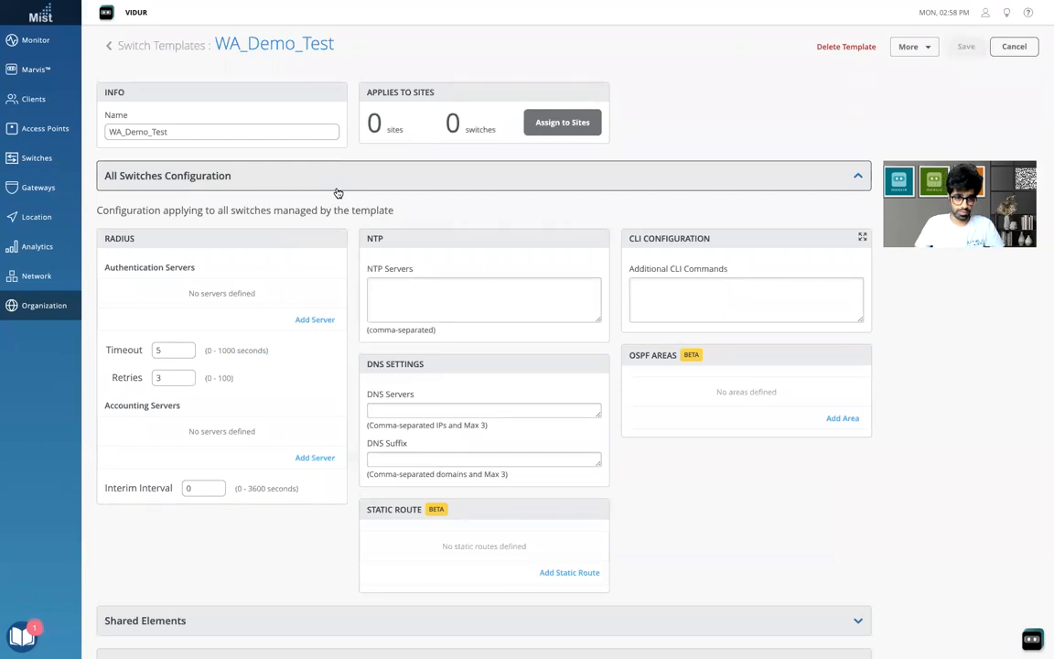
Examine the new template's main configuration sections and its site assignment, keeping All Switches Configuration expanded.
{"action": "left_click", "coordinate": [856, 176]}
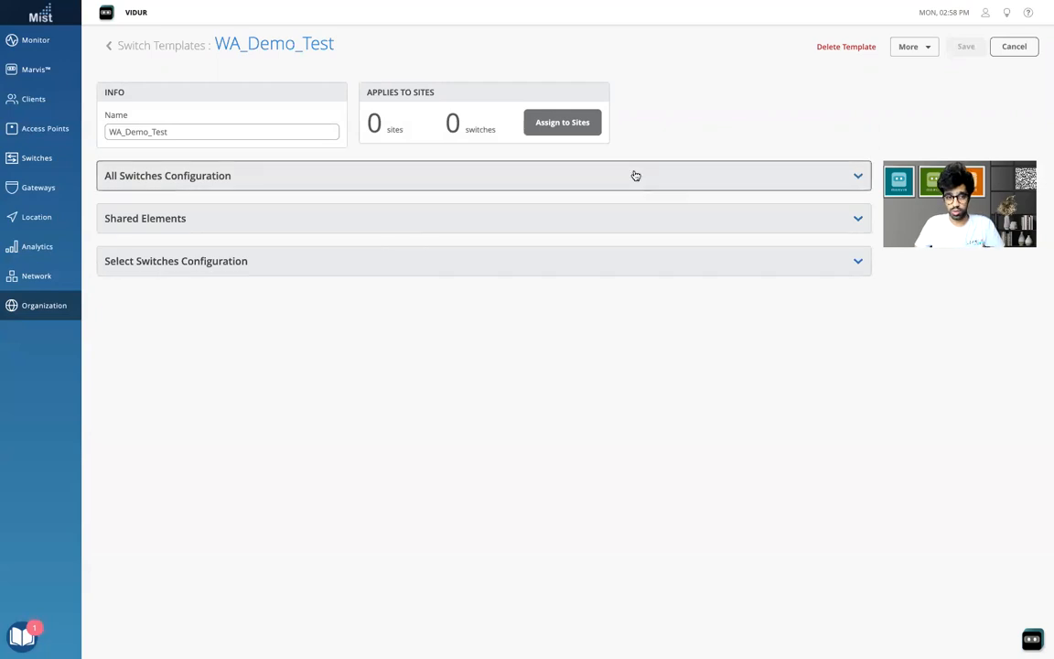
{"action": "left_click_drag", "start_coordinate": [407, 131], "coordinate": [370, 124]}
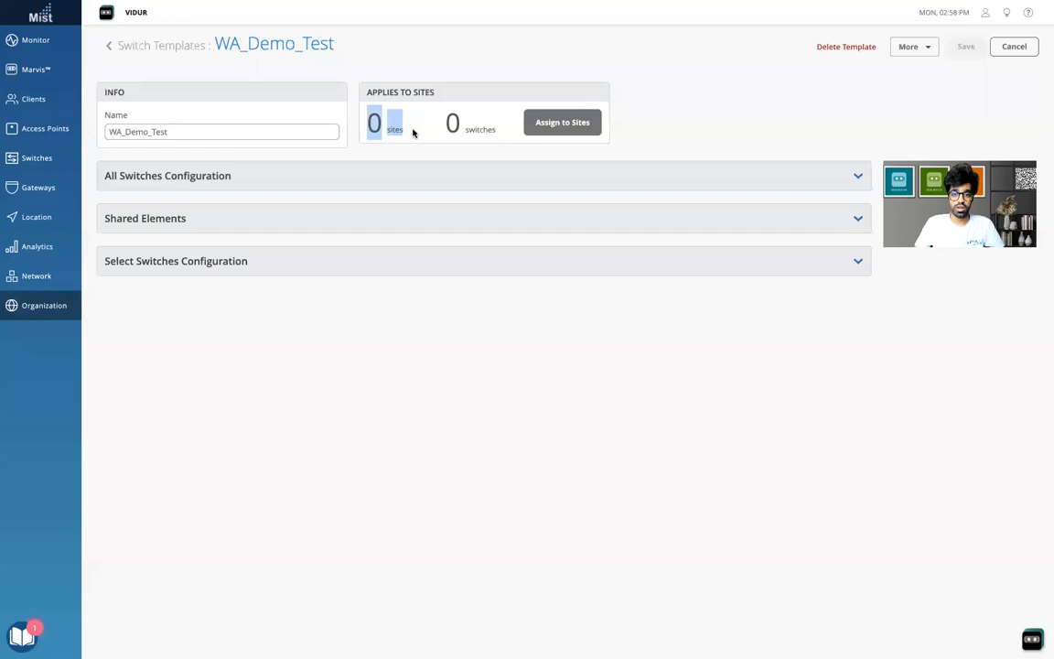
{"action": "left_click", "coordinate": [412, 132]}
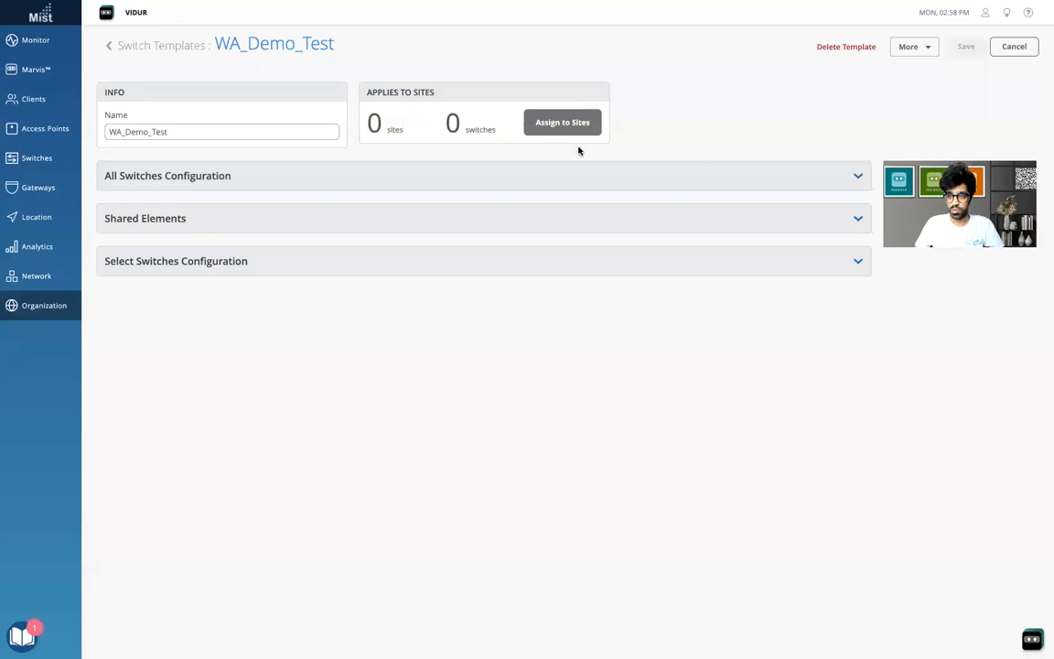
{"action": "left_click", "coordinate": [856, 178]}
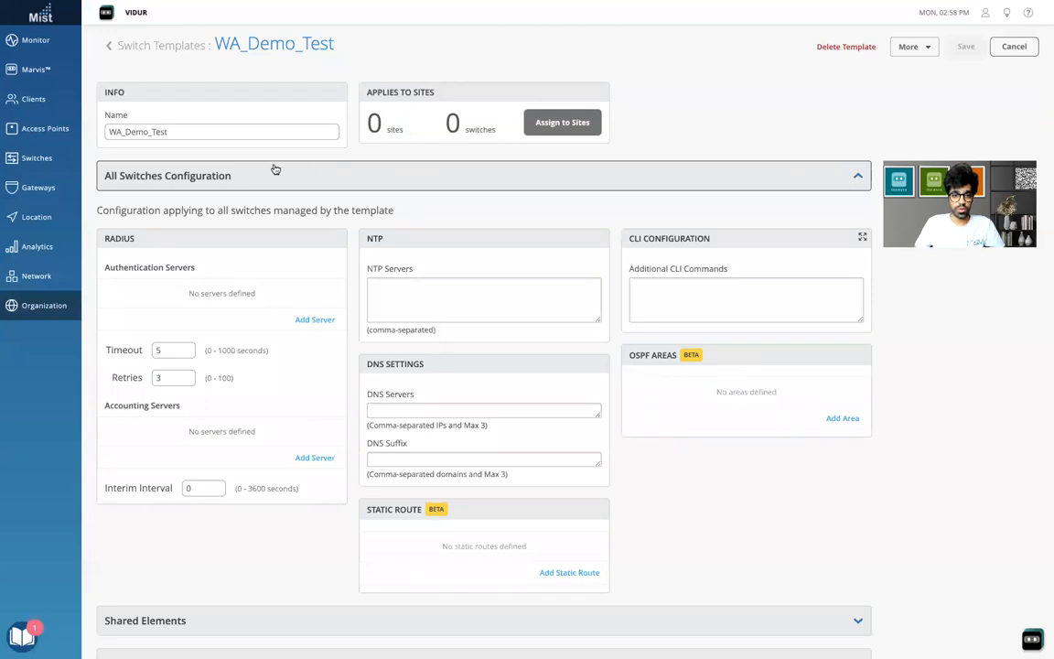
Start a new RADIUS authentication server for all switches with the hostname 10.10.10.10.
{"action": "scroll", "coordinate": [212, 194], "scroll_direction": "down", "scroll_amount": 1}
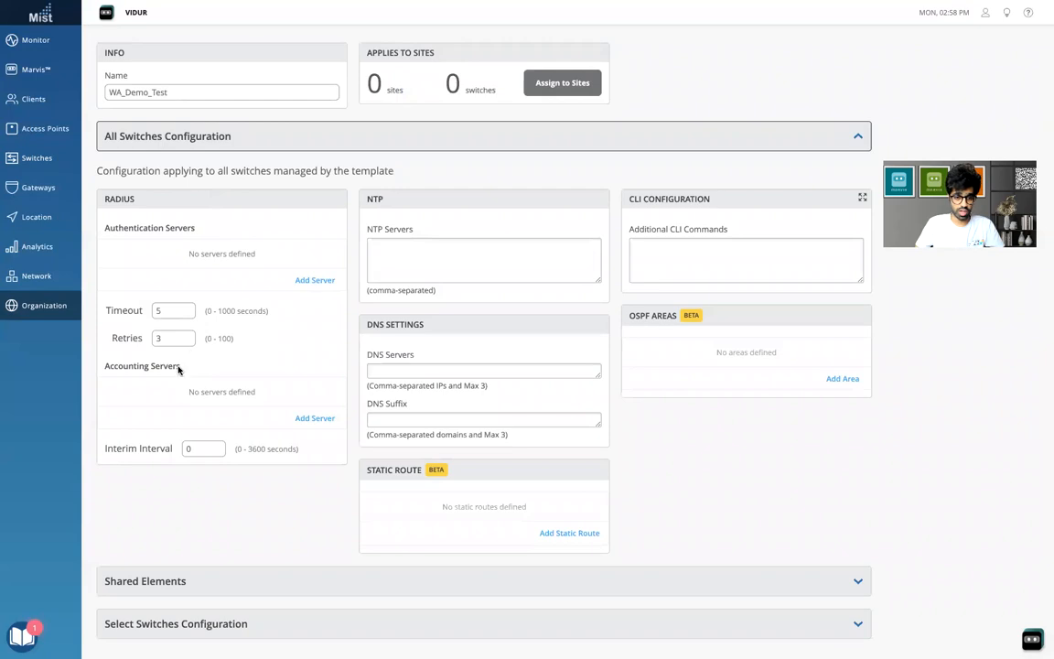
{"action": "left_click", "coordinate": [315, 281]}
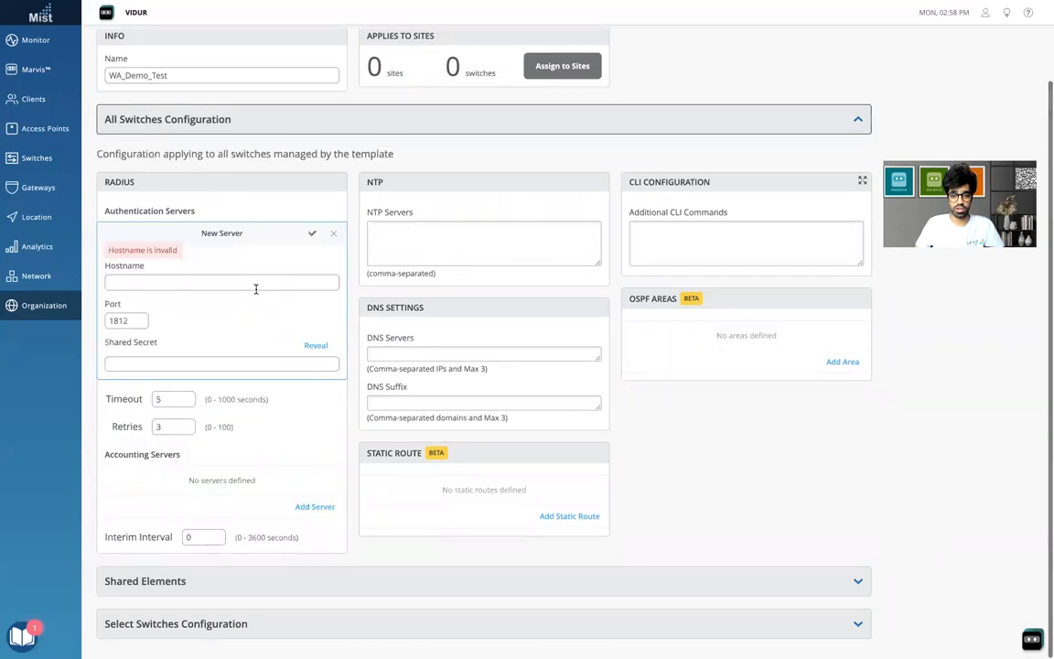
{"action": "type", "text": "10.10.101."}
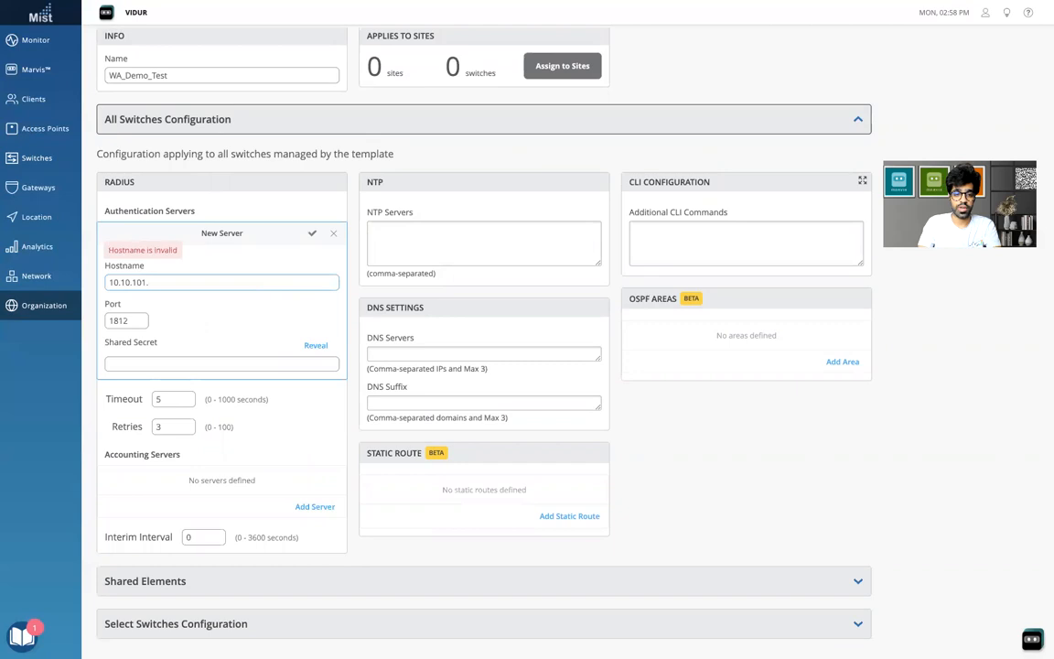
{"action": "key", "text": "BackSpace"}
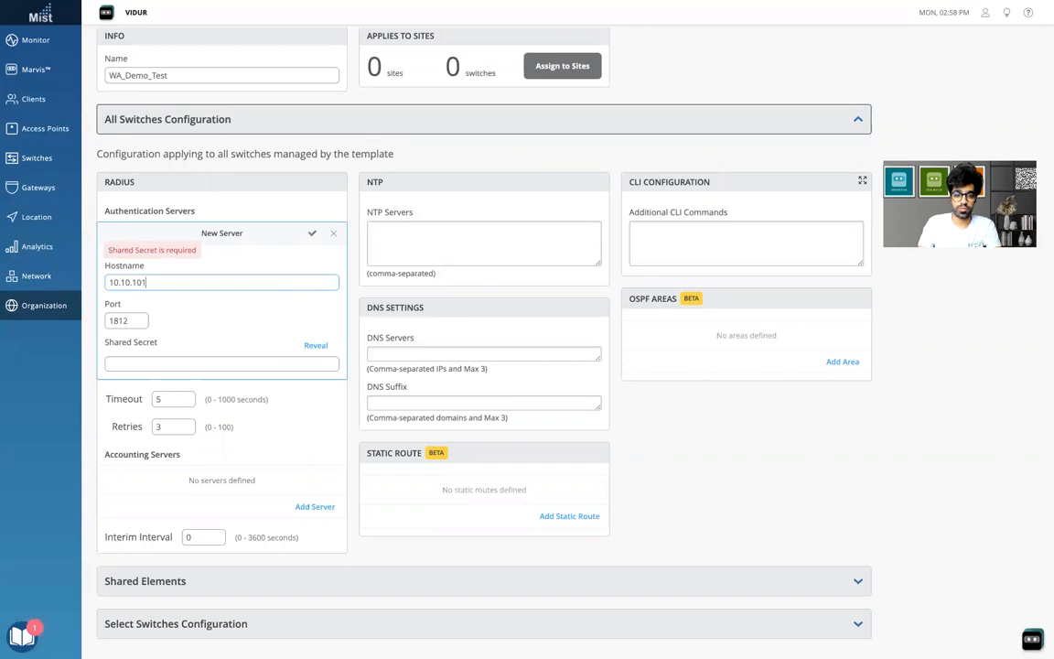
{"action": "key", "text": "BackSpace"}
{"action": "type", "text": ".10"}
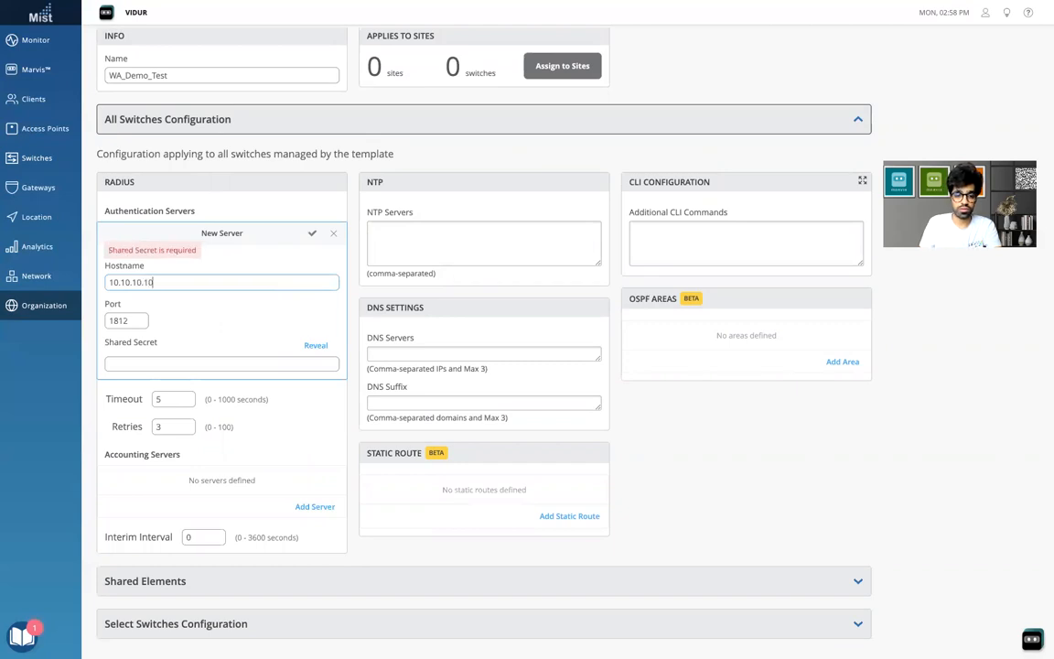
Enter the authentication server's shared secret, reveal it to check, and add the server without storing the password in the browser.
{"action": "left_click", "coordinate": [233, 365]}
{"action": "type", "text": "••••"}
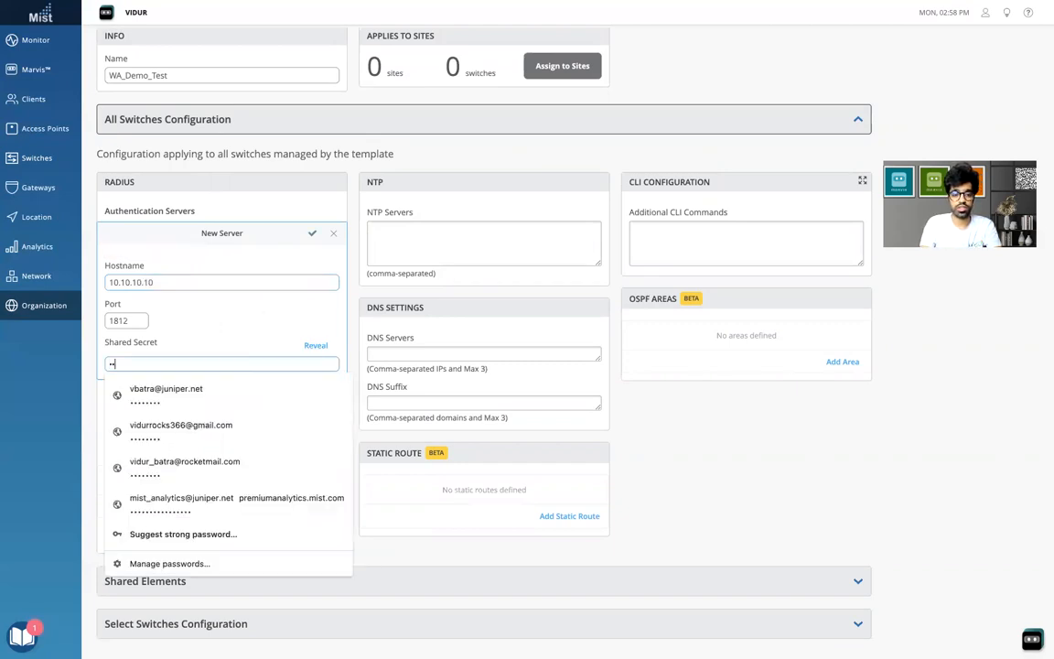
{"action": "type", "text": "•••"}
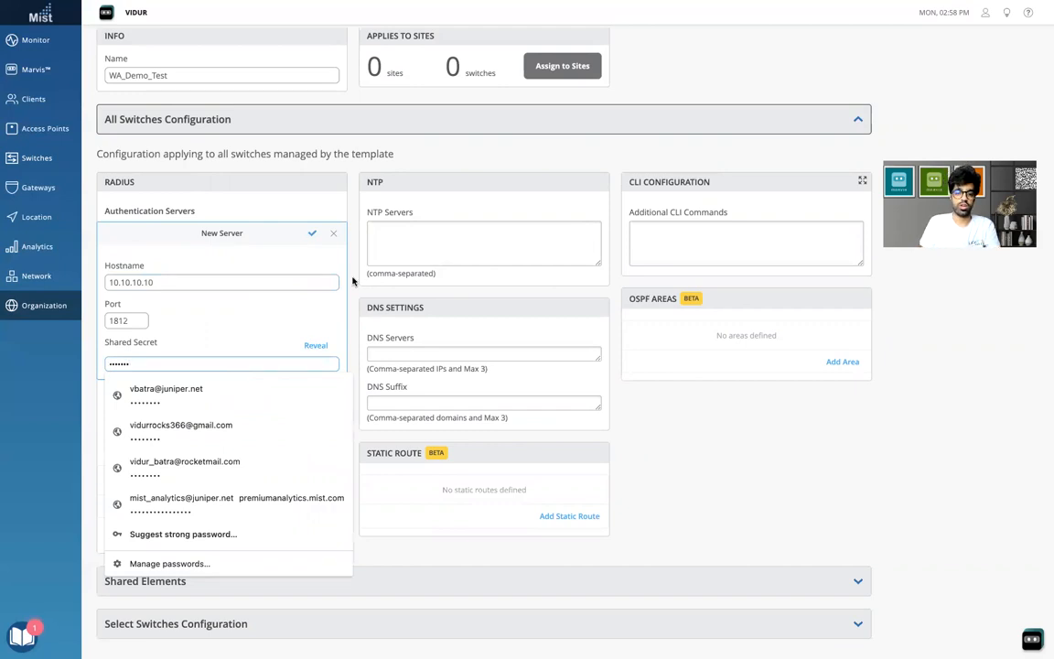
{"action": "left_click", "coordinate": [312, 344]}
{"action": "left_click", "coordinate": [316, 341]}
{"action": "left_click", "coordinate": [311, 236]}
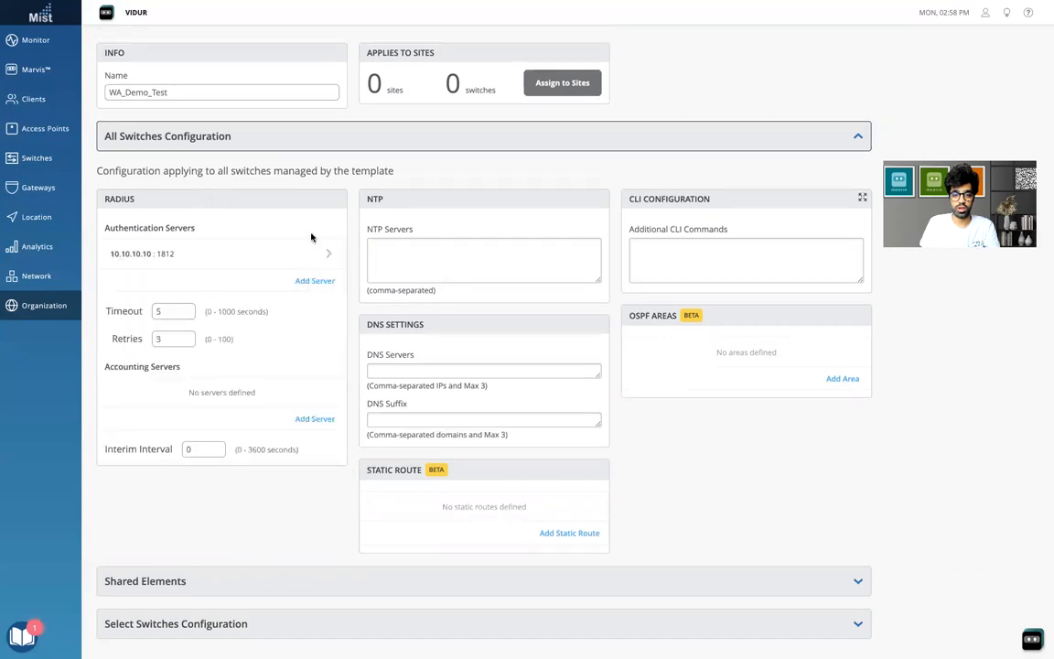
{"action": "left_click", "coordinate": [788, 189]}
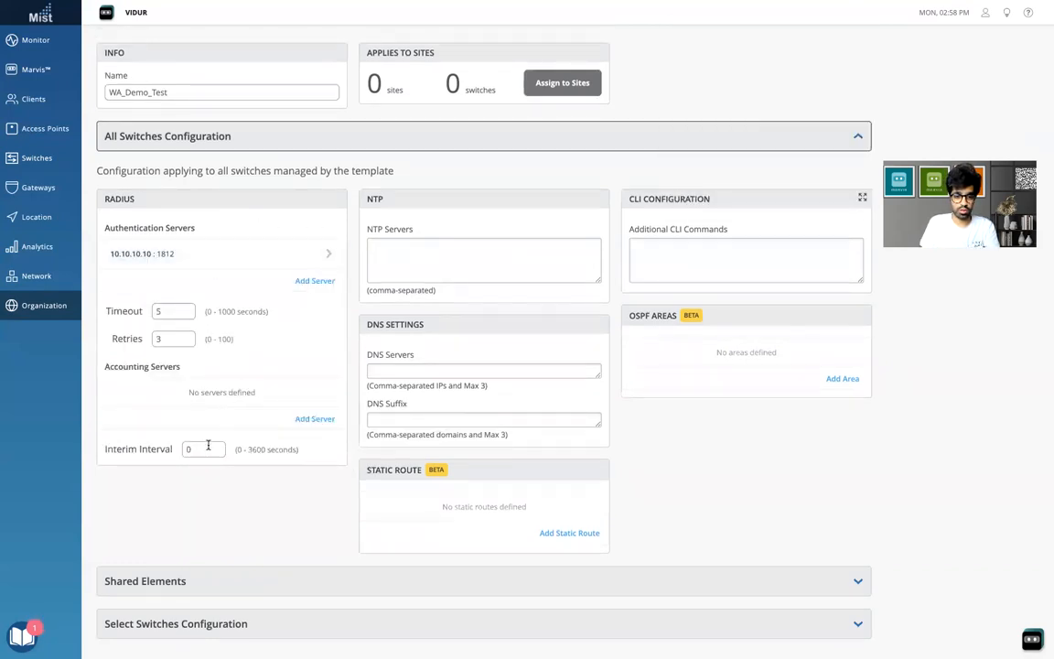
Start a new RADIUS accounting server with the hostname 10.10.10.10.
{"action": "left_click_drag", "start_coordinate": [178, 368], "coordinate": [129, 367]}
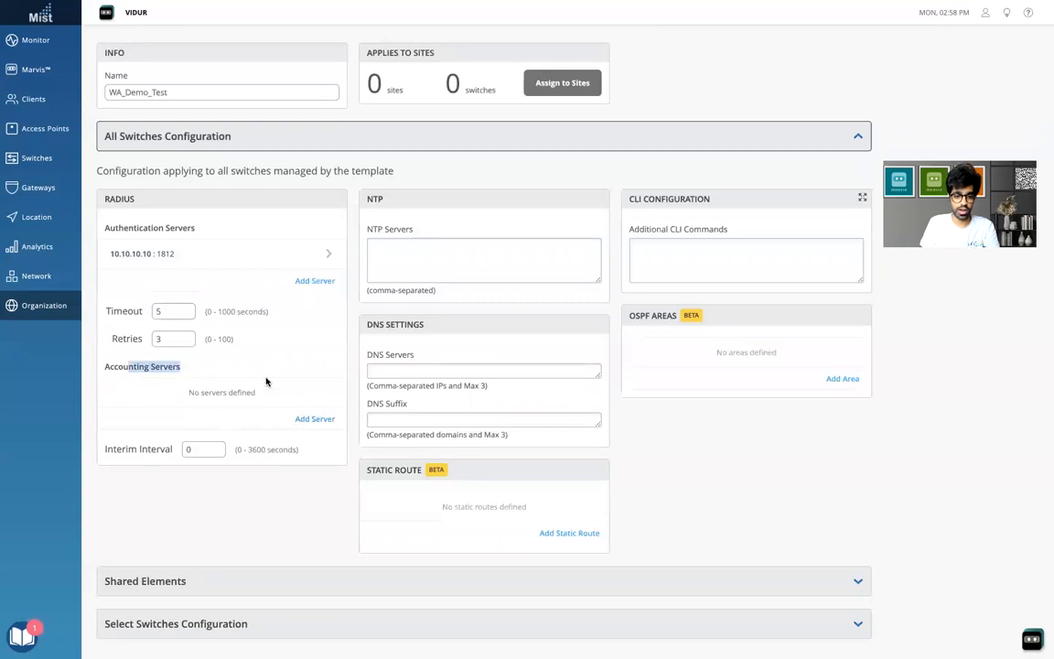
{"action": "left_click", "coordinate": [315, 418]}
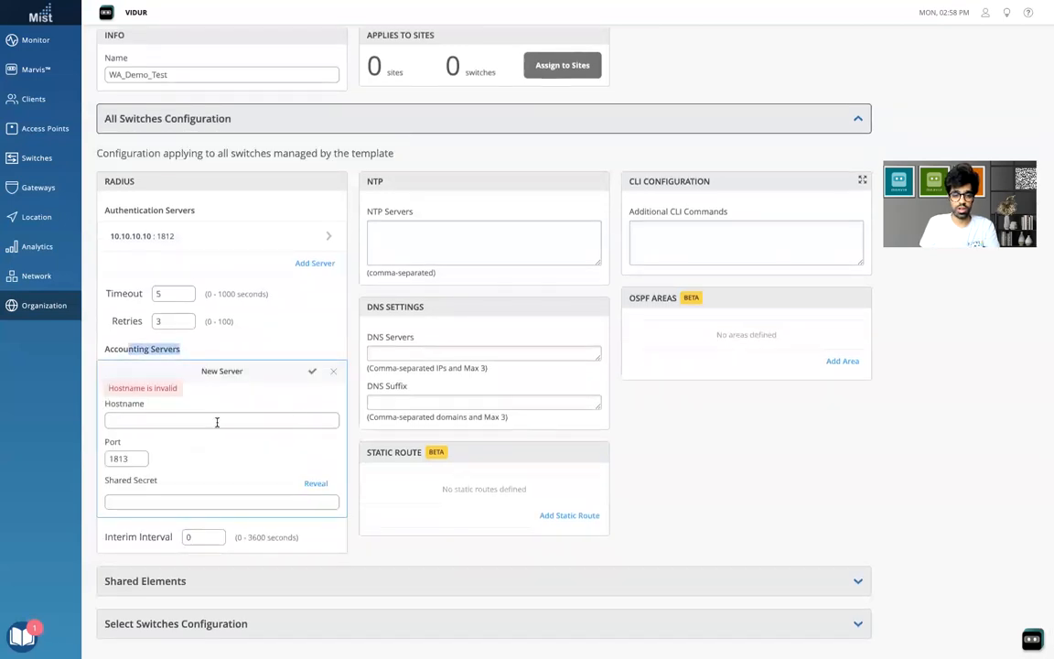
{"action": "left_click", "coordinate": [217, 419]}
{"action": "type", "text": "10.10"}
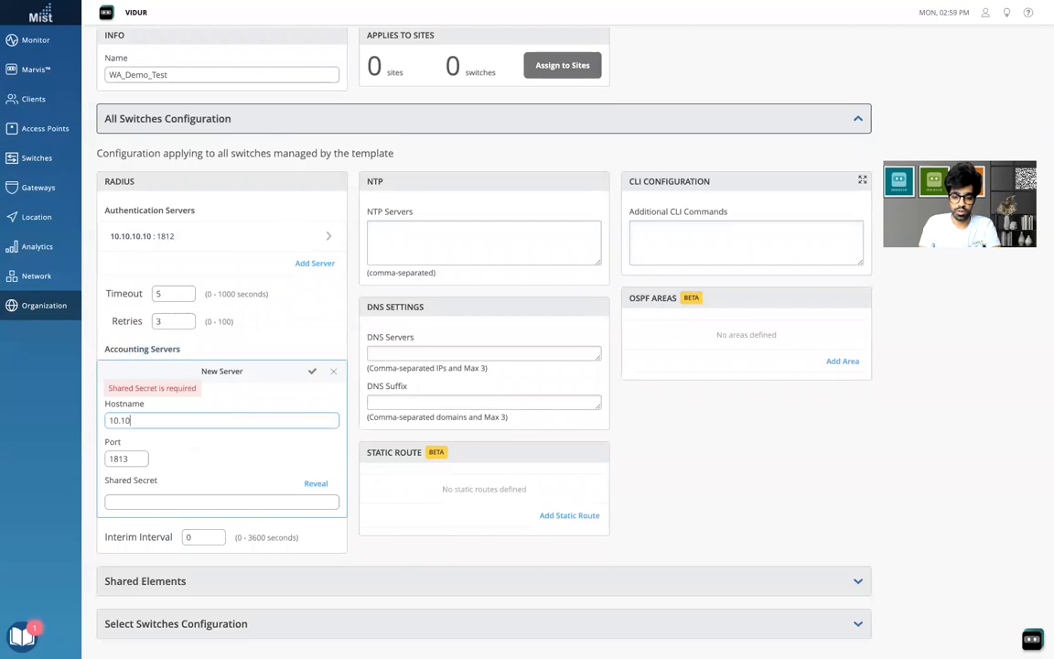
{"action": "type", "text": ".10.10"}
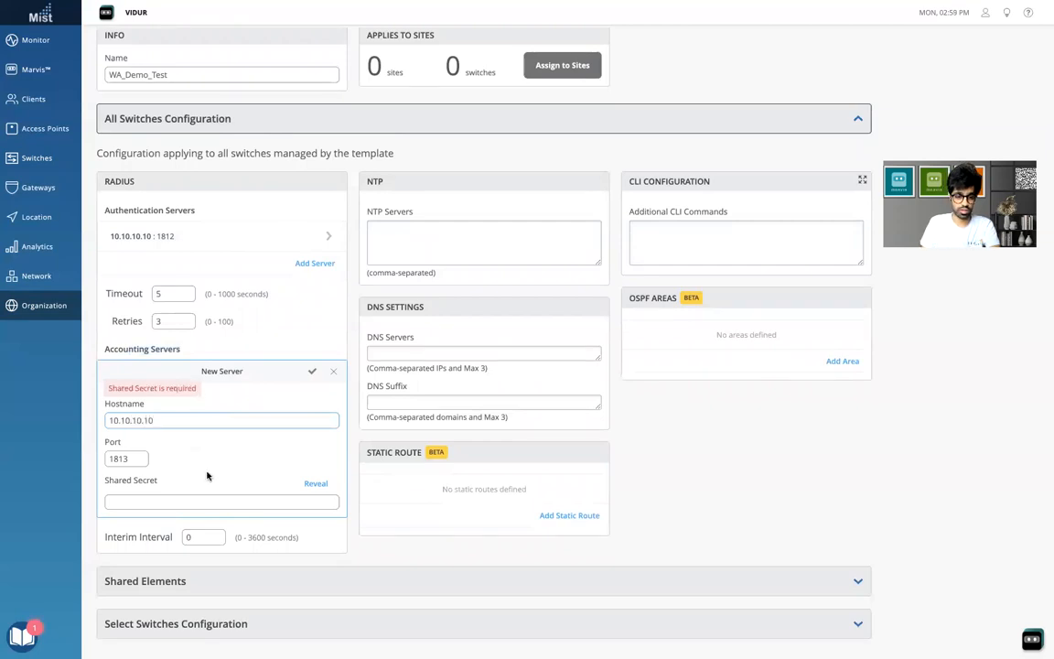
Enter the accounting server's shared secret, reveal it to check, and add the server without storing the password in the browser.
{"action": "left_click", "coordinate": [154, 501]}
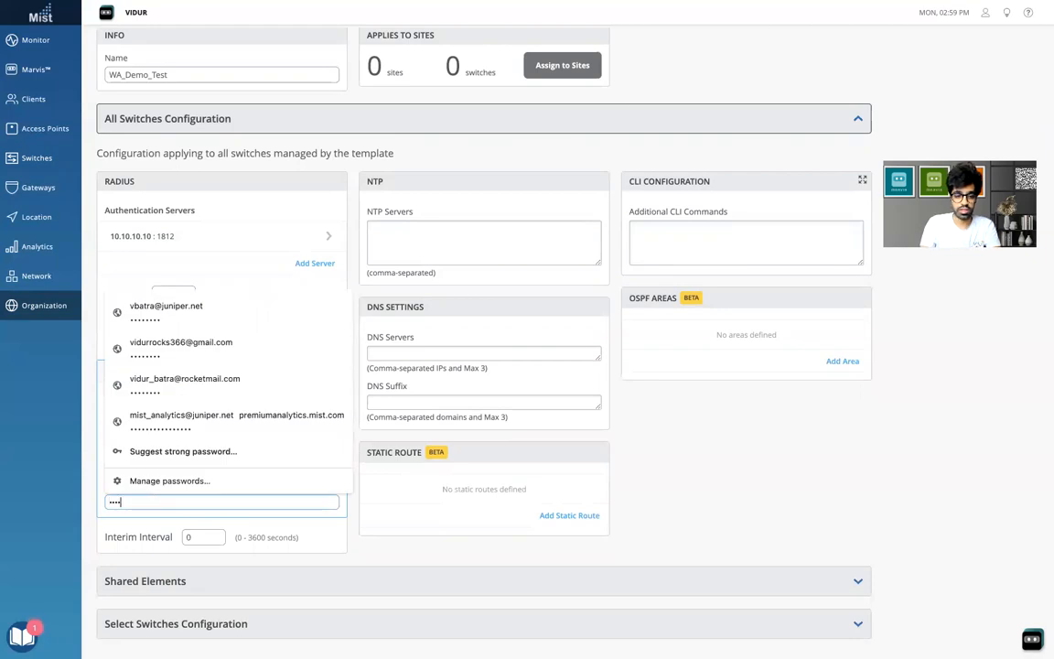
{"action": "left_click", "coordinate": [343, 511]}
{"action": "left_click", "coordinate": [313, 484]}
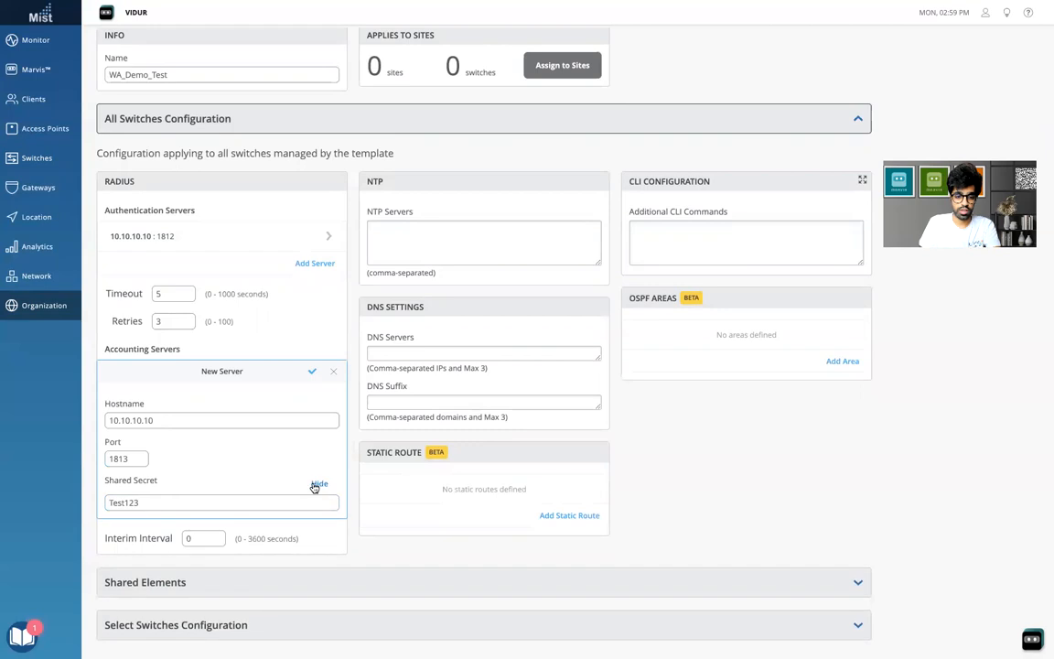
{"action": "left_click", "coordinate": [312, 373]}
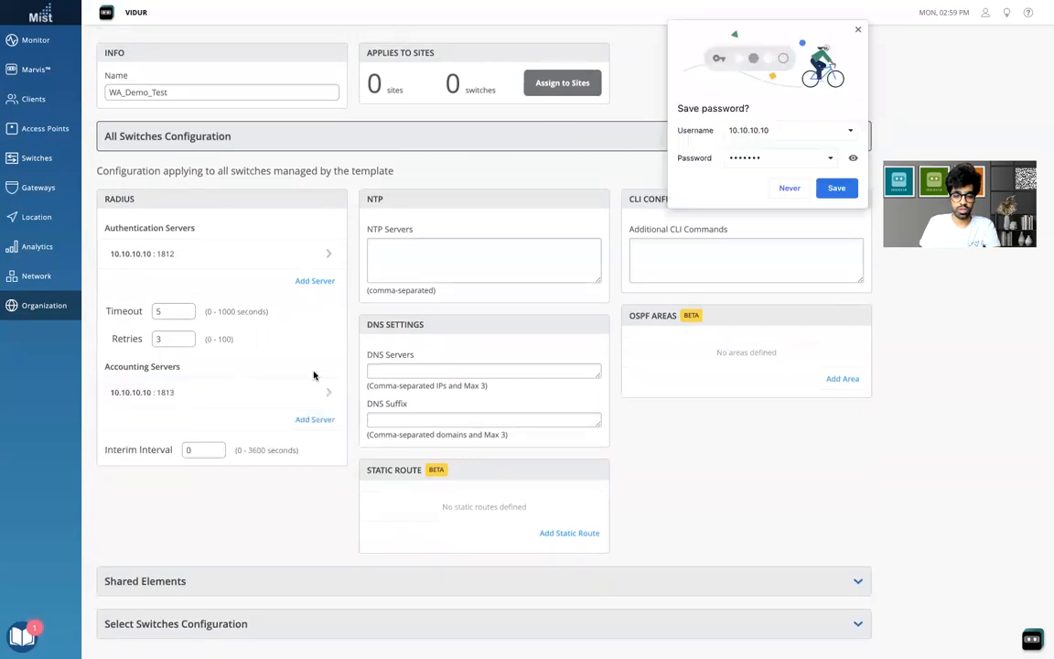
{"action": "left_click", "coordinate": [788, 188]}
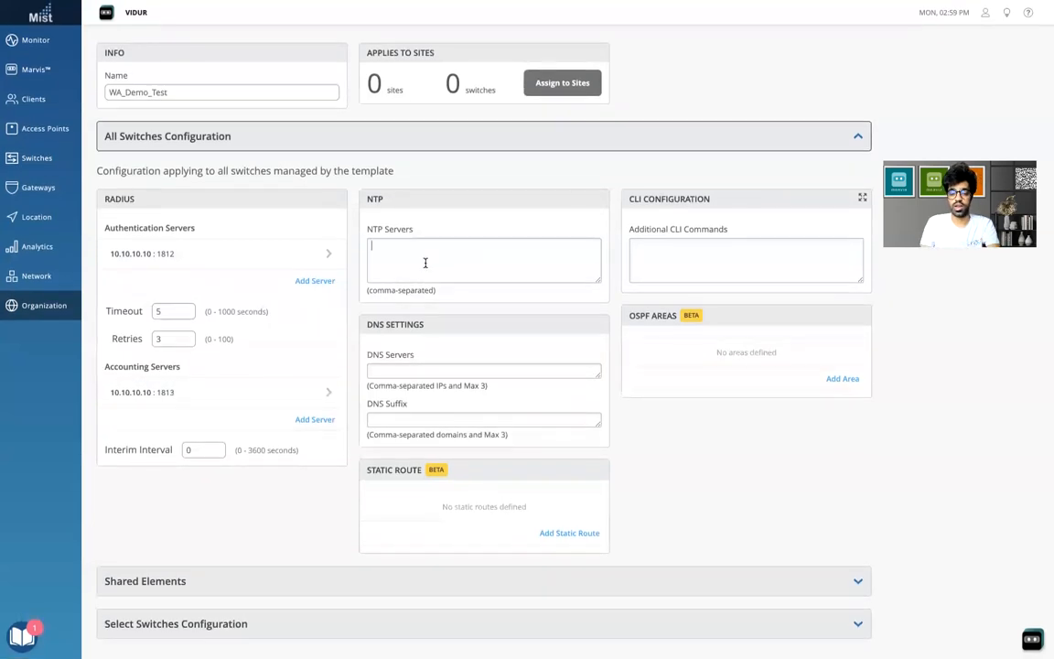
Set the NTP servers for all switches to 100.100.100.100 and 90.90.90.90, and the DNS server to 4.4.4.4.
{"action": "left_click", "coordinate": [426, 263]}
{"action": "type", "text": "1"}
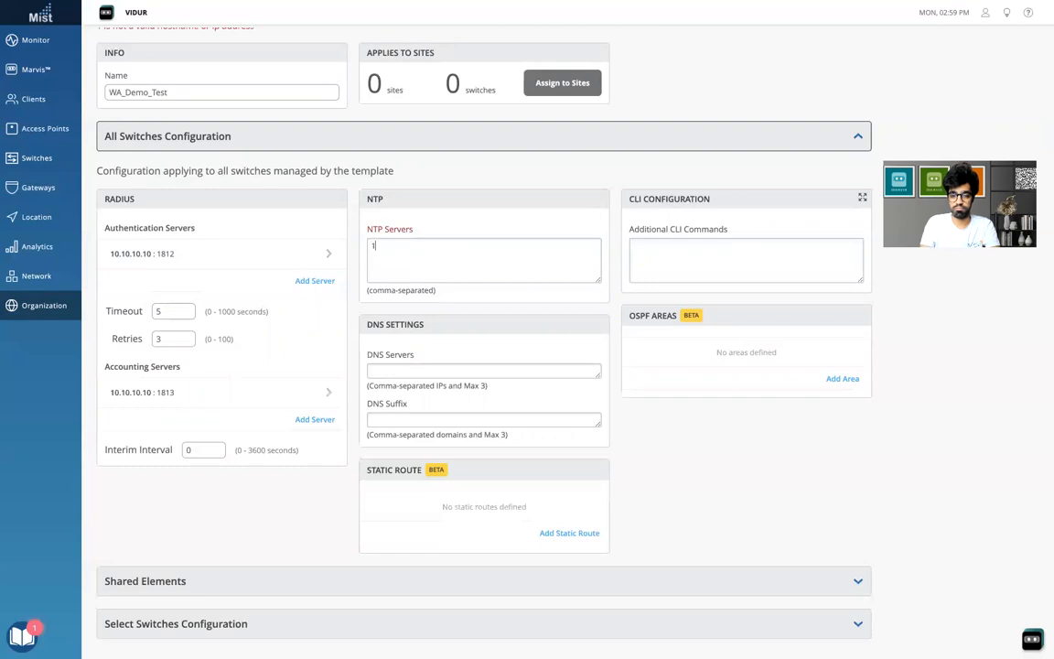
{"action": "type", "text": "0.100.100.100"}
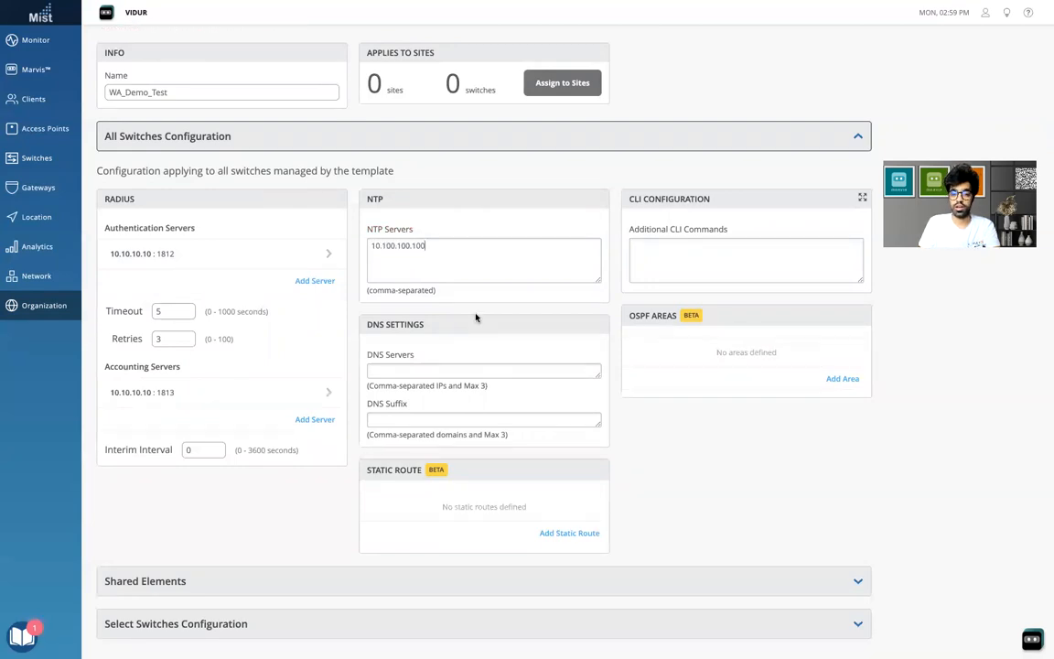
{"action": "left_click", "coordinate": [380, 245]}
{"action": "type", "text": "0"}
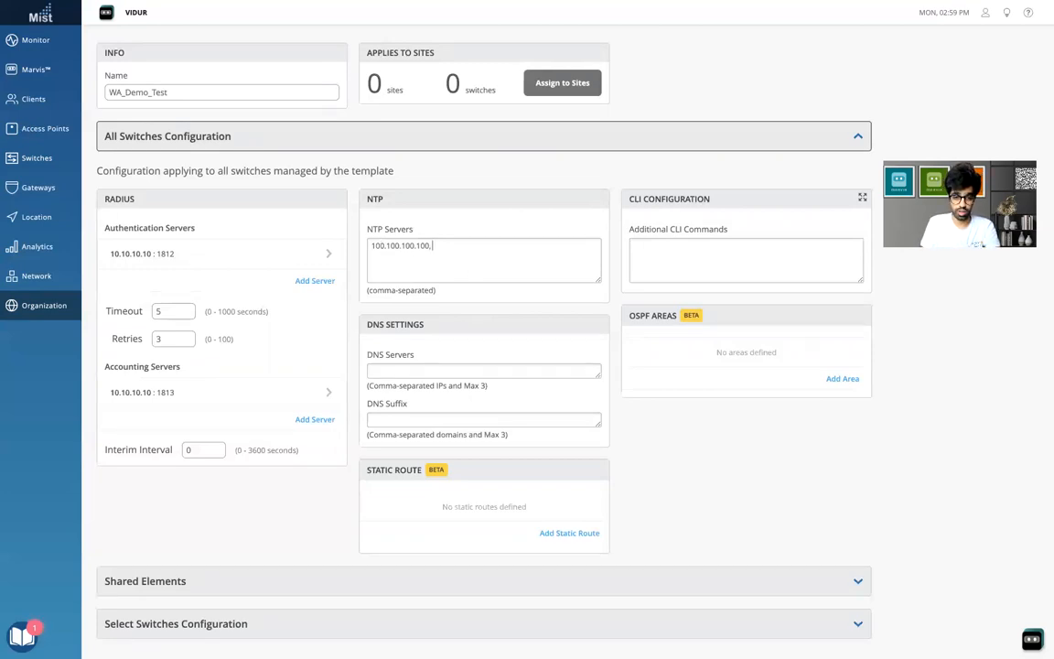
{"action": "type", "text": "90.90.90.90"}
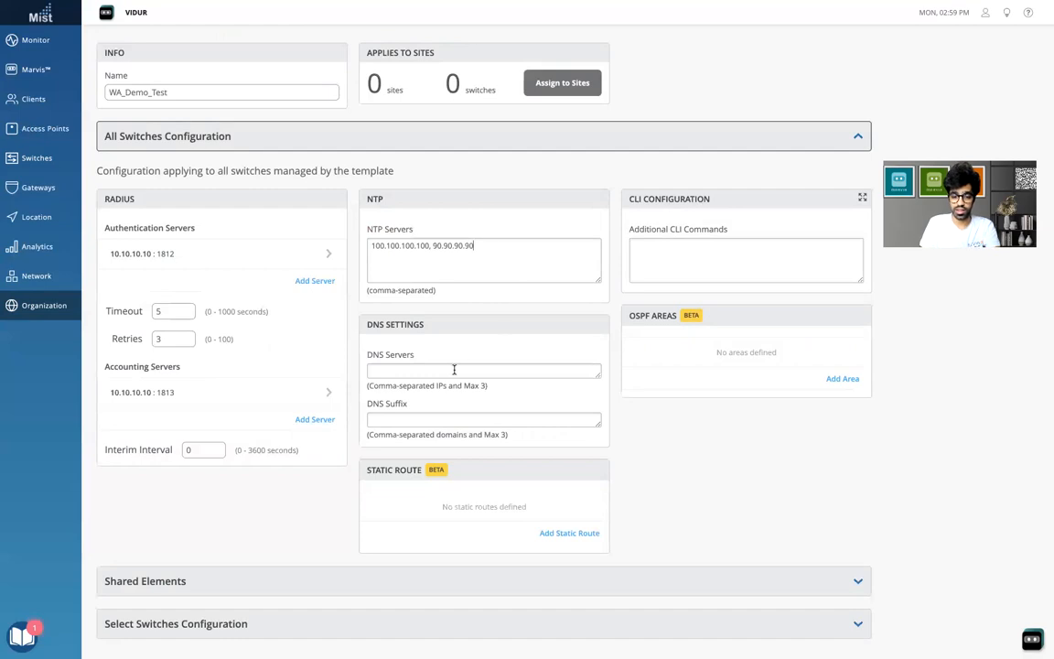
{"action": "type", "text": "4.4.4.4"}
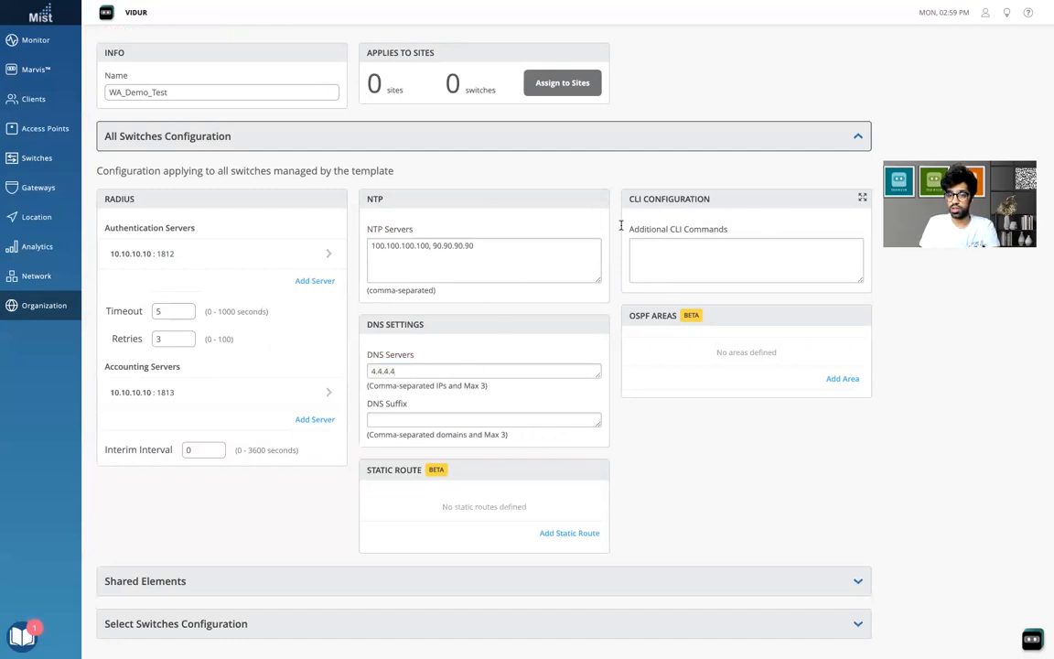
Look over the additional CLI commands setting, collapse the configuration for all switches, and save the template.
{"action": "left_click_drag", "start_coordinate": [629, 228], "coordinate": [729, 230]}
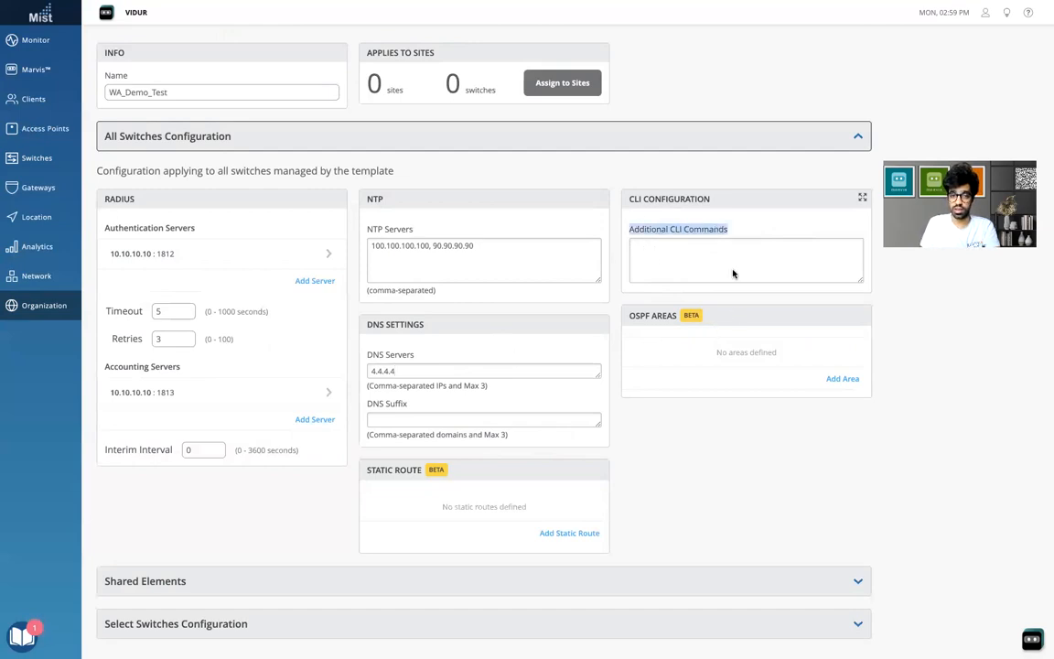
{"action": "left_click", "coordinate": [825, 172]}
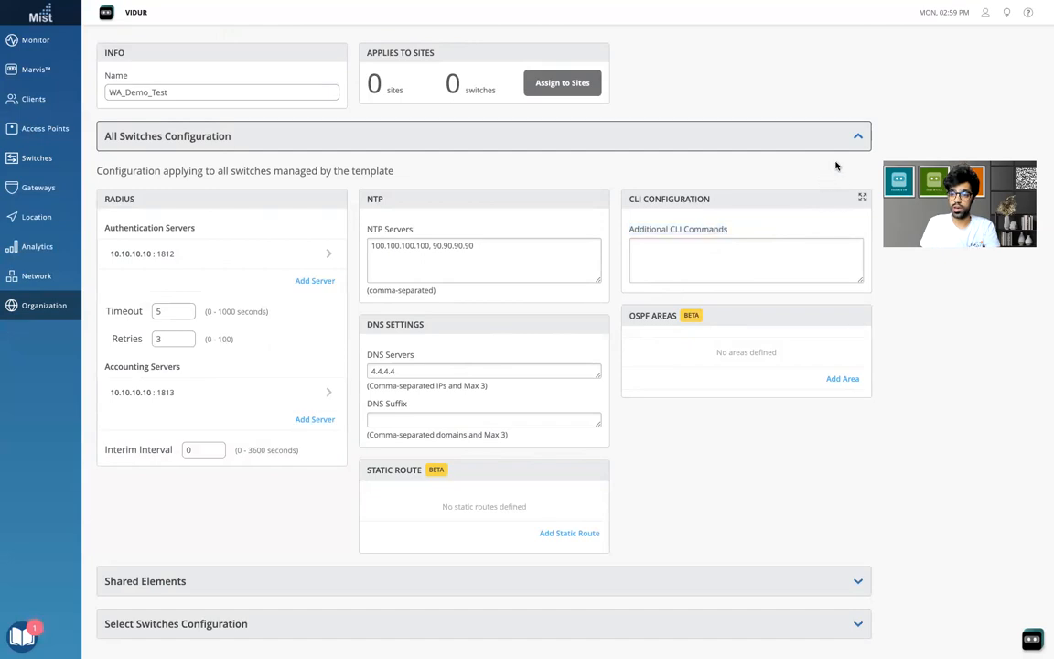
{"action": "left_click", "coordinate": [858, 139]}
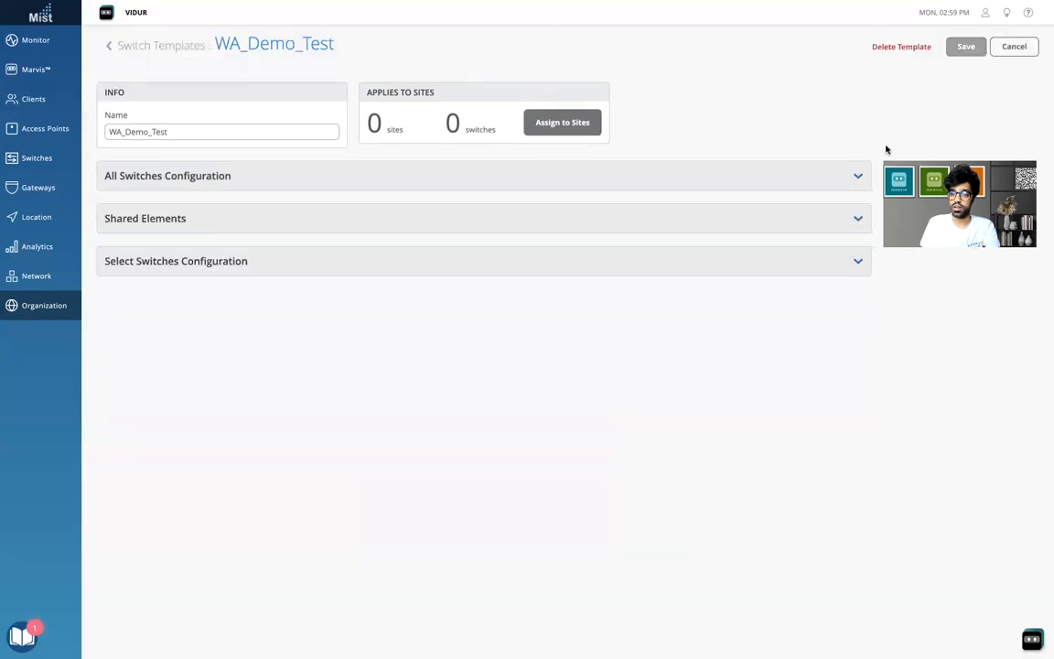
{"action": "left_click", "coordinate": [961, 53]}
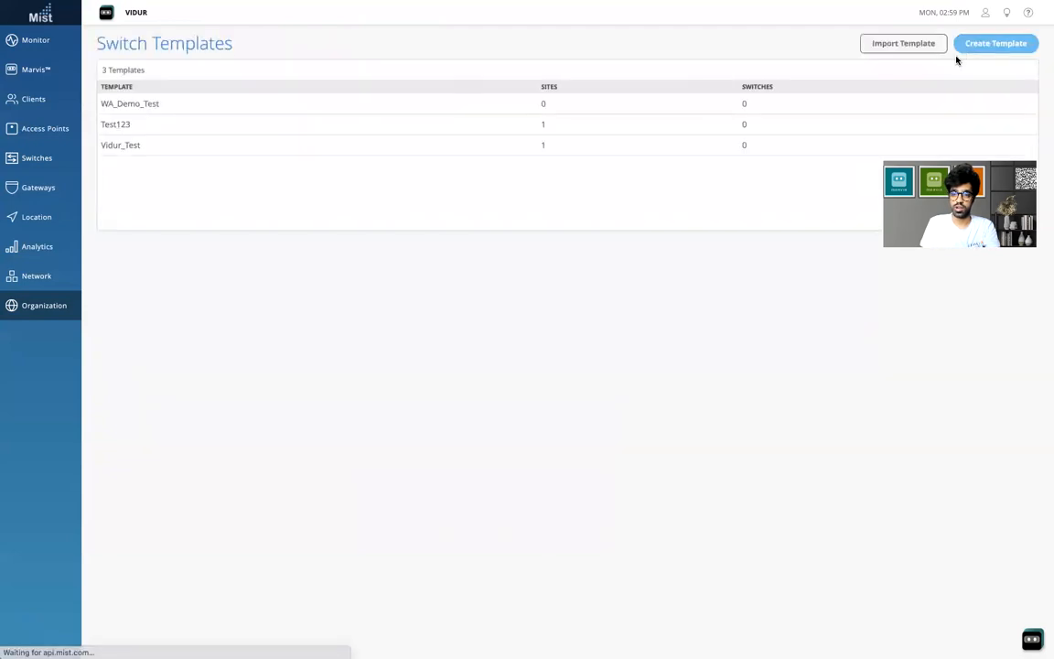
Reopen the WA_Demo_Test template and show its shared elements: networks, port profiles and dynamic port configuration.
{"action": "left_click", "coordinate": [420, 104]}
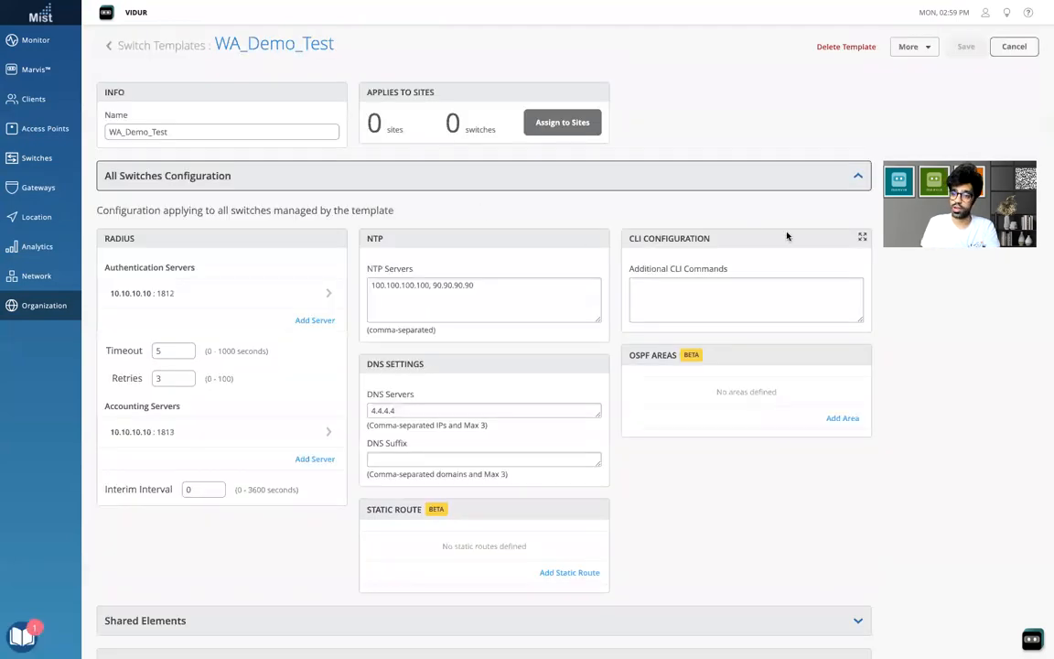
{"action": "left_click", "coordinate": [857, 176]}
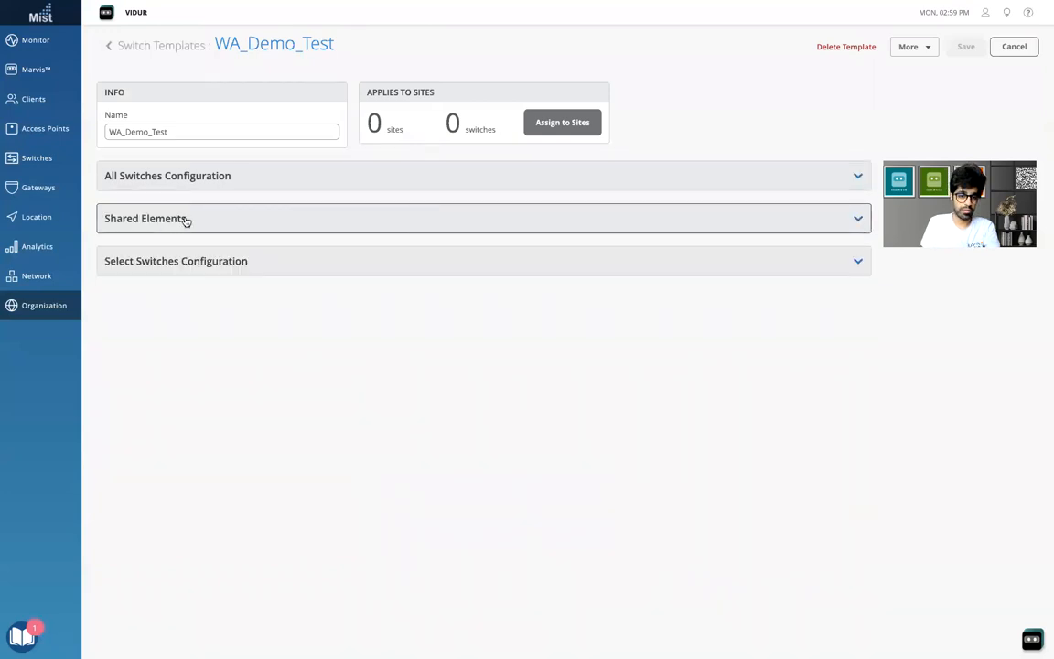
{"action": "left_click", "coordinate": [858, 222]}
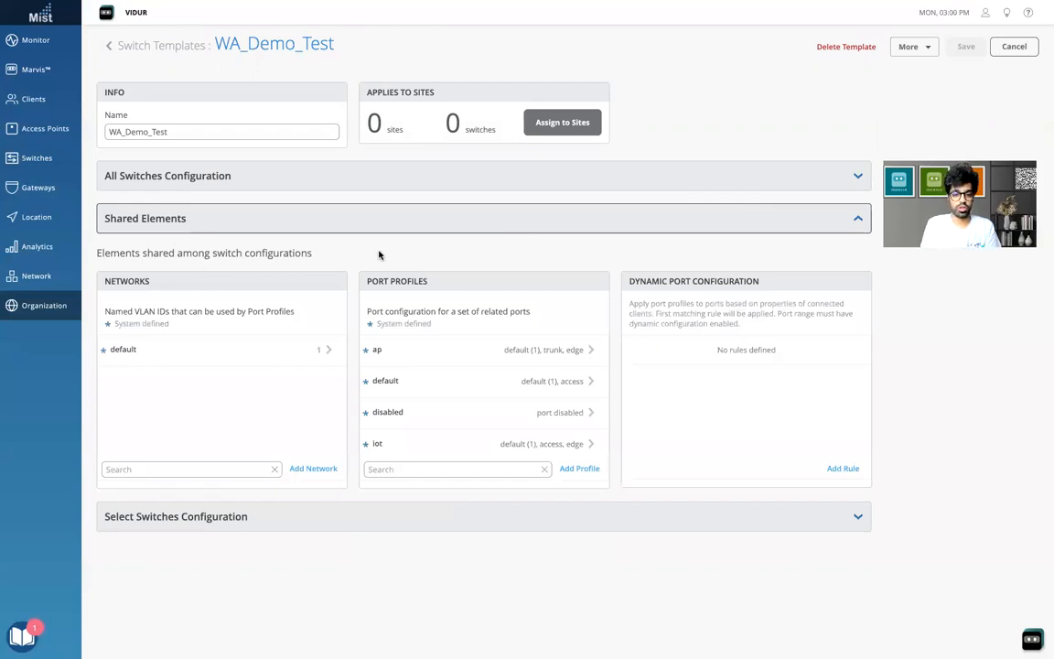
{"action": "left_click_drag", "start_coordinate": [151, 285], "coordinate": [107, 285]}
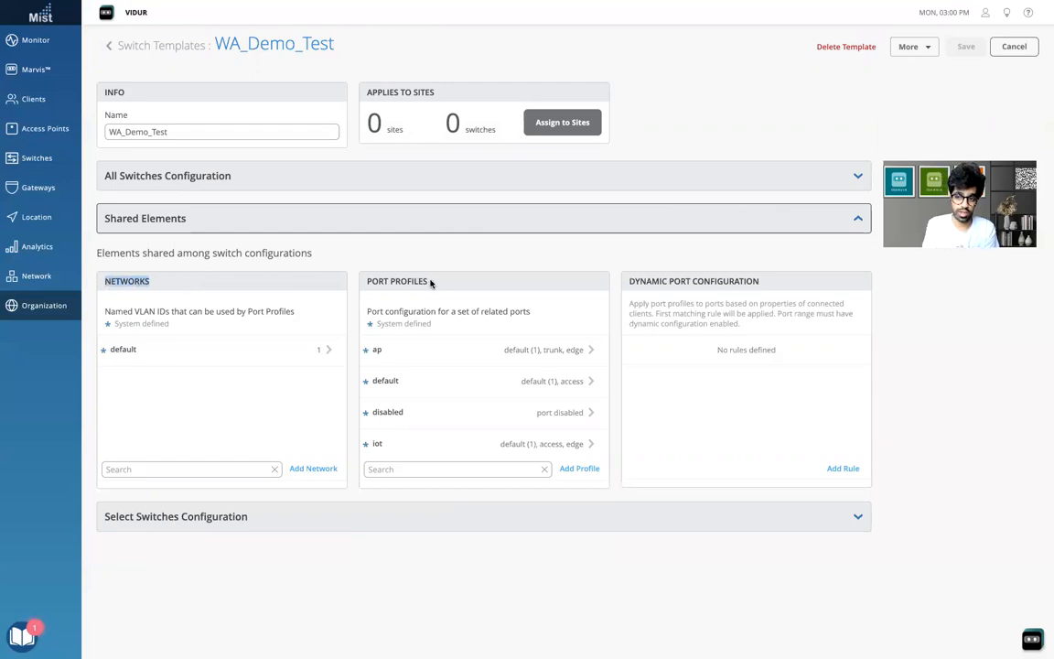
{"action": "left_click_drag", "start_coordinate": [430, 284], "coordinate": [366, 281]}
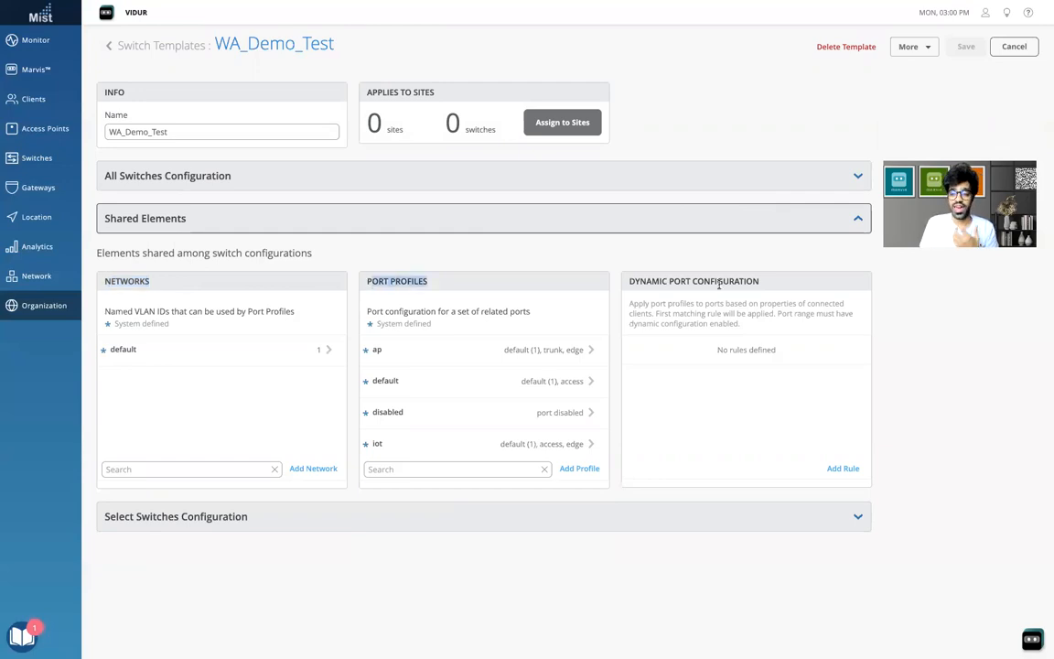
{"action": "left_click_drag", "start_coordinate": [759, 284], "coordinate": [652, 286]}
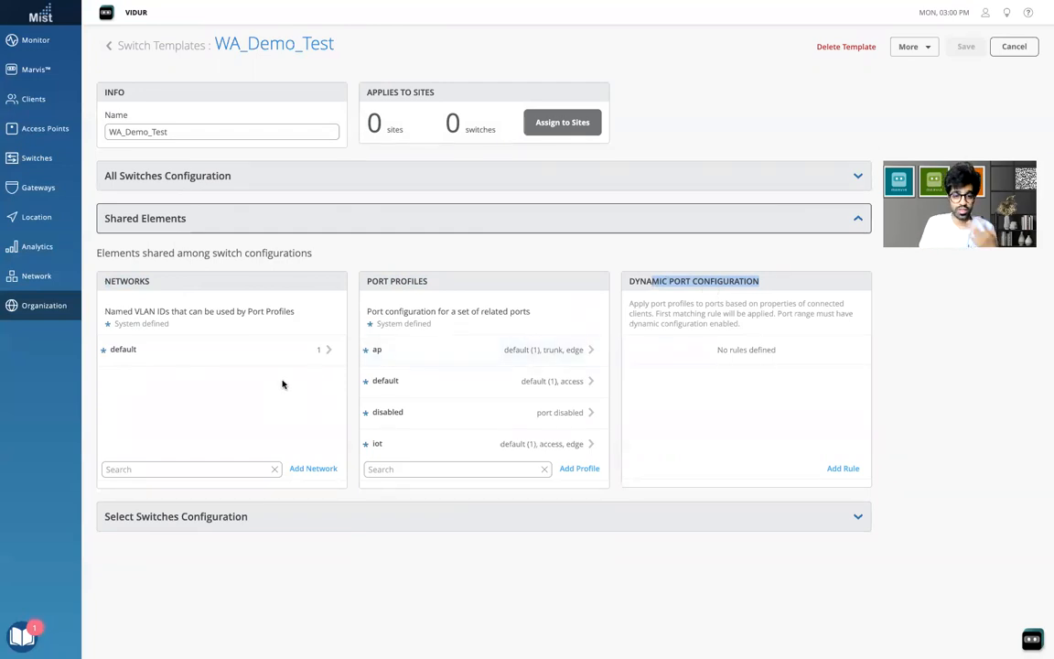
Add a shared network named Vlan100 with VLAN ID 100.
{"action": "left_click", "coordinate": [307, 469]}
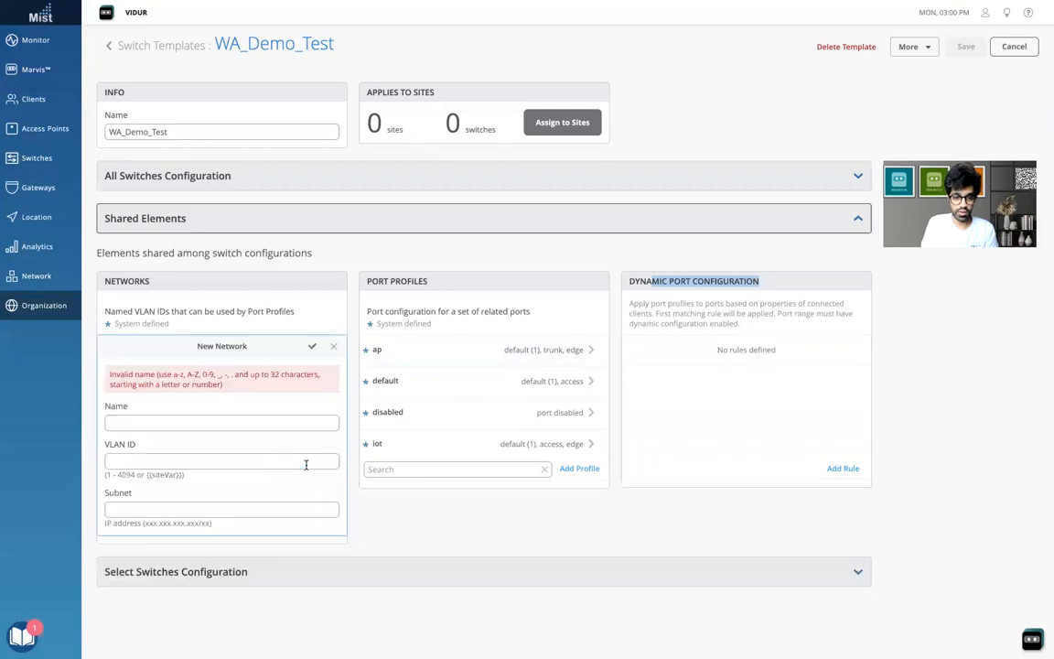
{"action": "left_click", "coordinate": [241, 422]}
{"action": "type", "text": "Vlan100"}
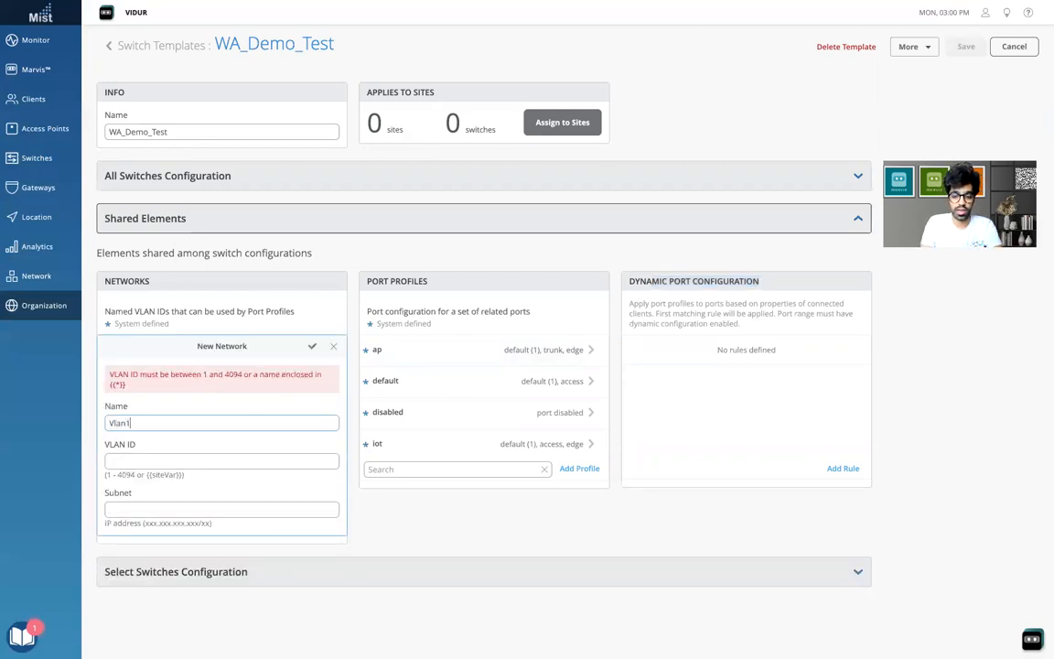
{"action": "left_click", "coordinate": [214, 460]}
{"action": "type", "text": "100"}
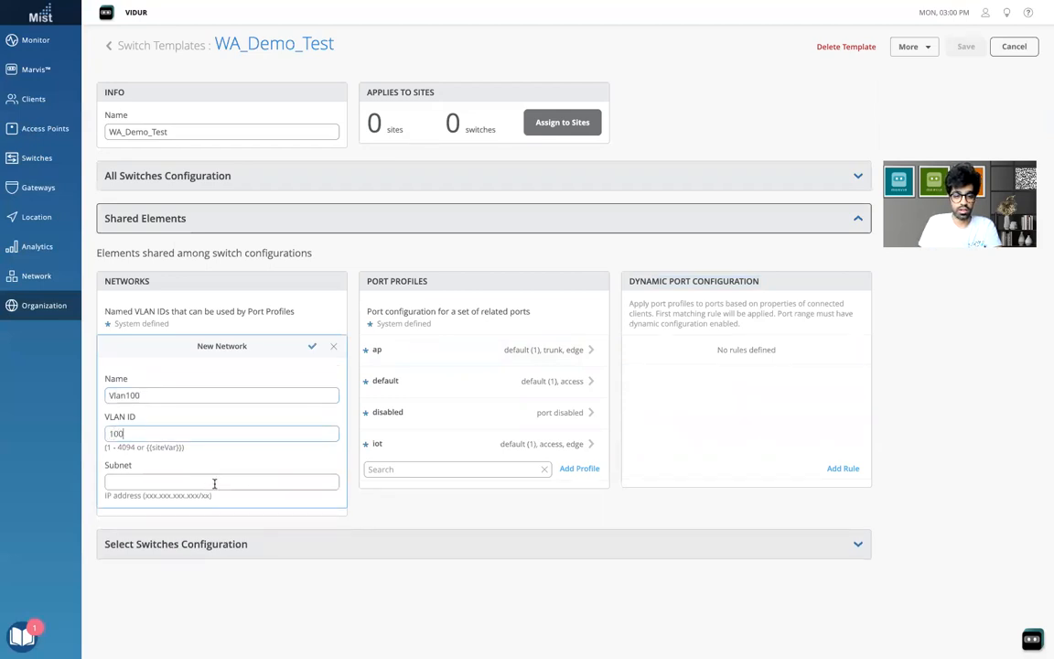
{"action": "left_click", "coordinate": [312, 349]}
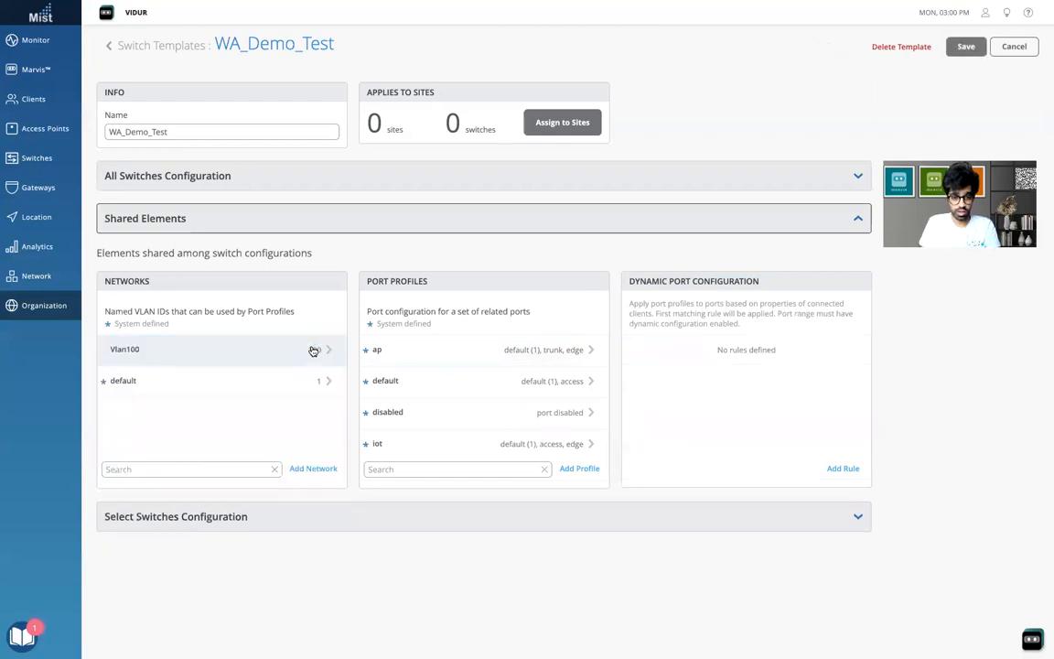
Add a second shared network named Vlan200 with VLAN ID 200.
{"action": "left_click", "coordinate": [302, 469]}
{"action": "left_click", "coordinate": [261, 423]}
{"action": "type", "text": "V"}
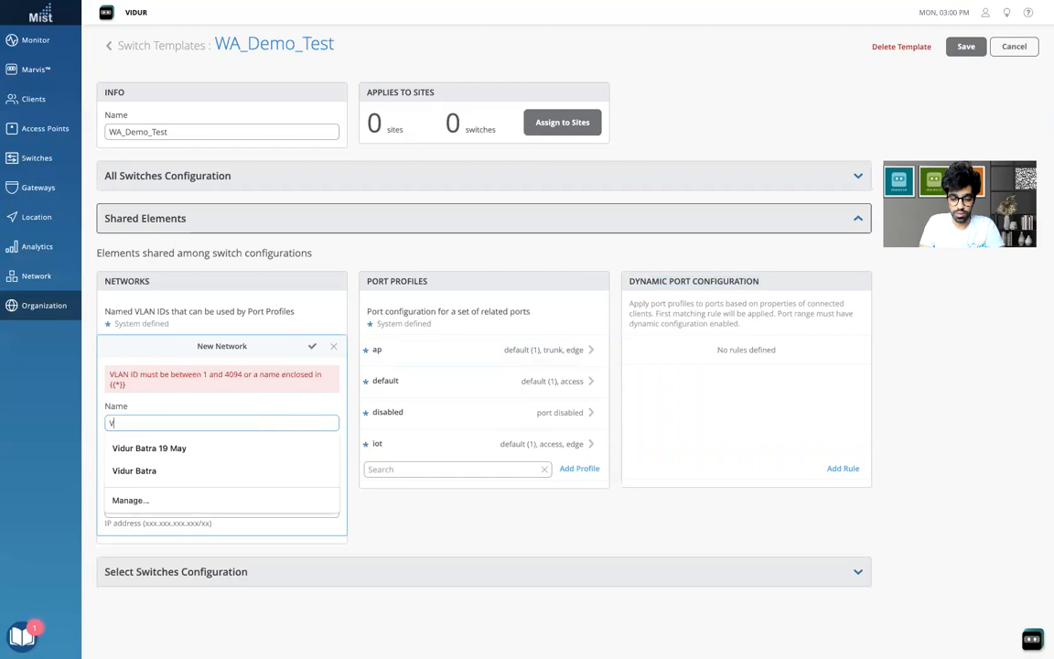
{"action": "type", "text": "lan200"}
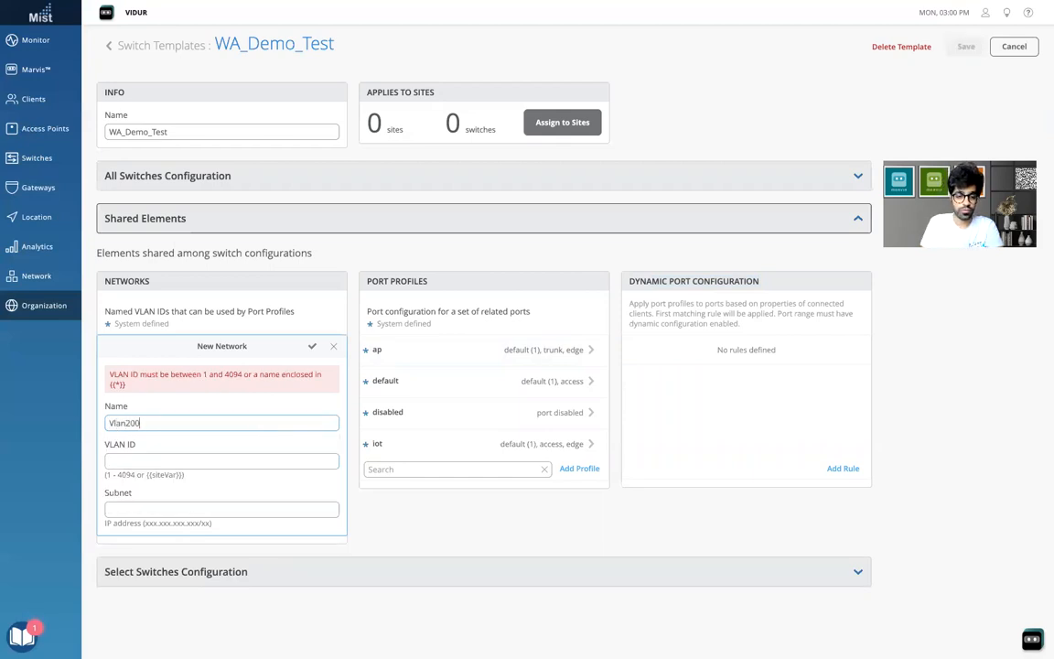
{"action": "left_click", "coordinate": [231, 462]}
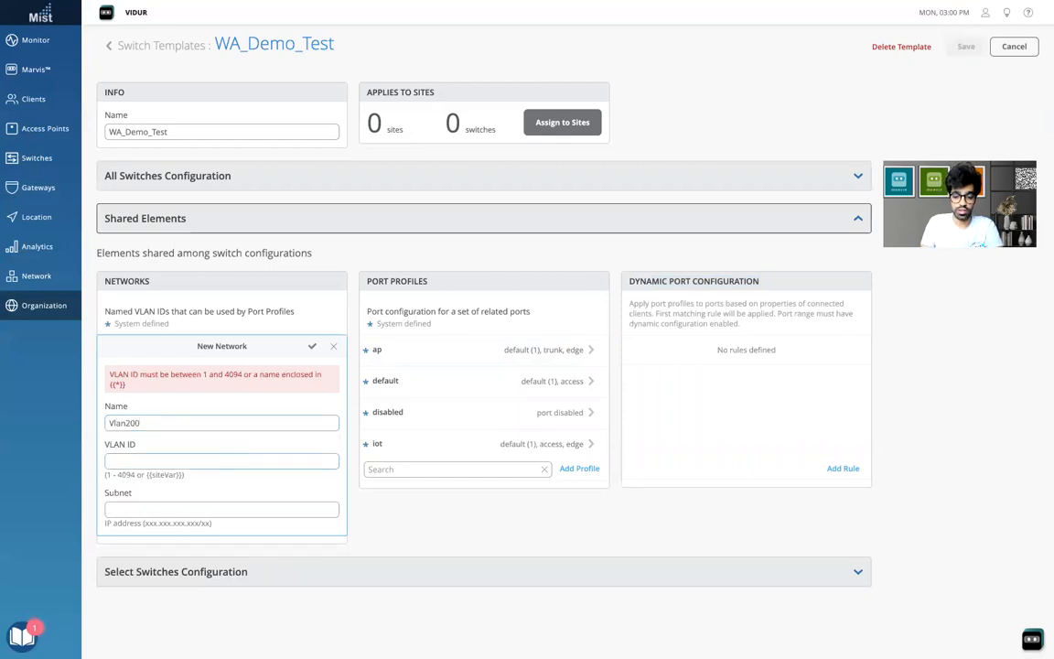
{"action": "type", "text": "200"}
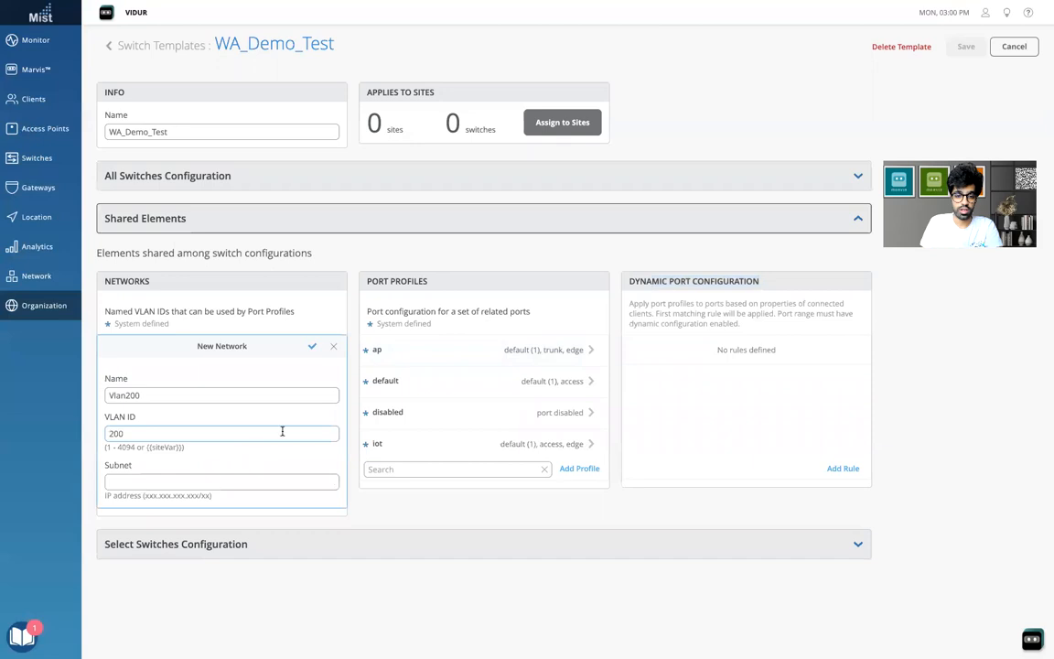
{"action": "left_click", "coordinate": [312, 346]}
Add a third shared network named Vlan300 with VLAN ID 300.
{"action": "left_click", "coordinate": [311, 468]}
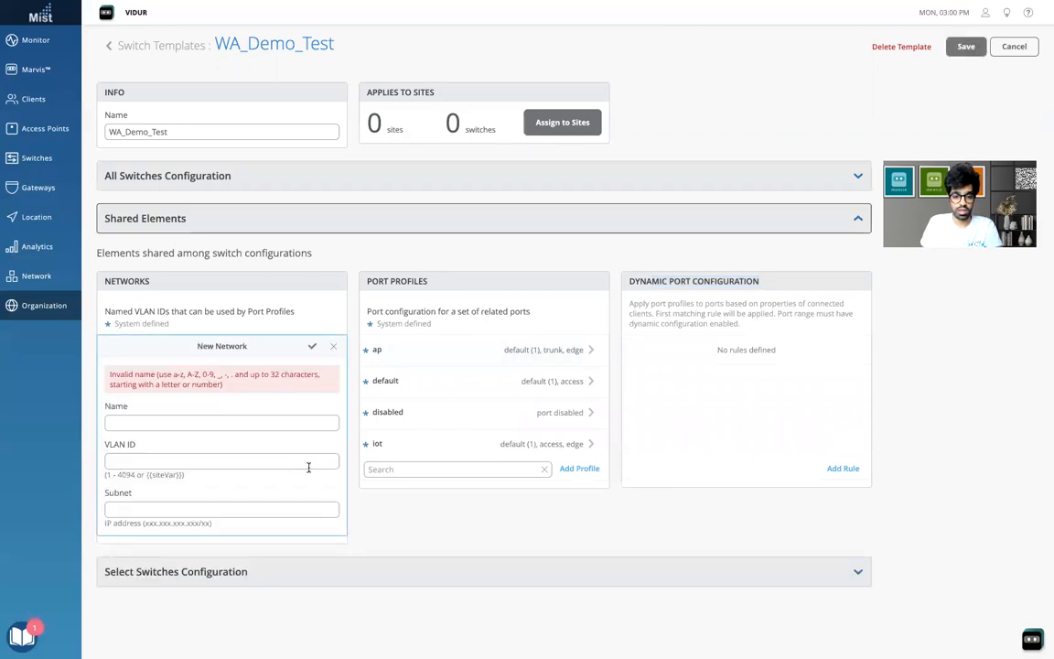
{"action": "type", "text": "Vlan300"}
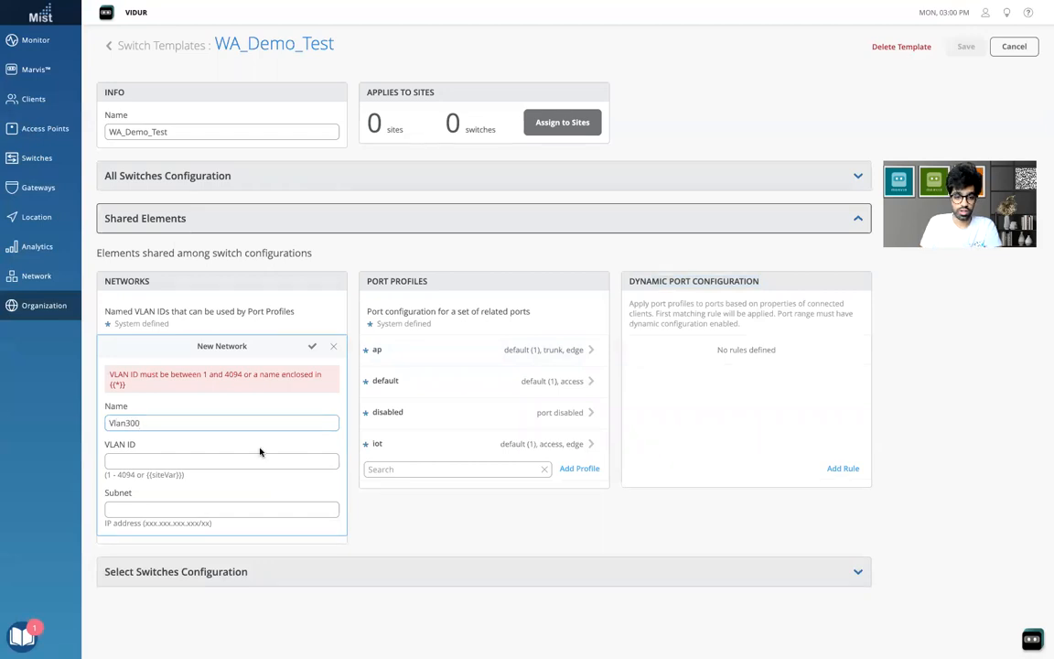
{"action": "key", "text": "Tab"}
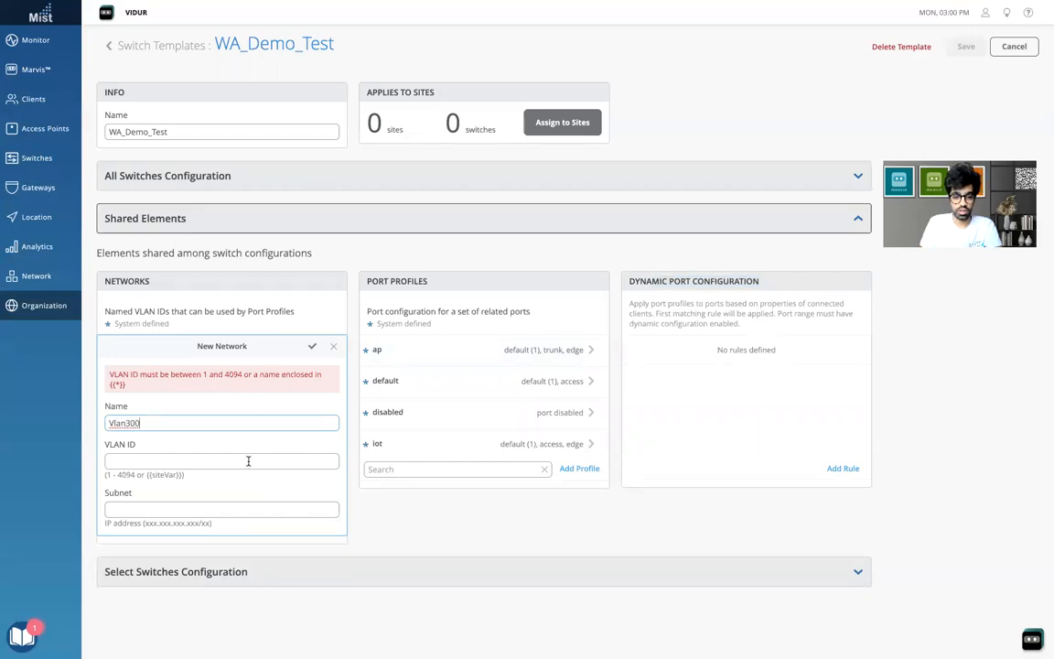
{"action": "type", "text": "300"}
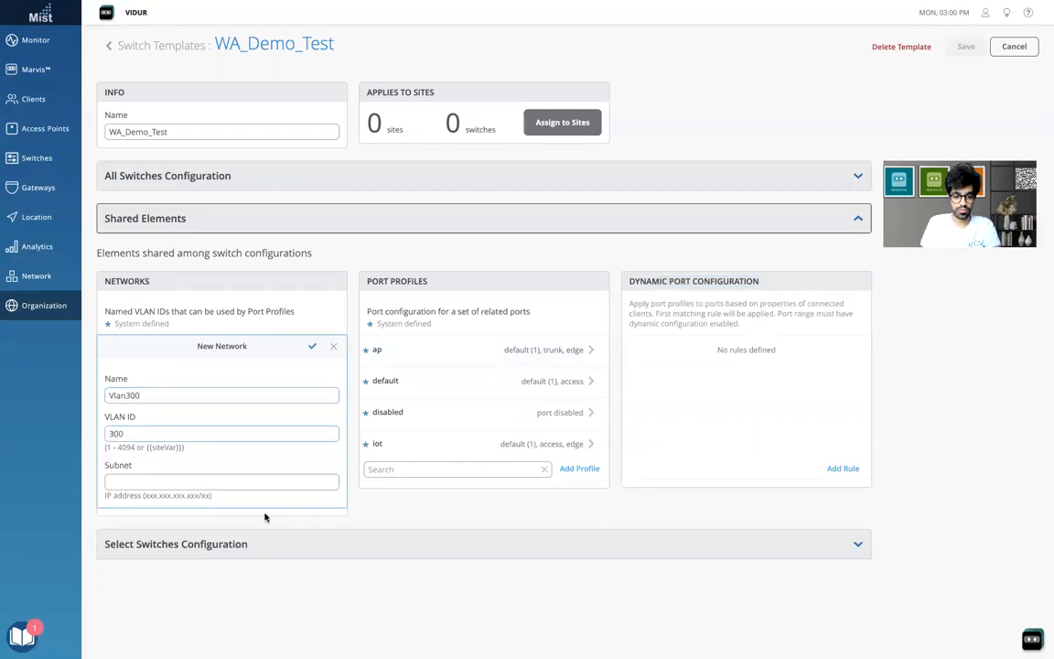
{"action": "left_click", "coordinate": [311, 346]}
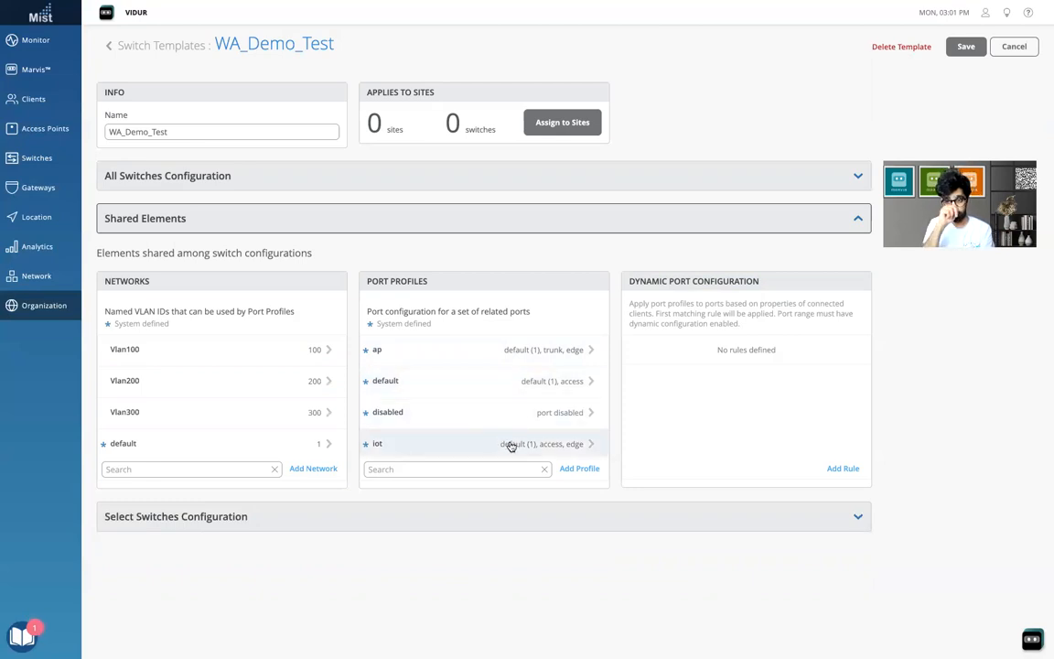
Review the system-defined ap port profile, including its trunk networks, and close it without changes.
{"action": "left_click", "coordinate": [541, 349]}
{"action": "scroll", "coordinate": [541, 351], "scroll_direction": "down", "scroll_amount": 3}
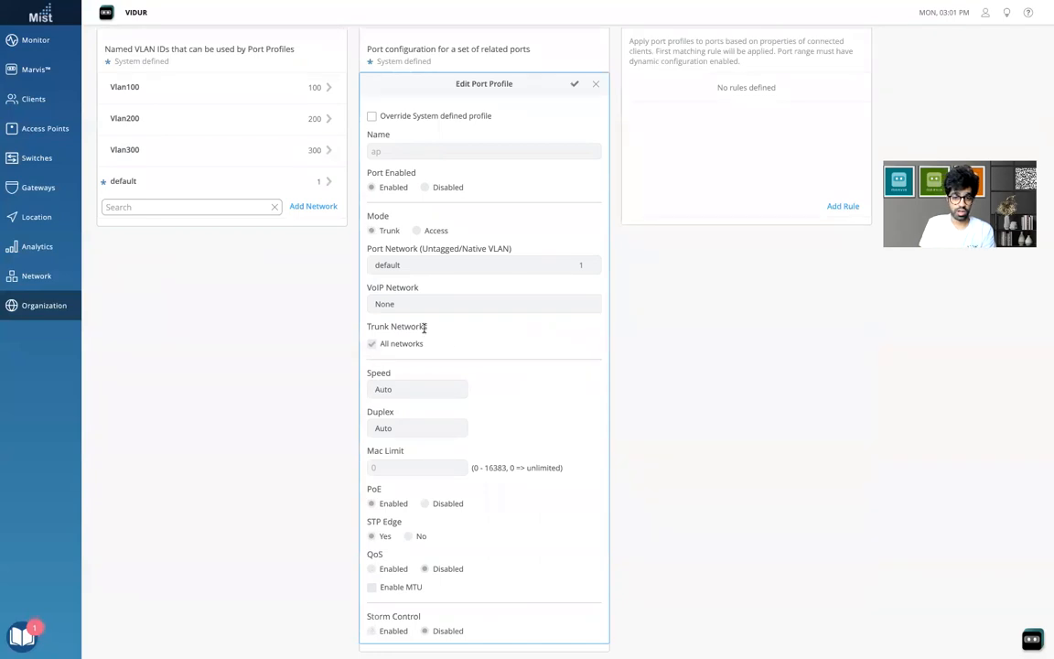
{"action": "left_click_drag", "start_coordinate": [424, 327], "coordinate": [386, 327]}
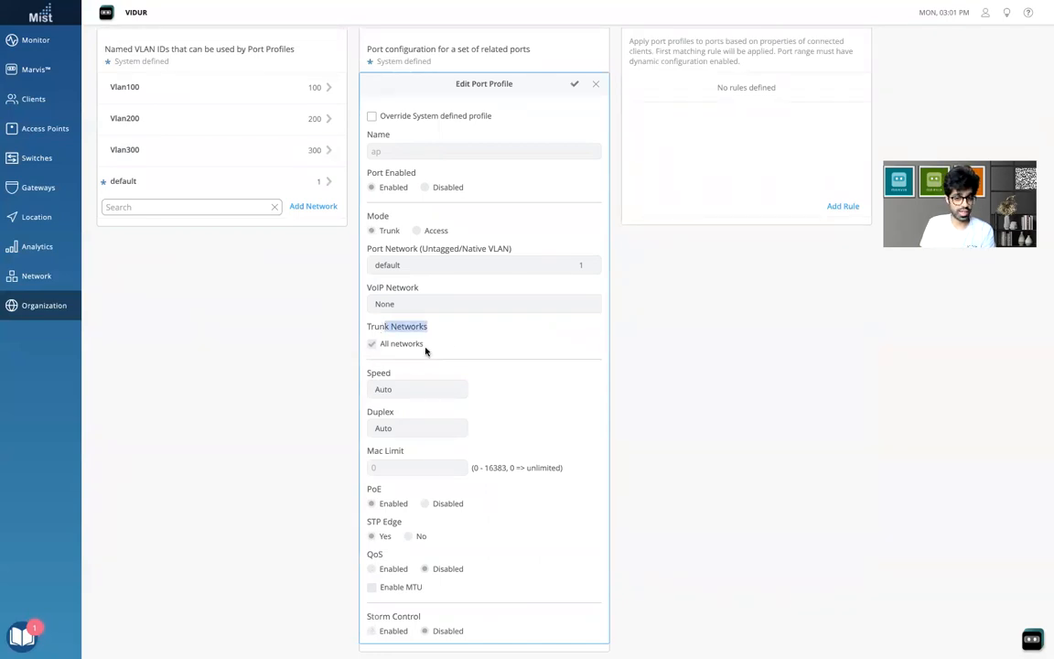
{"action": "scroll", "coordinate": [514, 366], "scroll_direction": "down", "scroll_amount": 1}
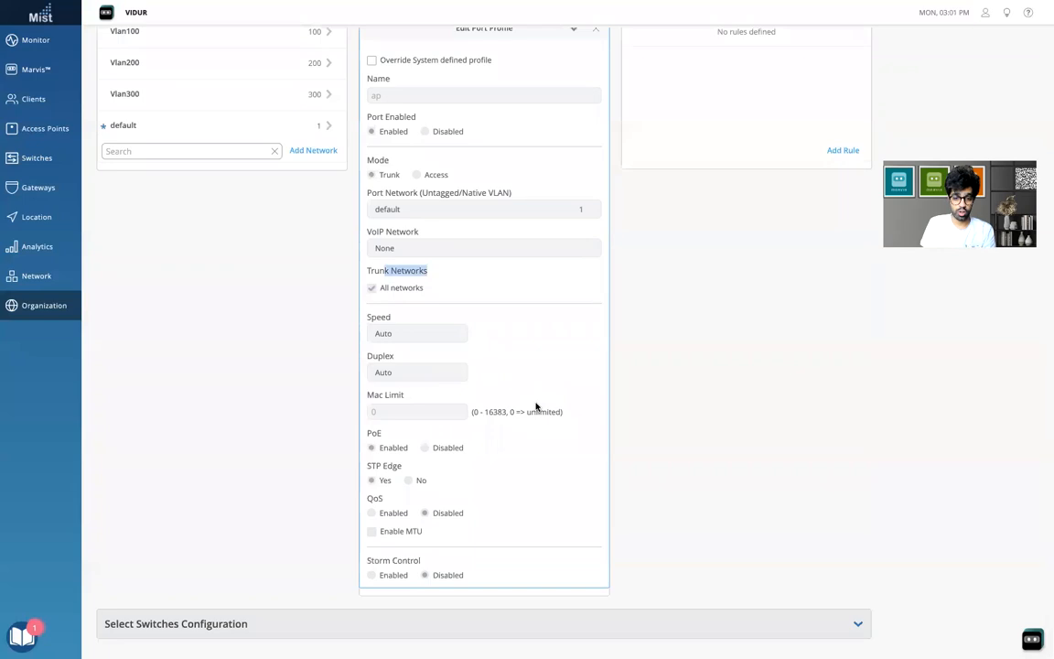
{"action": "scroll", "coordinate": [501, 440], "scroll_direction": "up", "scroll_amount": 5}
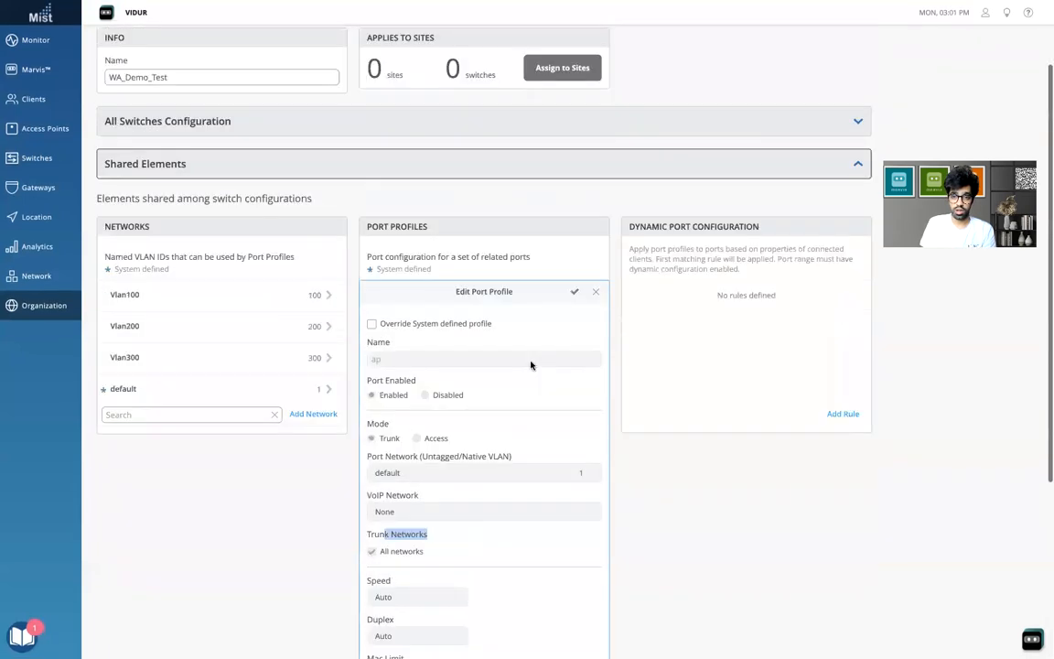
{"action": "left_click", "coordinate": [595, 303]}
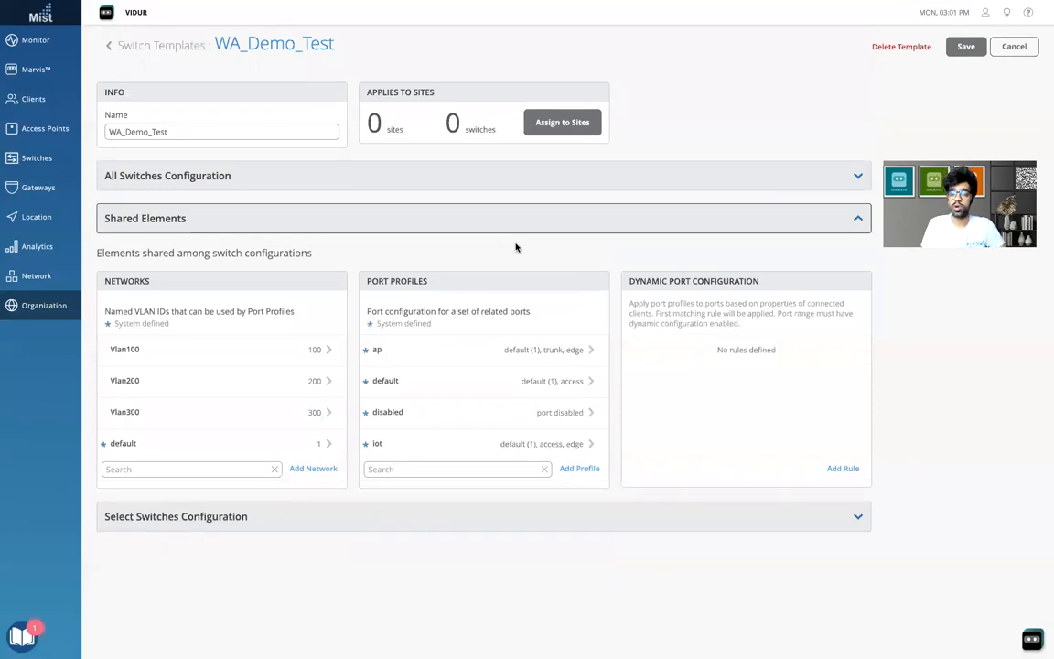
Start a new shared port profile named ap_port and set its mode to Trunk.
{"action": "left_click", "coordinate": [579, 469]}
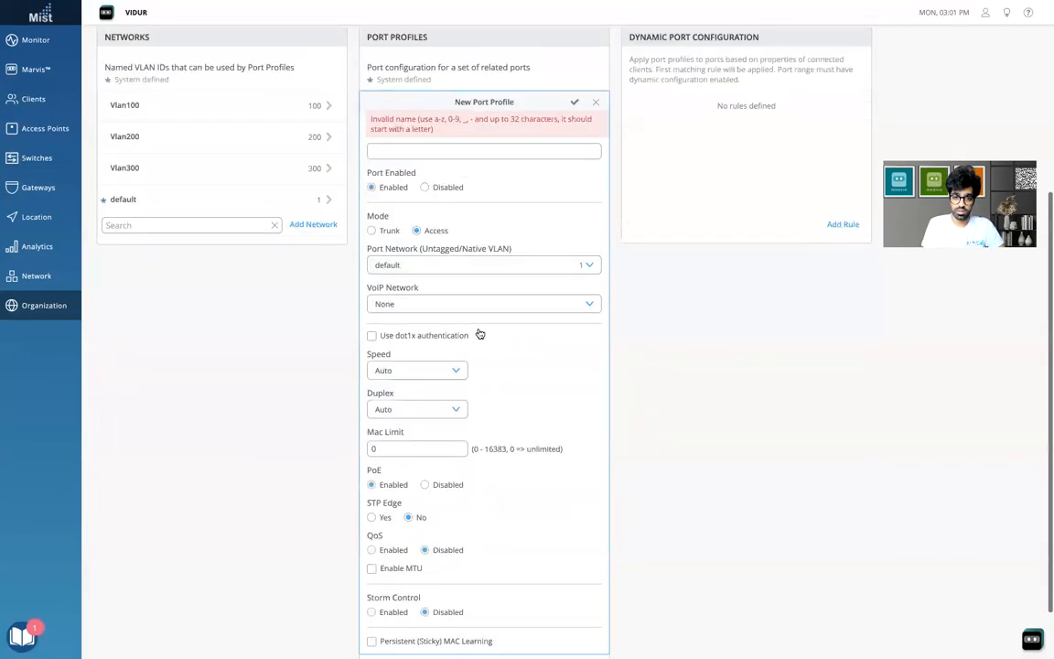
{"action": "left_click", "coordinate": [461, 150]}
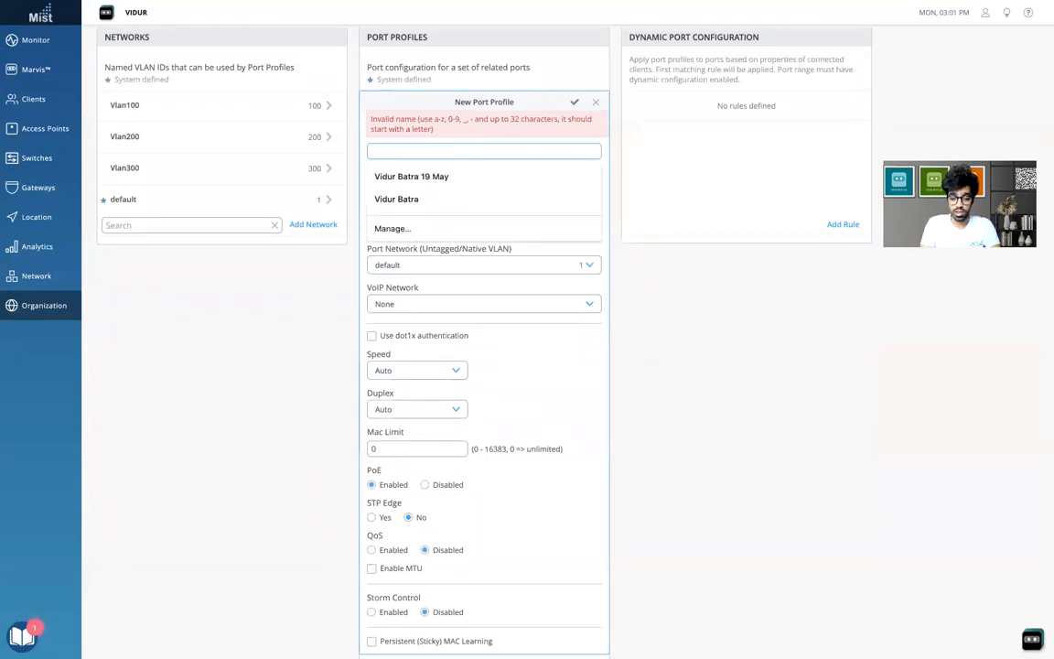
{"action": "type", "text": "AP-"}
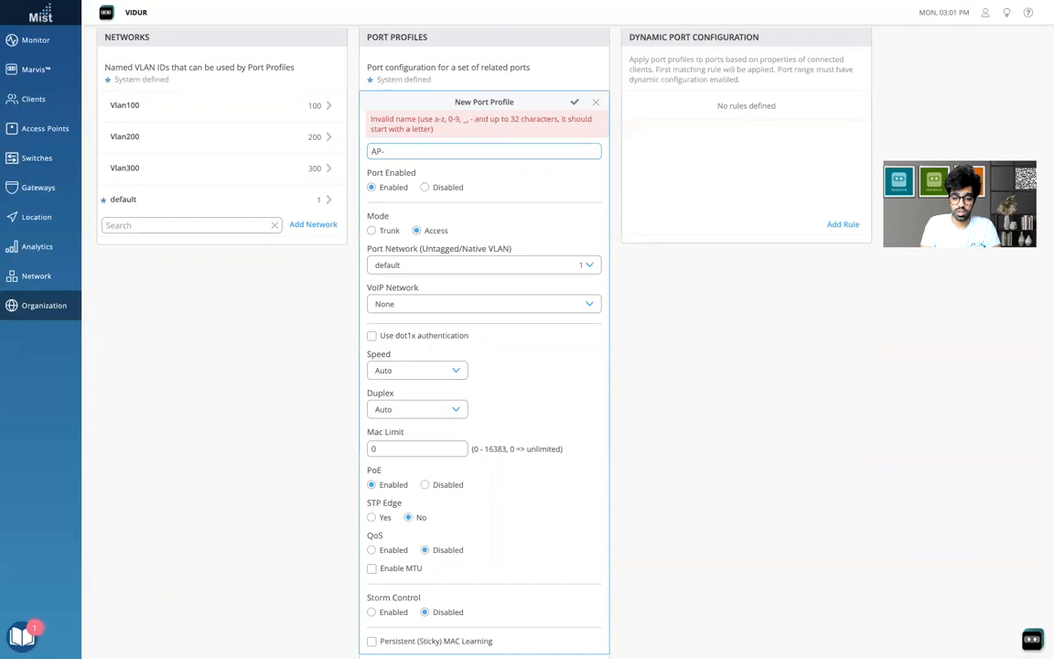
{"action": "type", "text": "ap_port"}
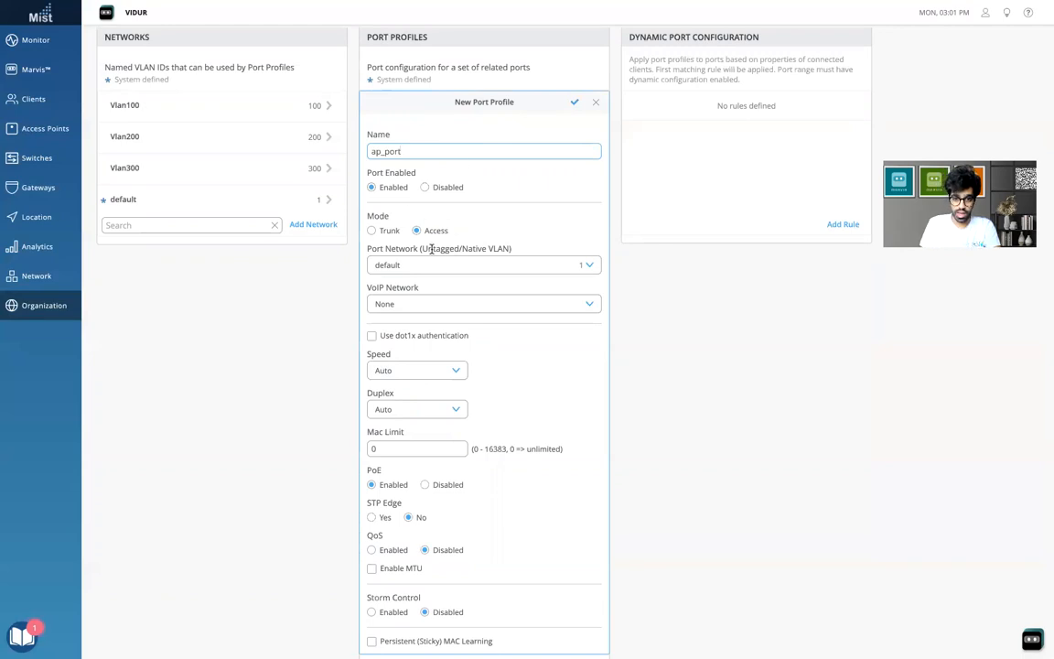
{"action": "left_click", "coordinate": [371, 230]}
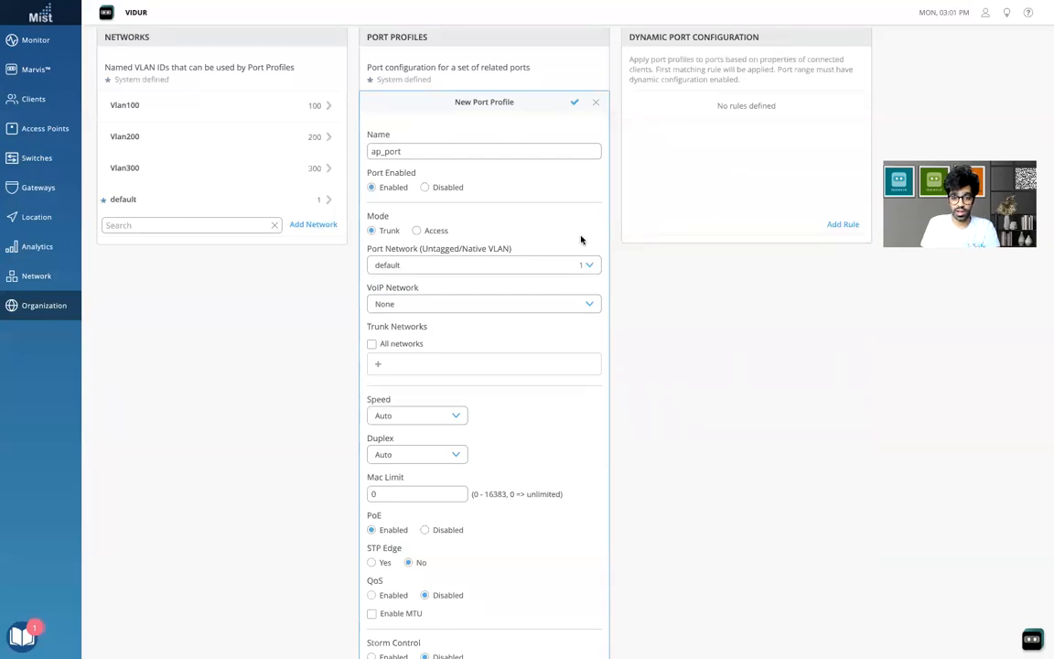
Add Vlan100, Vlan200 and default as trunk networks of the ap_port profile and save the profile.
{"action": "left_click", "coordinate": [377, 365]}
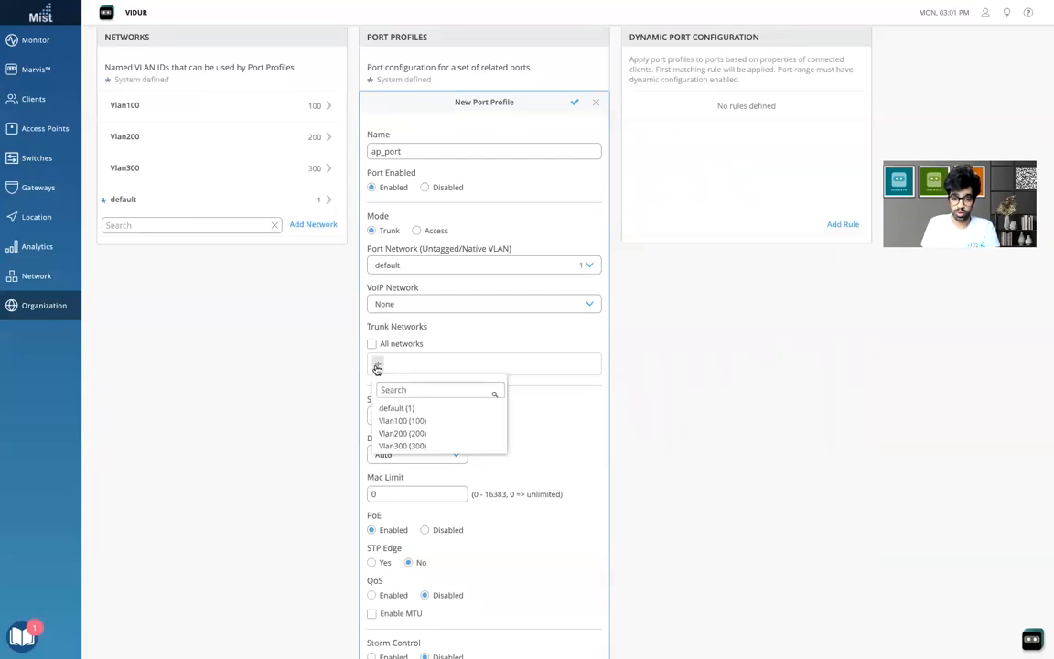
{"action": "left_click", "coordinate": [393, 421]}
{"action": "left_click", "coordinate": [445, 366]}
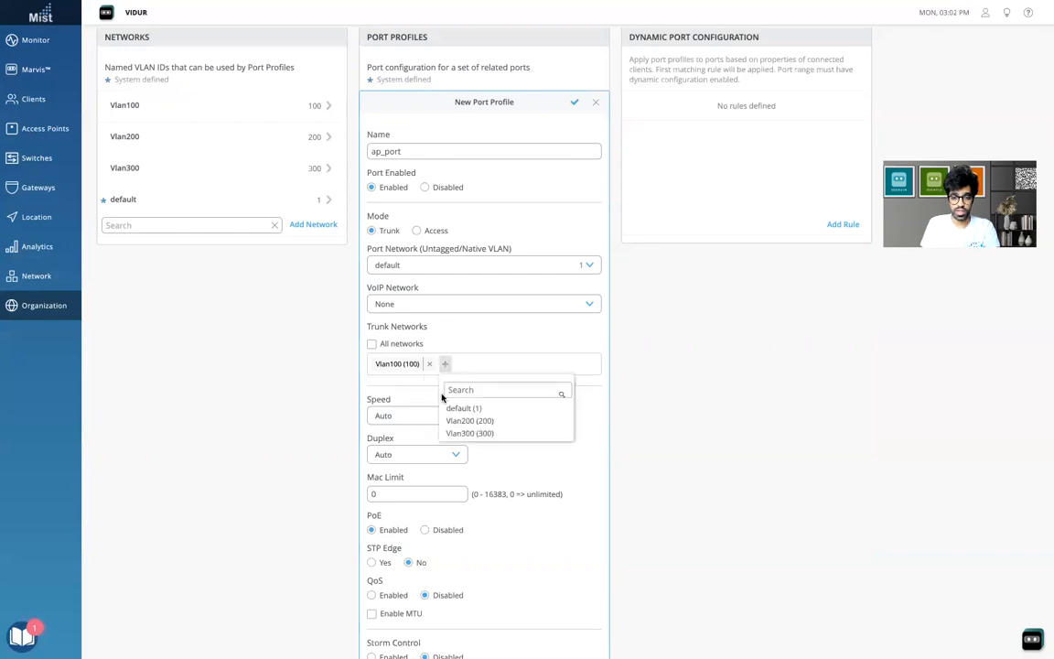
{"action": "left_click", "coordinate": [454, 423]}
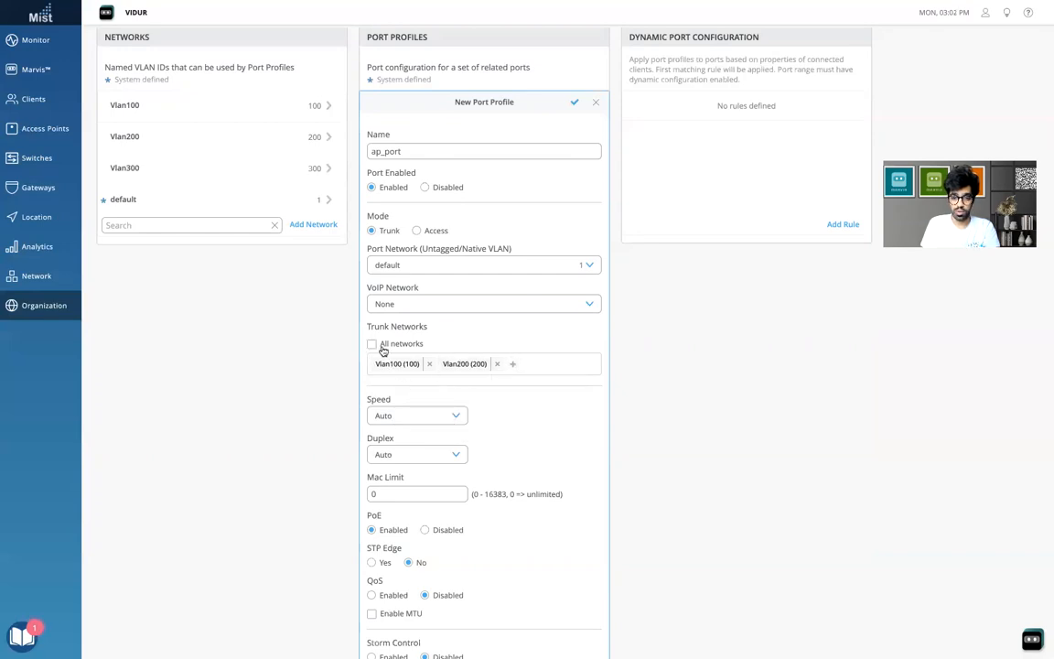
{"action": "left_click", "coordinate": [512, 364]}
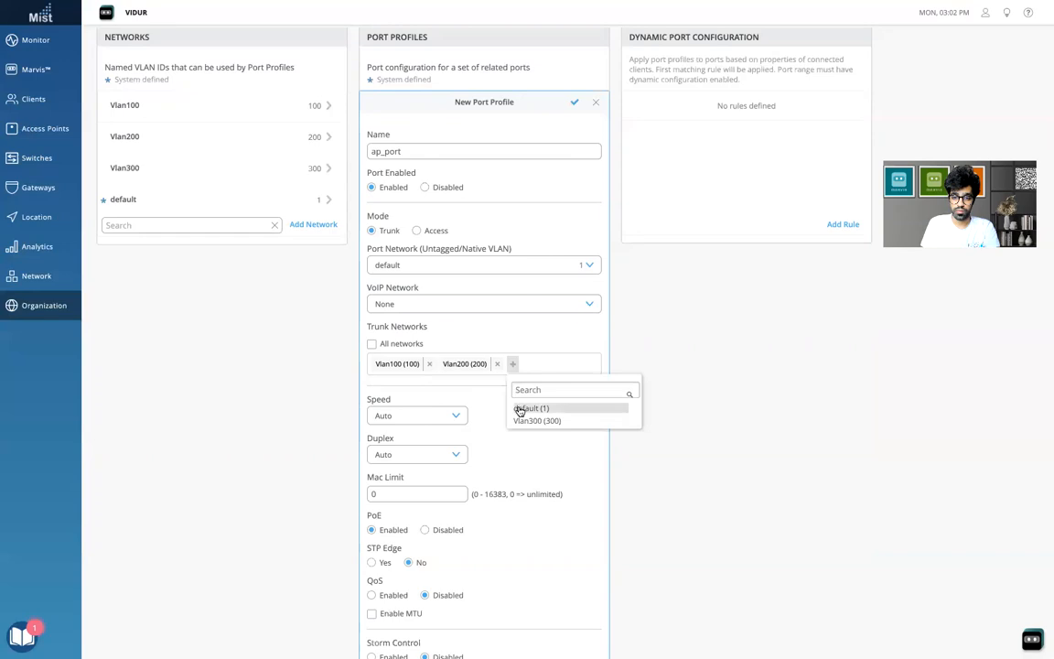
{"action": "left_click", "coordinate": [517, 409]}
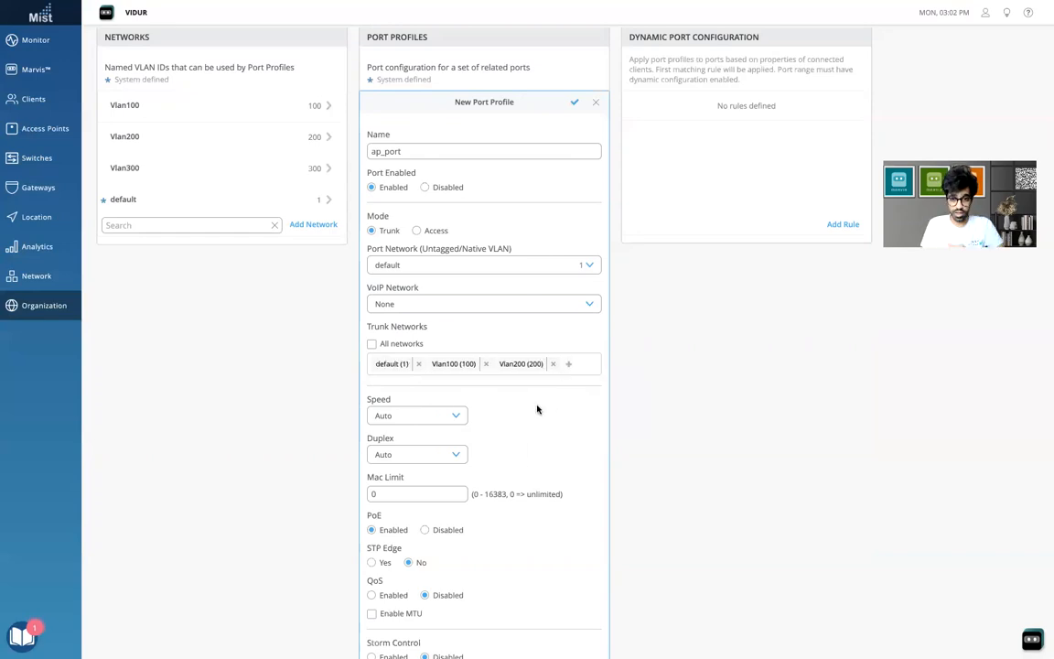
{"action": "scroll", "coordinate": [523, 423], "scroll_direction": "down", "scroll_amount": 2}
{"action": "scroll", "coordinate": [517, 383], "scroll_direction": "down", "scroll_amount": 1}
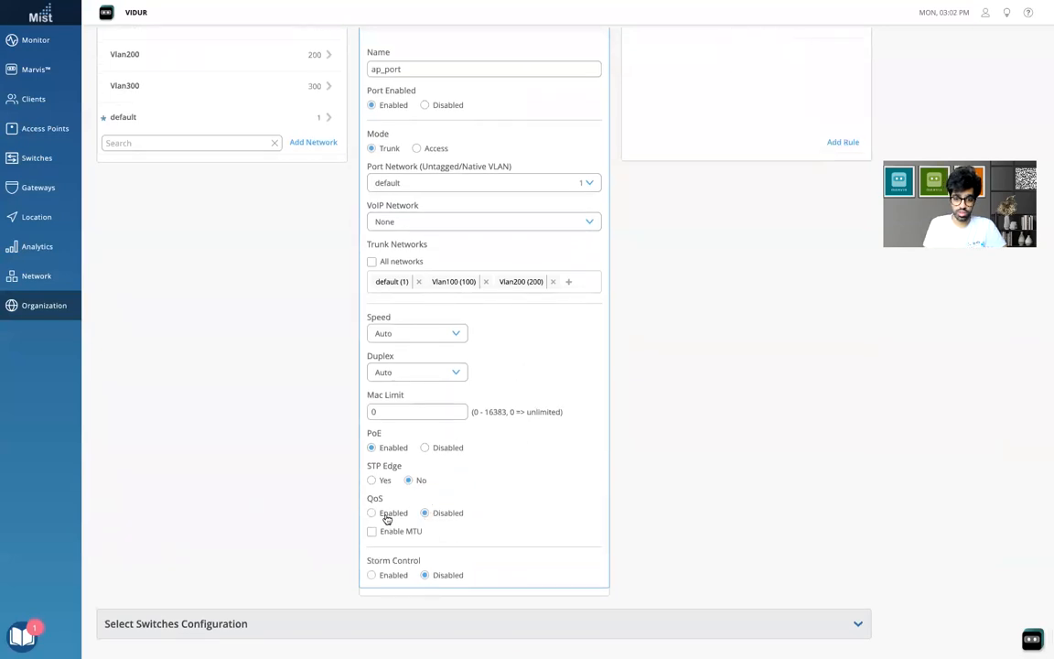
{"action": "scroll", "coordinate": [548, 421], "scroll_direction": "up", "scroll_amount": 5}
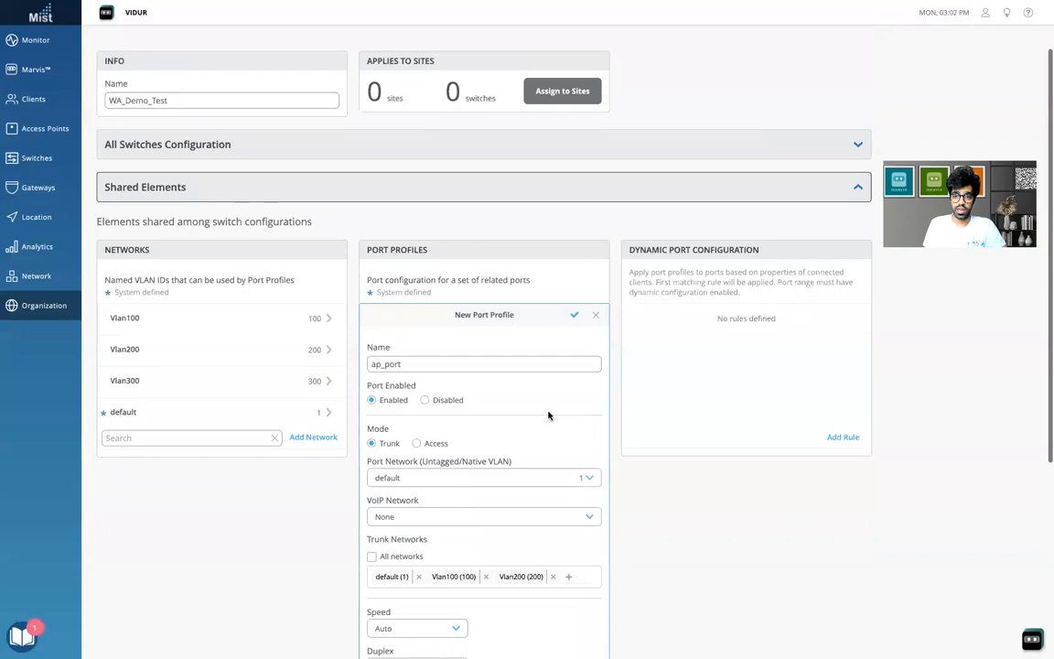
{"action": "left_click", "coordinate": [575, 348]}
{"action": "scroll", "coordinate": [504, 417], "scroll_direction": "down", "scroll_amount": 2}
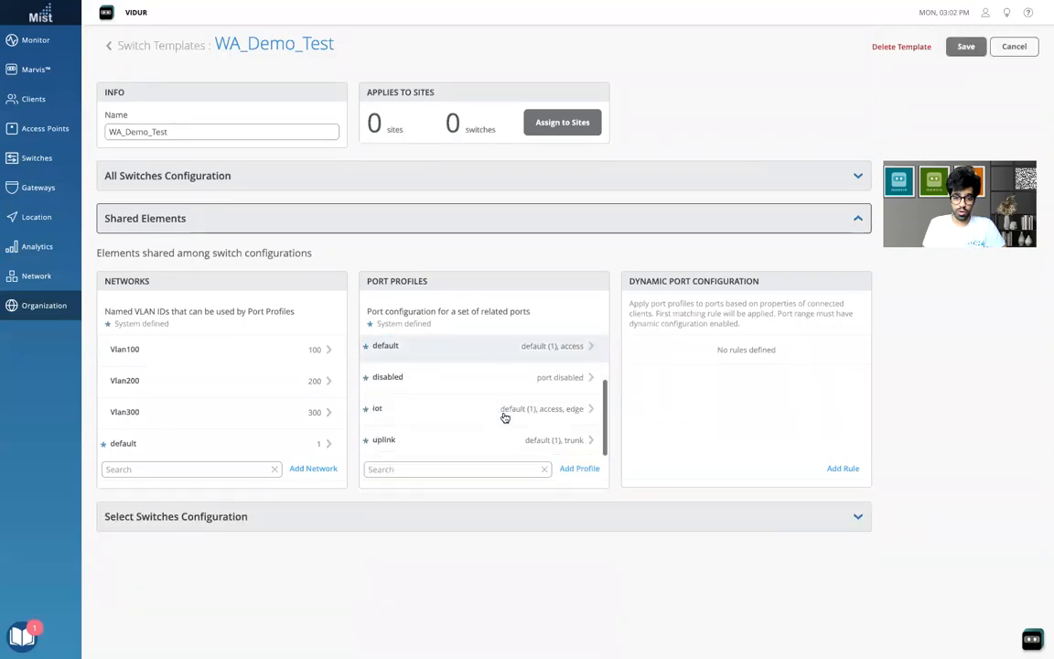
Start another port profile named camera and set its untagged port network to Vlan300.
{"action": "left_click", "coordinate": [579, 469]}
{"action": "left_click", "coordinate": [450, 151]}
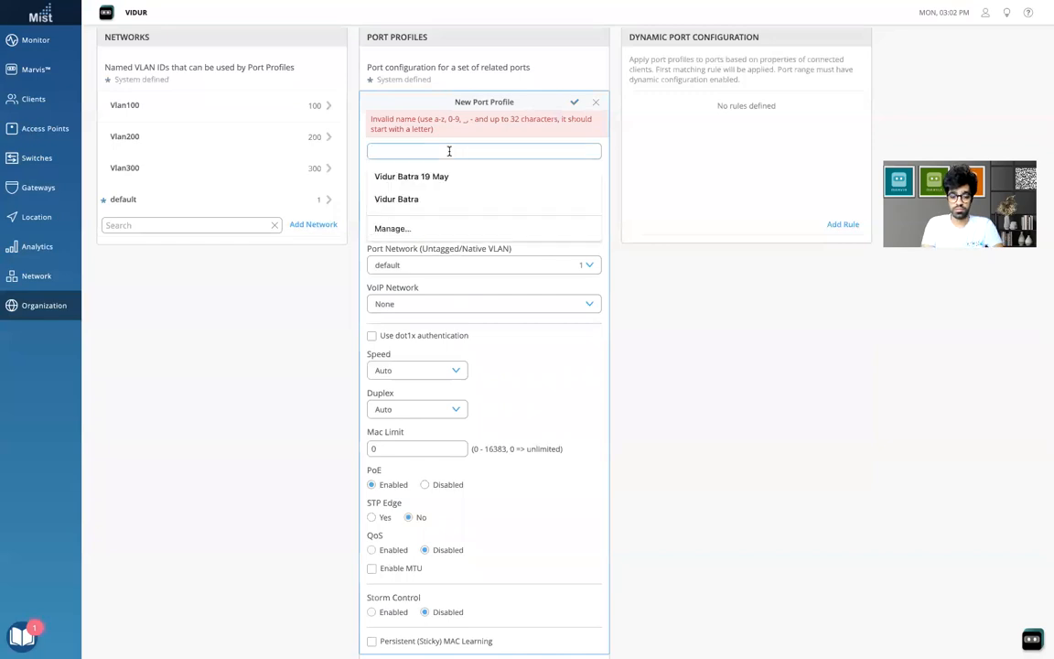
{"action": "type", "text": "camera"}
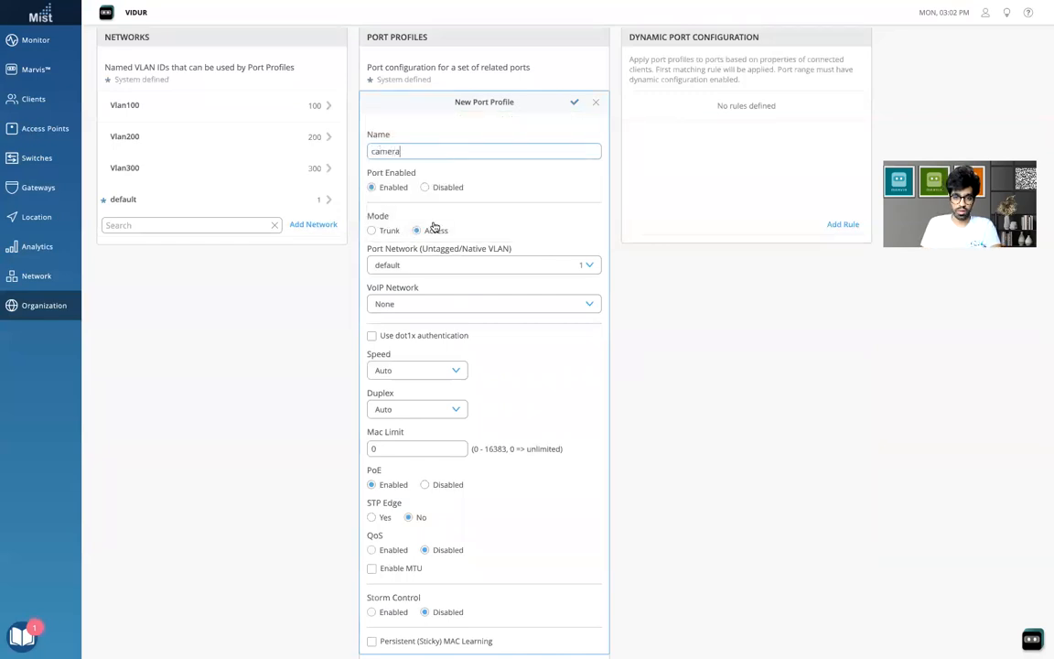
{"action": "left_click", "coordinate": [582, 265]}
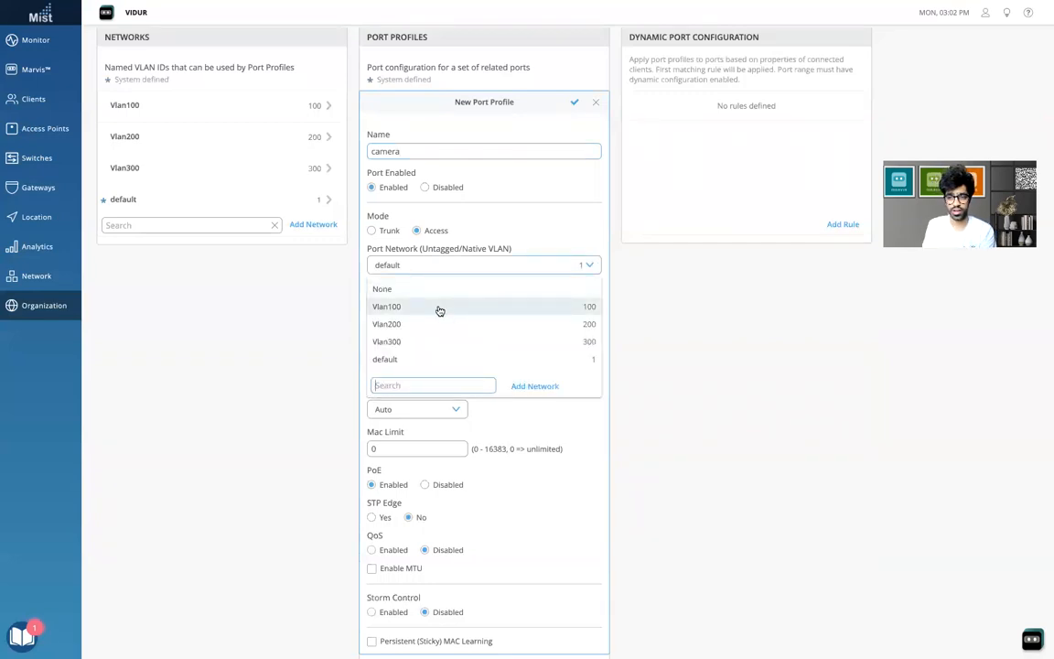
{"action": "left_click", "coordinate": [425, 342]}
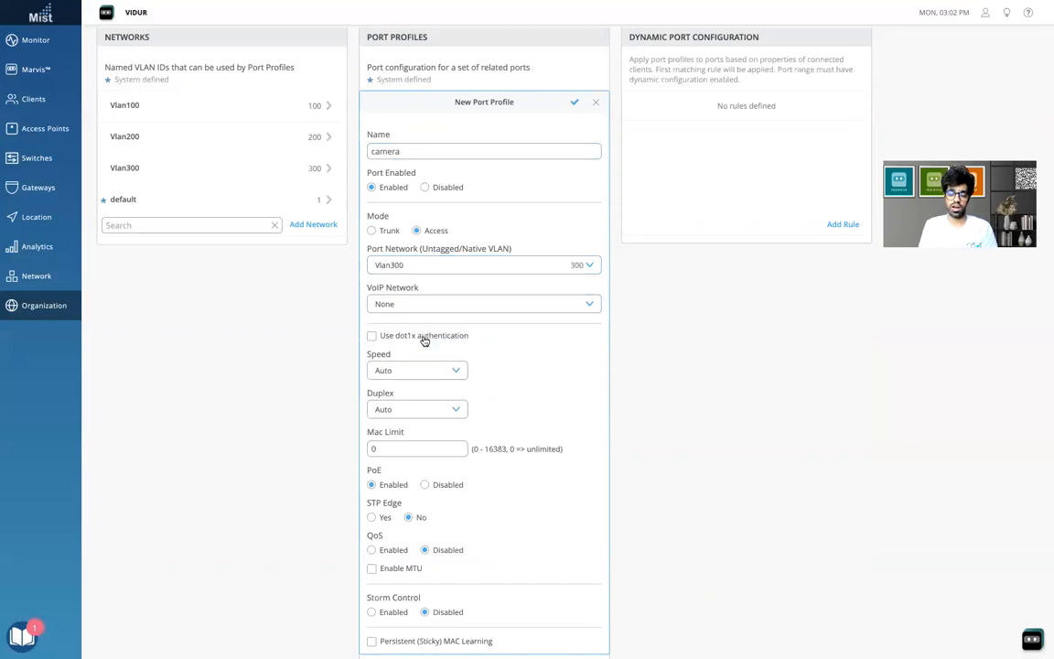
Enable QoS in the camera port profile and save the profile.
{"action": "scroll", "coordinate": [522, 354], "scroll_direction": "down", "scroll_amount": 2}
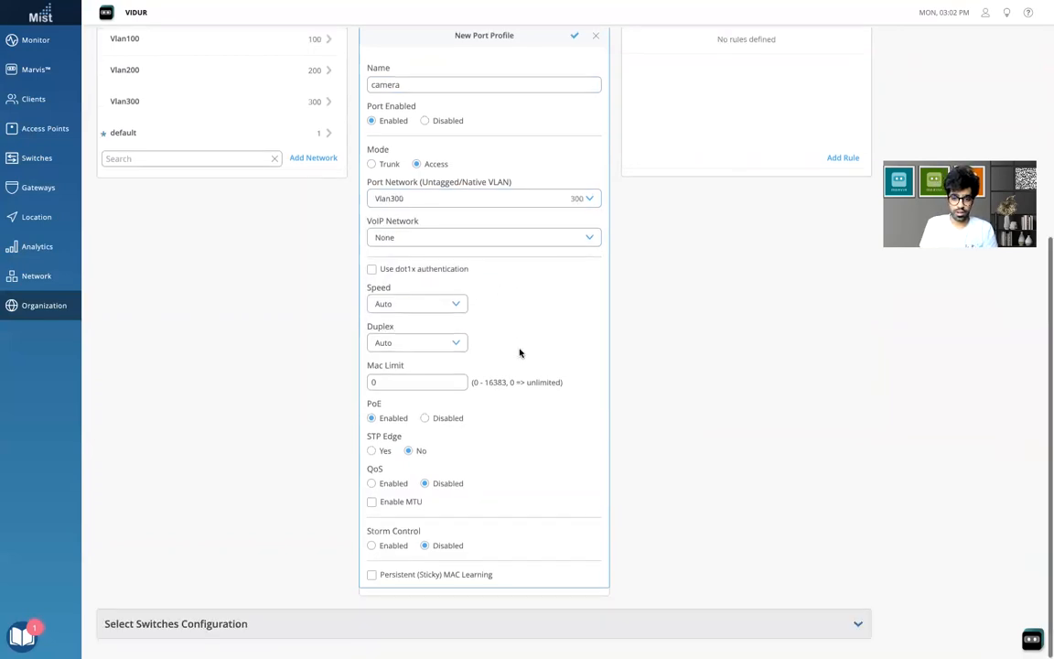
{"action": "left_click", "coordinate": [372, 484]}
{"action": "scroll", "coordinate": [550, 440], "scroll_direction": "up", "scroll_amount": 5}
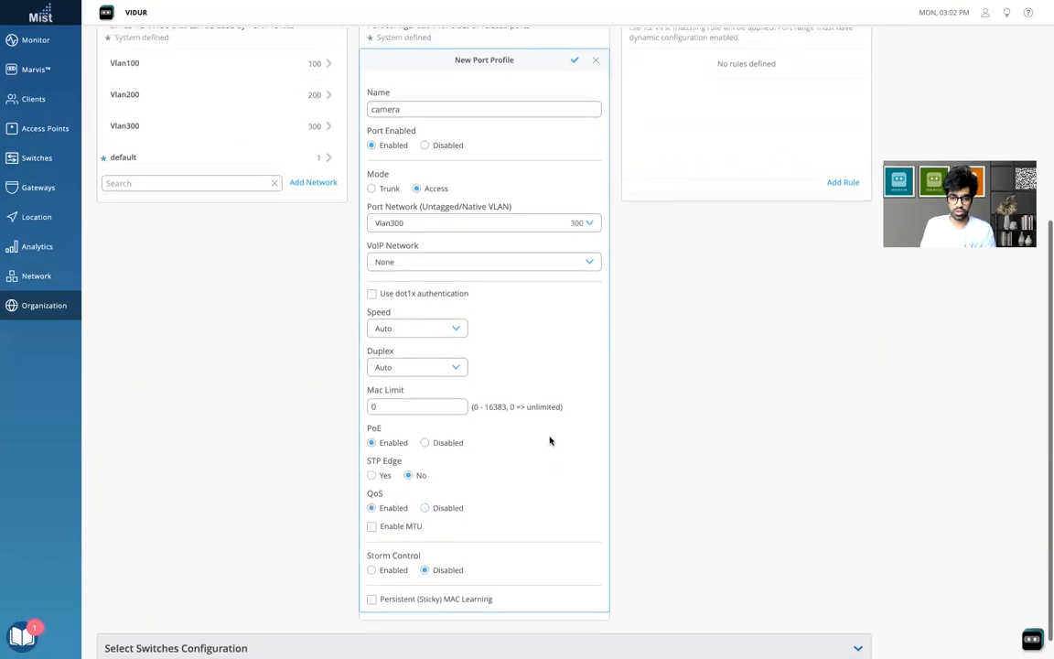
{"action": "scroll", "coordinate": [567, 366], "scroll_direction": "up", "scroll_amount": 3}
{"action": "left_click", "coordinate": [576, 279]}
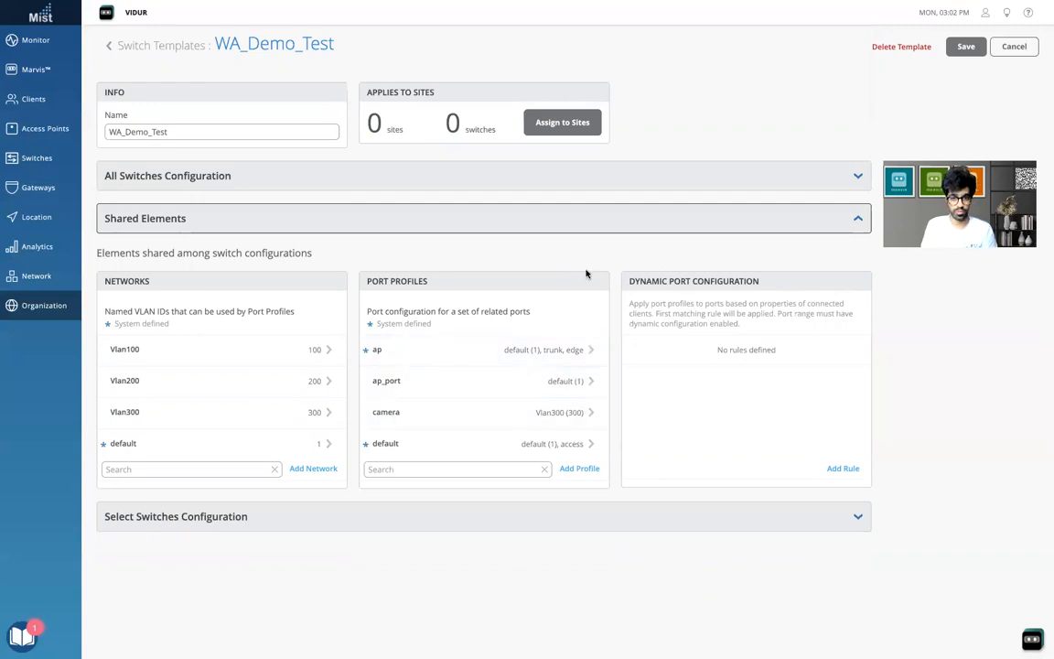
Add a dynamic port configuration rule that applies the ap_port profile when the LLDP System Name starts with mistap.
{"action": "left_click_drag", "start_coordinate": [761, 283], "coordinate": [625, 284]}
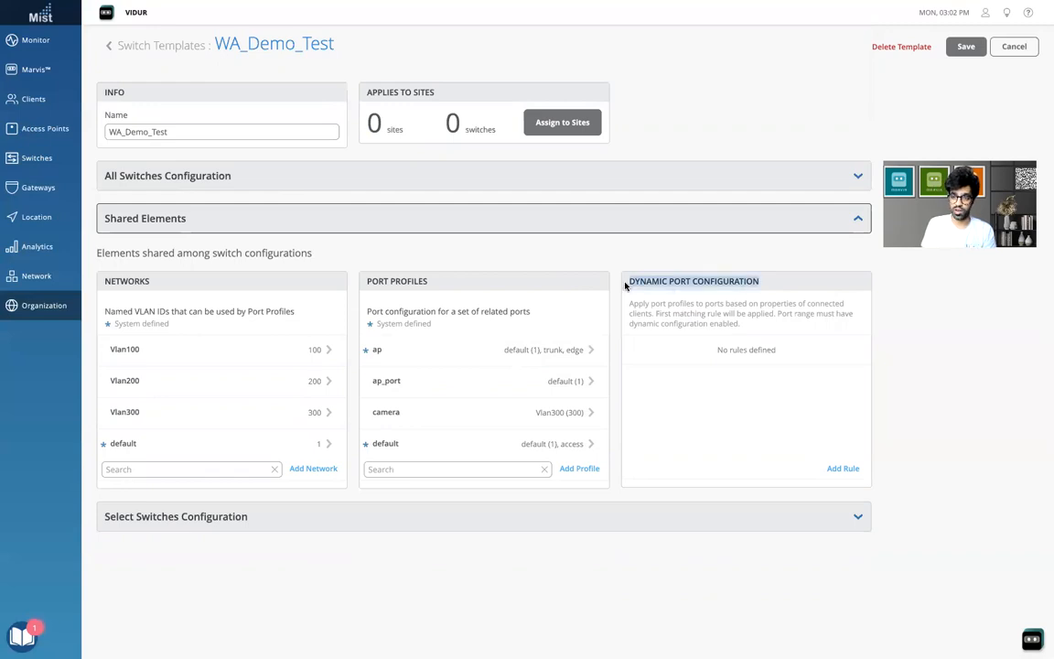
{"action": "left_click", "coordinate": [842, 468]}
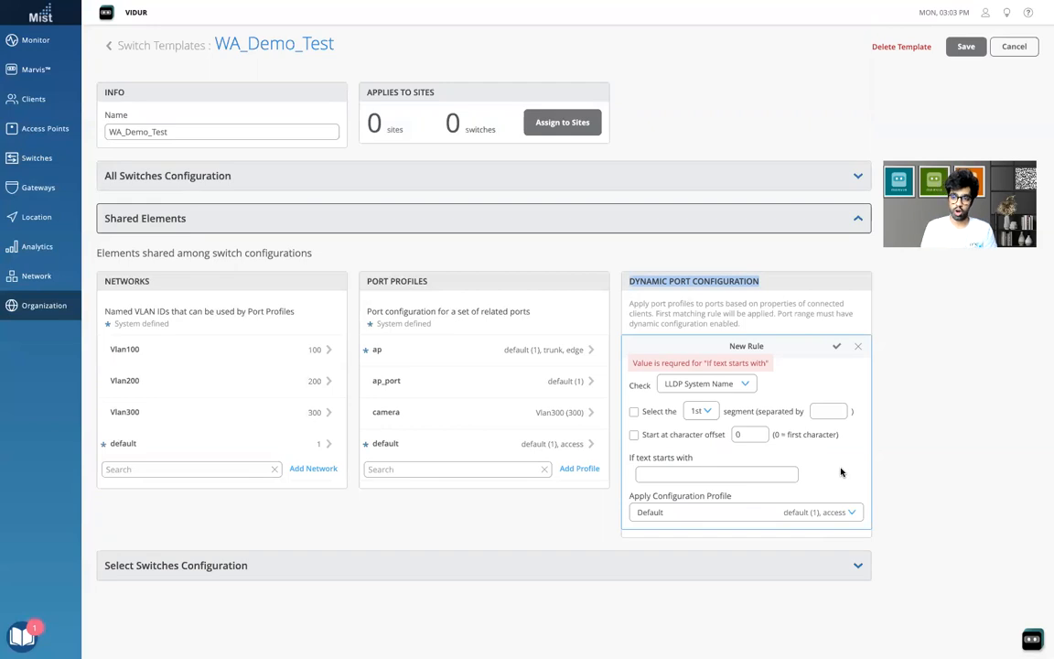
{"action": "left_click", "coordinate": [745, 386]}
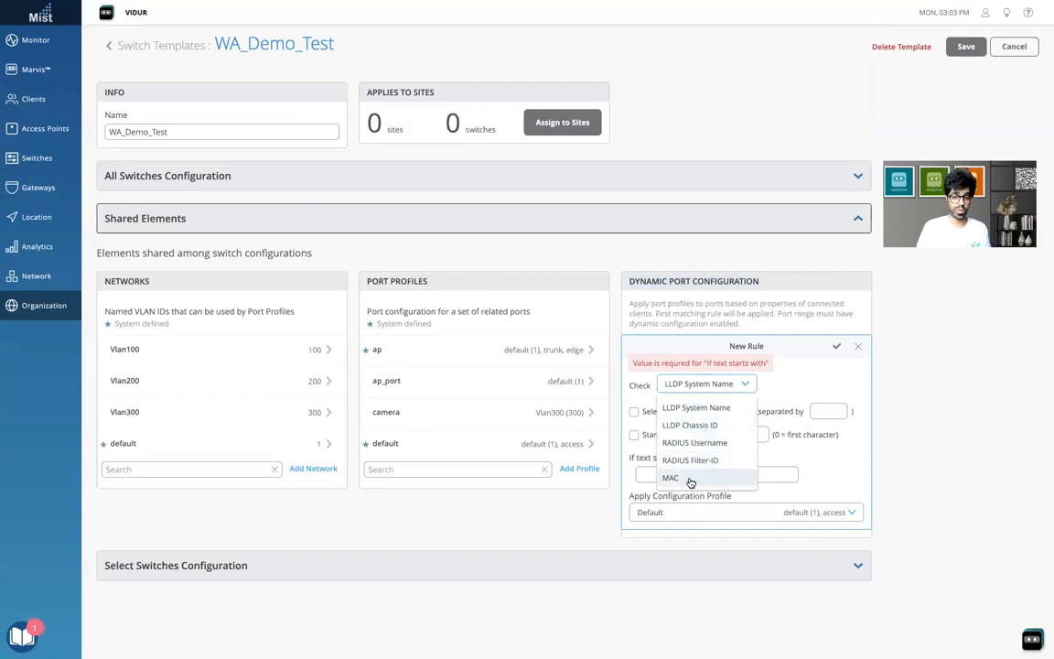
{"action": "left_click", "coordinate": [702, 407]}
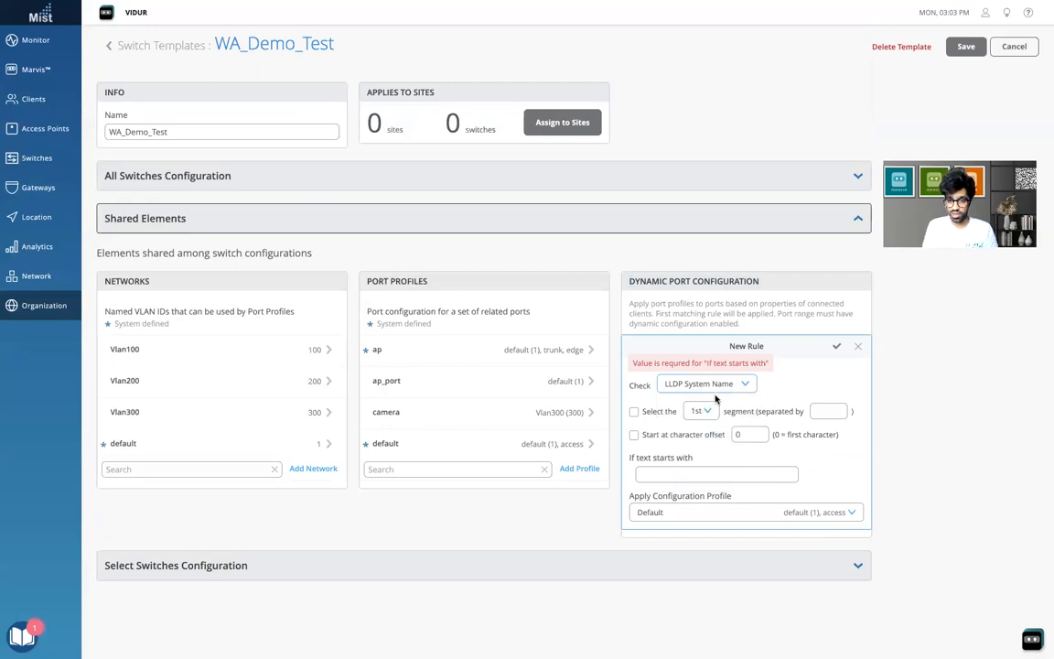
{"action": "left_click", "coordinate": [660, 473]}
{"action": "type", "text": "mistap"}
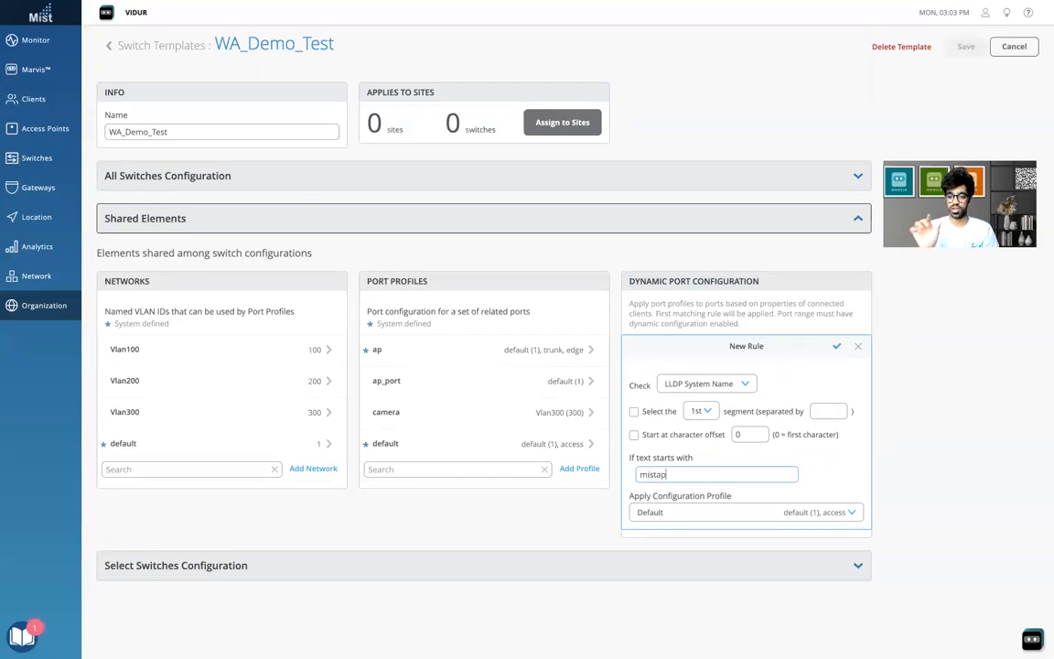
{"action": "left_click", "coordinate": [851, 513]}
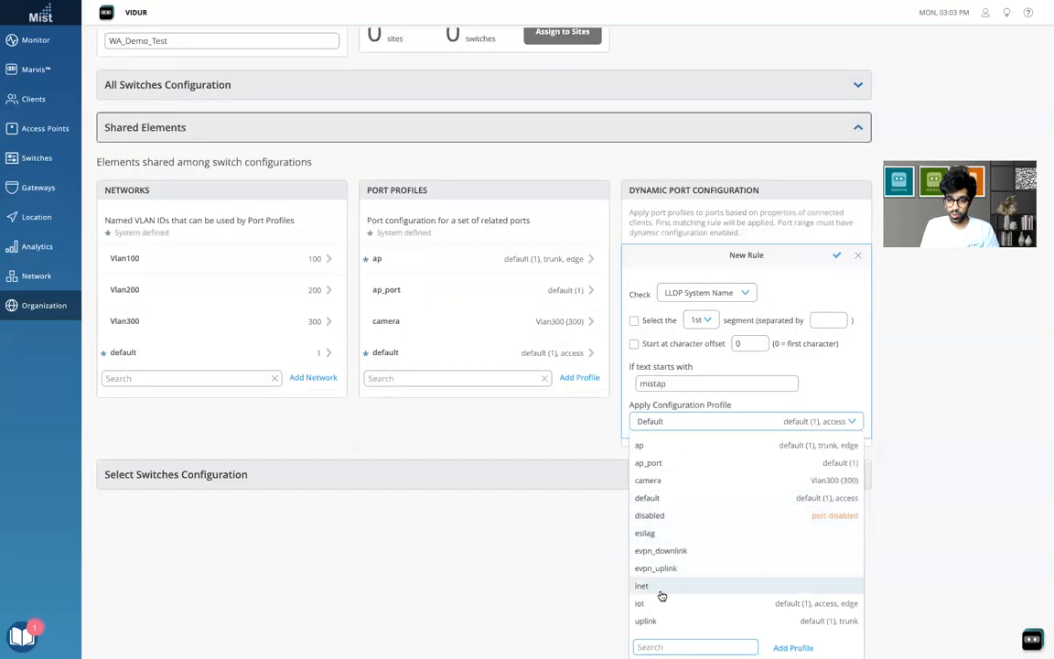
{"action": "left_click", "coordinate": [662, 463]}
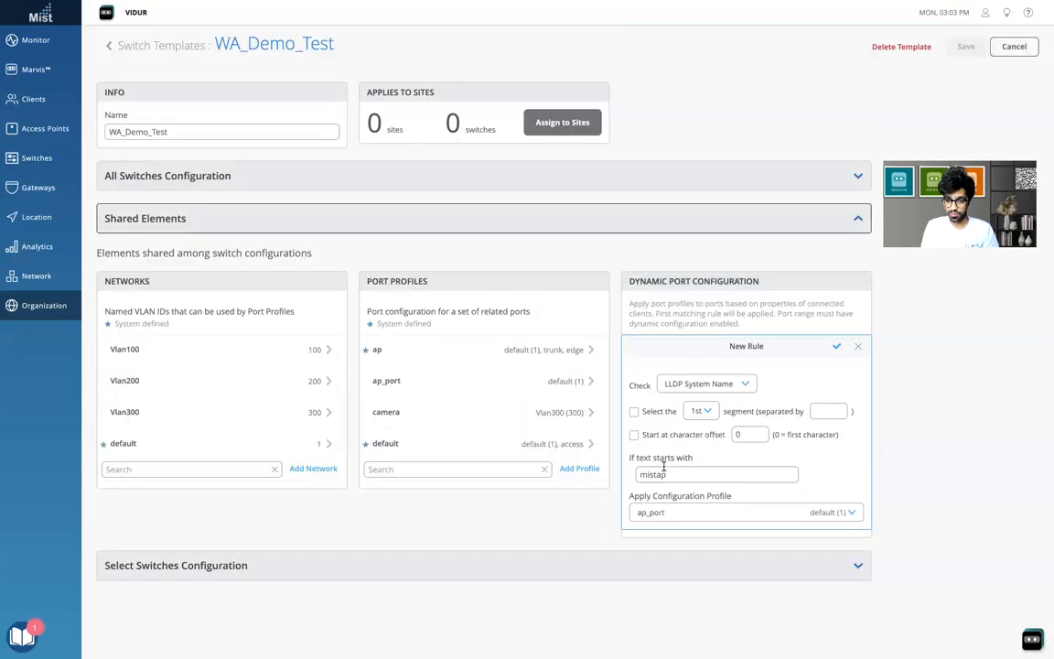
{"action": "left_click", "coordinate": [836, 346]}
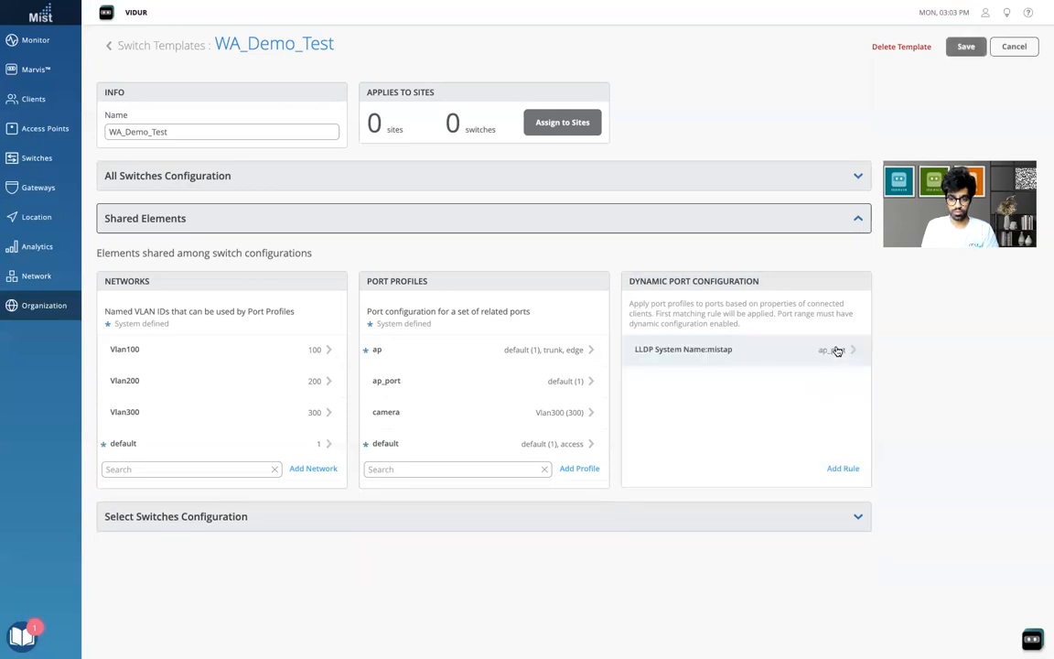
Add a second dynamic port rule that applies the camera profile when the LLDP System Name starts with zebracamera.
{"action": "left_click", "coordinate": [841, 468]}
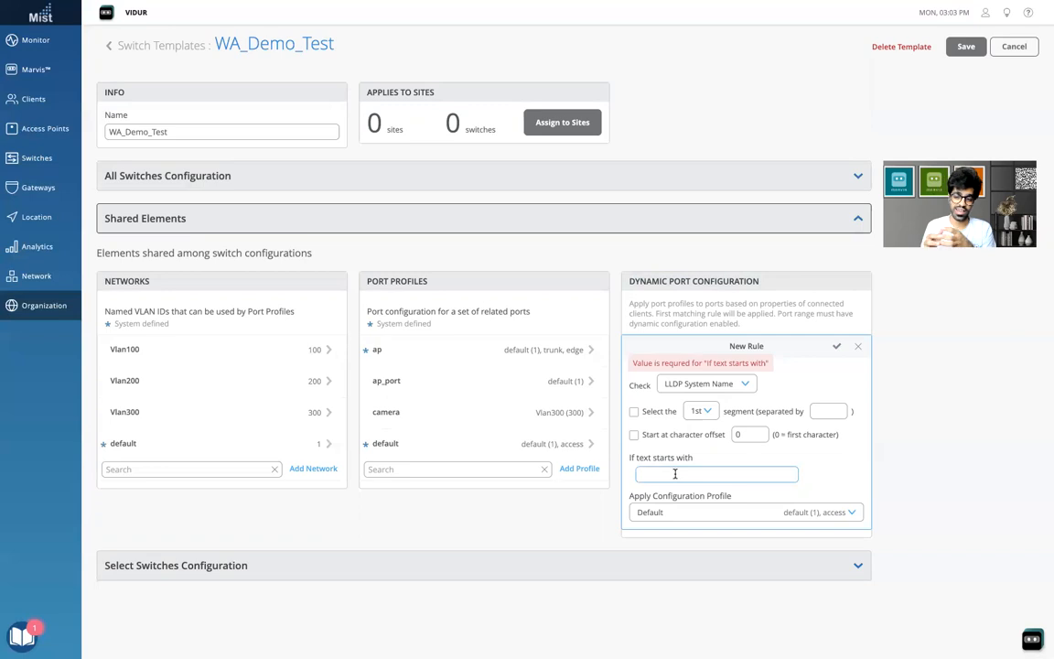
{"action": "left_click", "coordinate": [742, 385]}
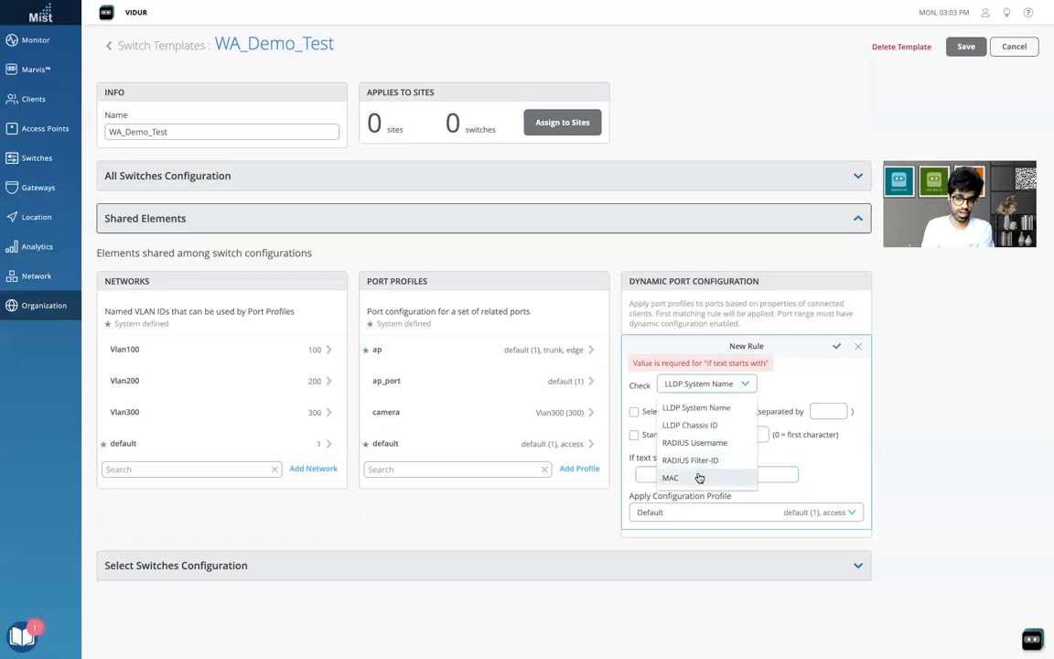
{"action": "left_click", "coordinate": [798, 385]}
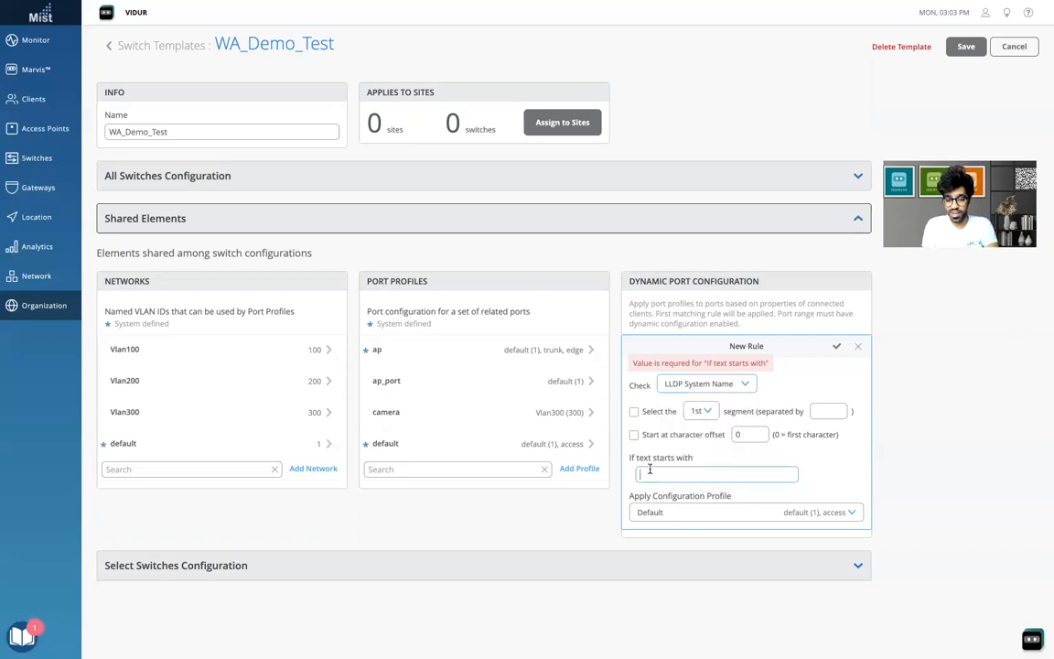
{"action": "type", "text": "zebracameras"}
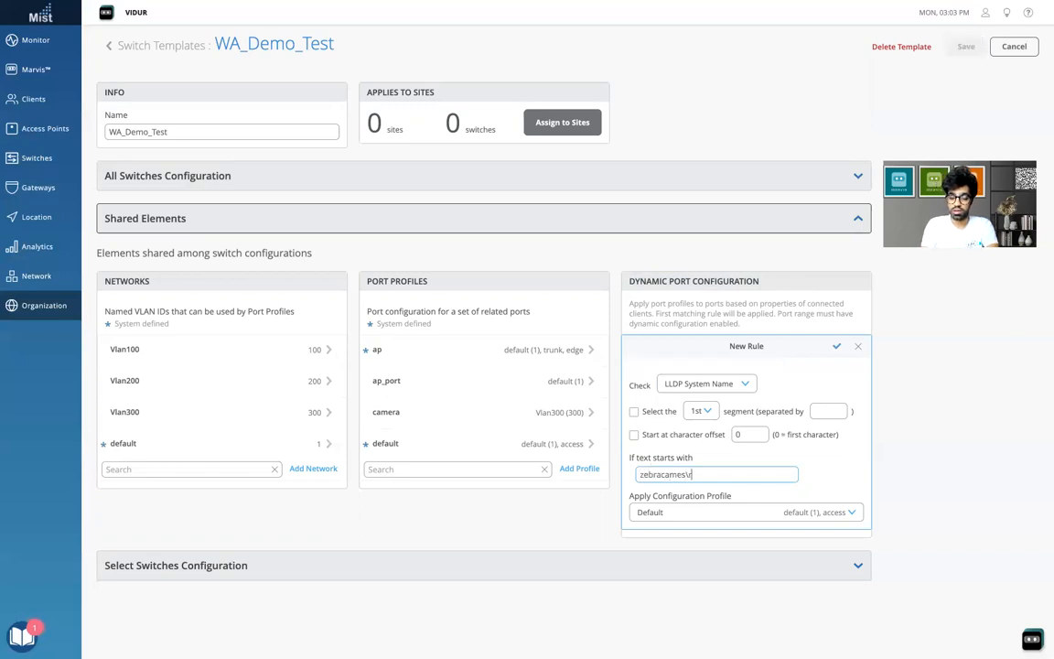
{"action": "type", "text": "era"}
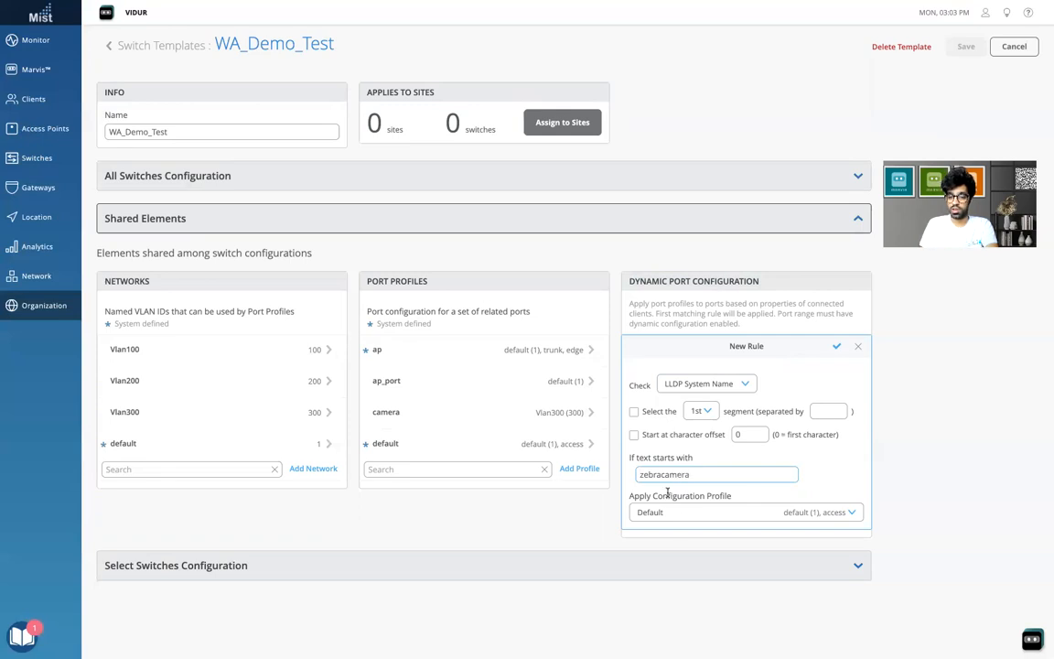
{"action": "left_click", "coordinate": [814, 512]}
{"action": "left_click", "coordinate": [682, 482]}
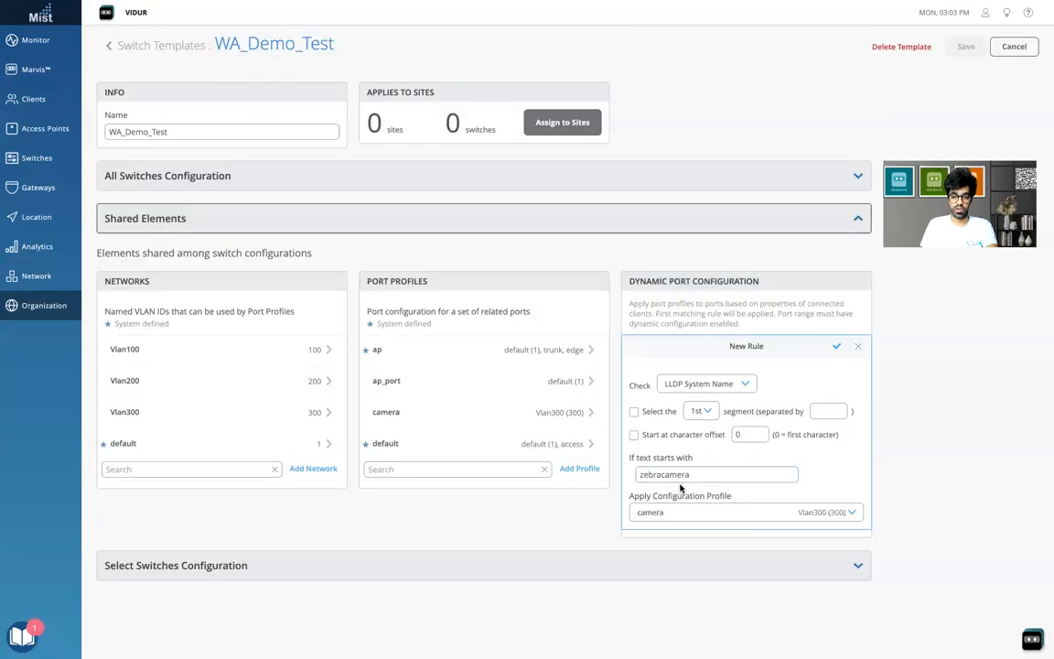
{"action": "left_click", "coordinate": [836, 347]}
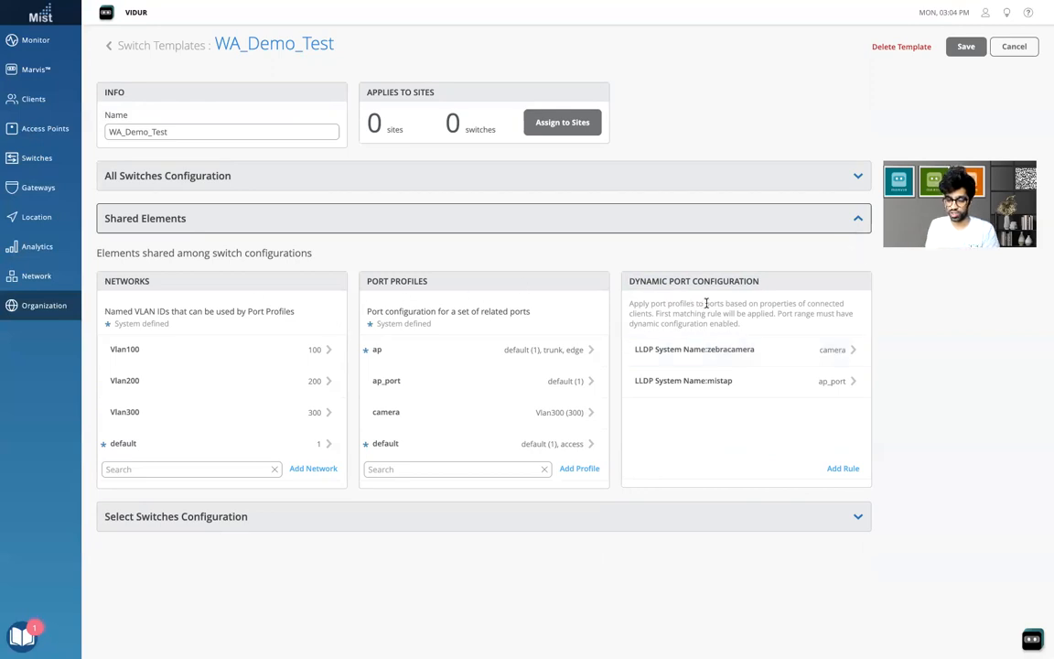
Save the WA_Demo_Test switch template and reopen it from the template list.
{"action": "left_click", "coordinate": [862, 221]}
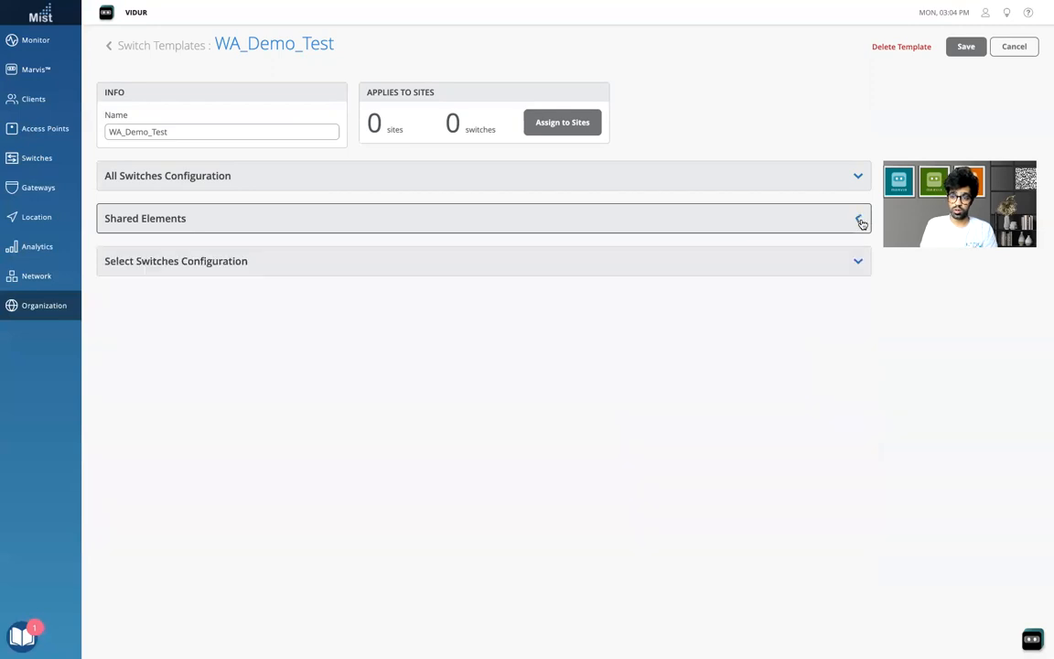
{"action": "left_click", "coordinate": [970, 48]}
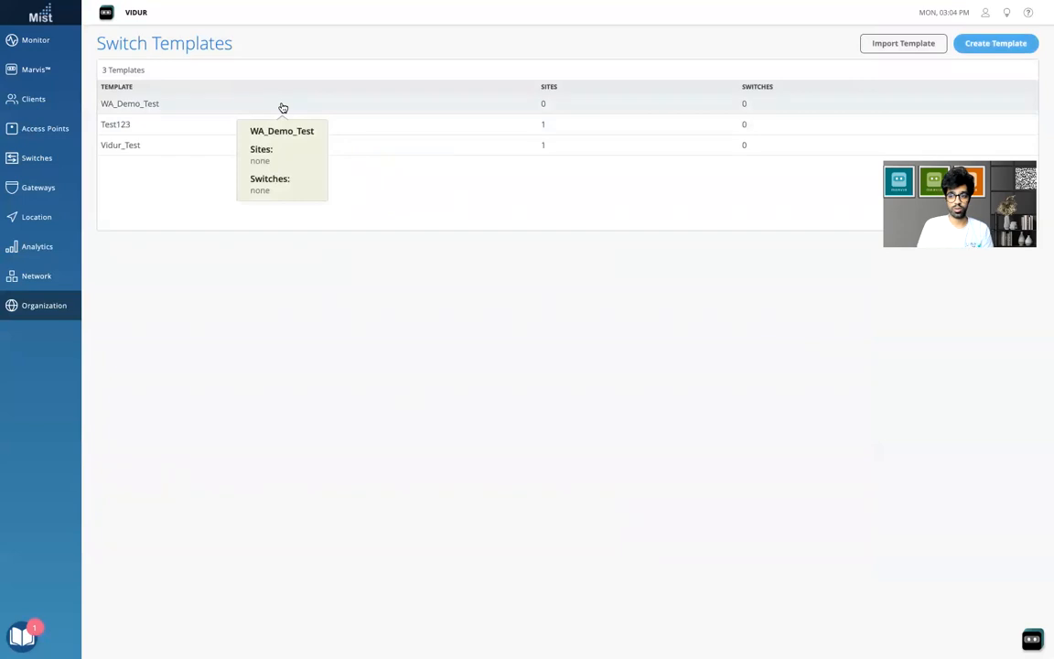
{"action": "left_click", "coordinate": [283, 108]}
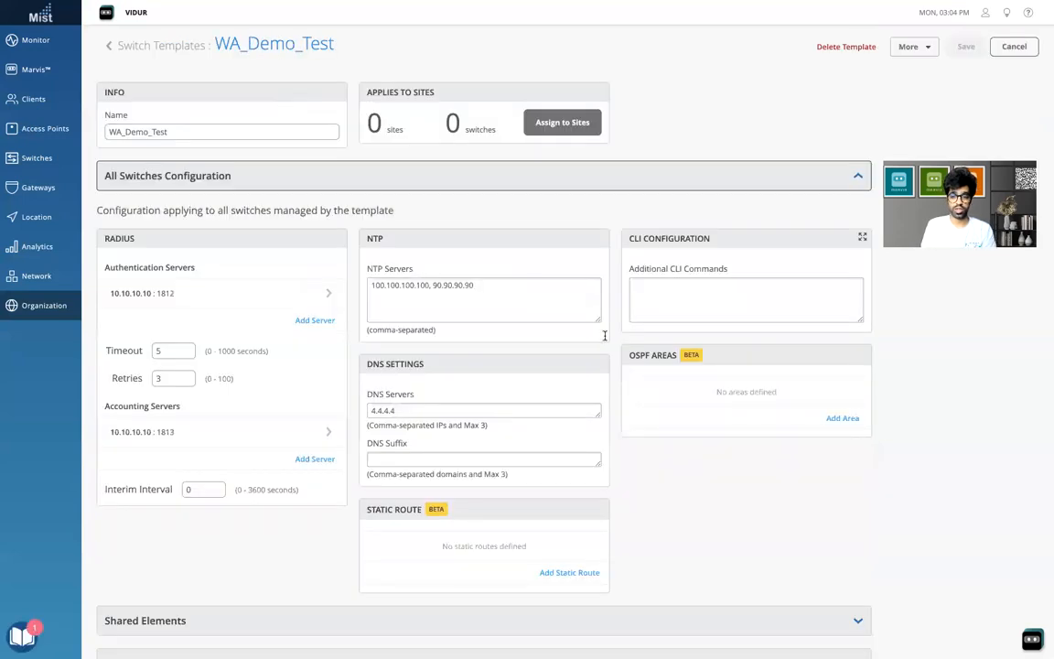
{"action": "left_click", "coordinate": [858, 174]}
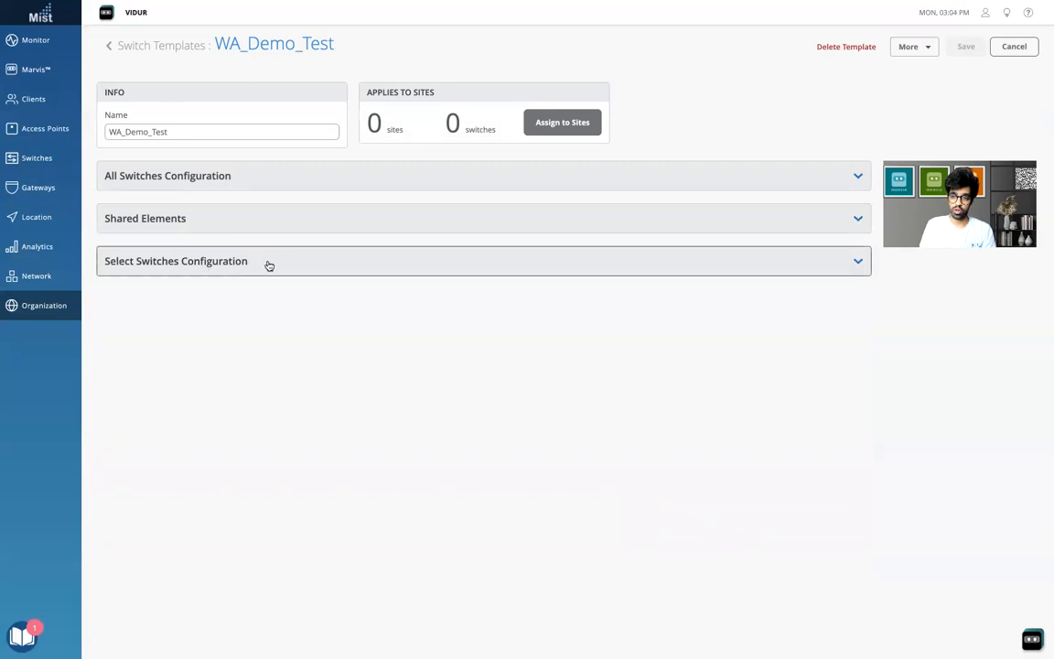
Start a new rule named access24 in the Select Switches Configuration section.
{"action": "left_click", "coordinate": [857, 261]}
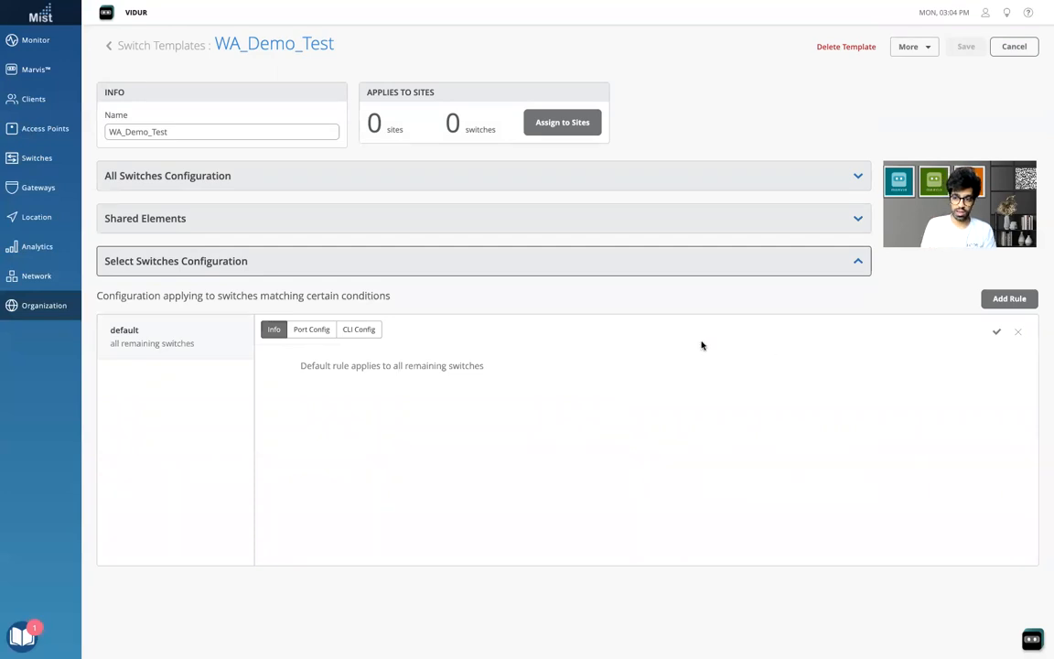
{"action": "left_click", "coordinate": [1006, 299]}
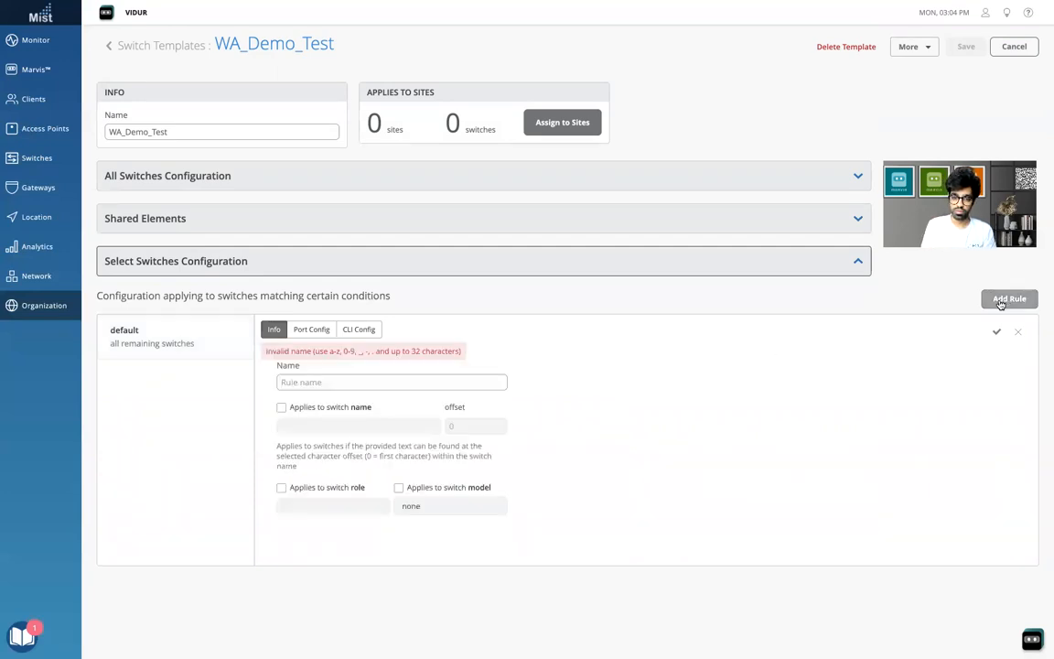
{"action": "left_click", "coordinate": [336, 384]}
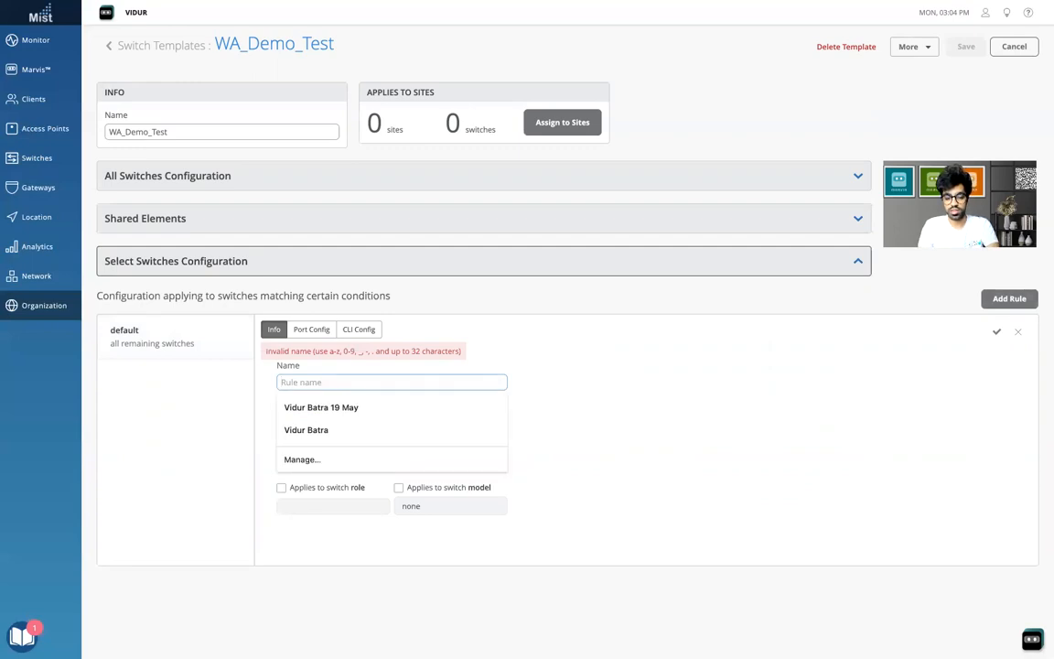
{"action": "type", "text": "access24"}
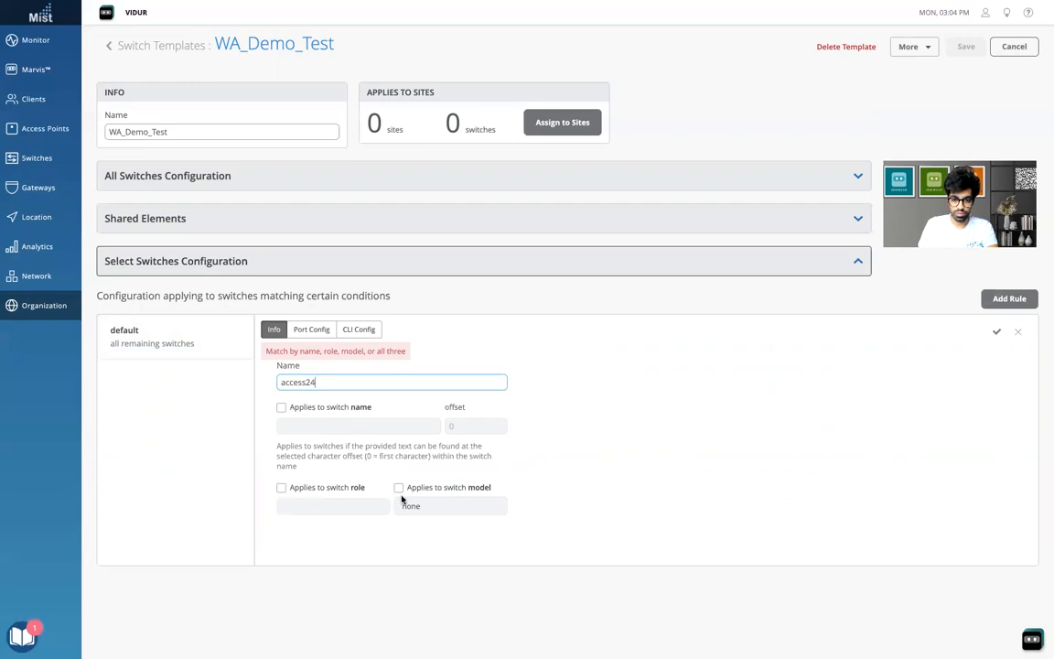
{"action": "left_click", "coordinate": [281, 488]}
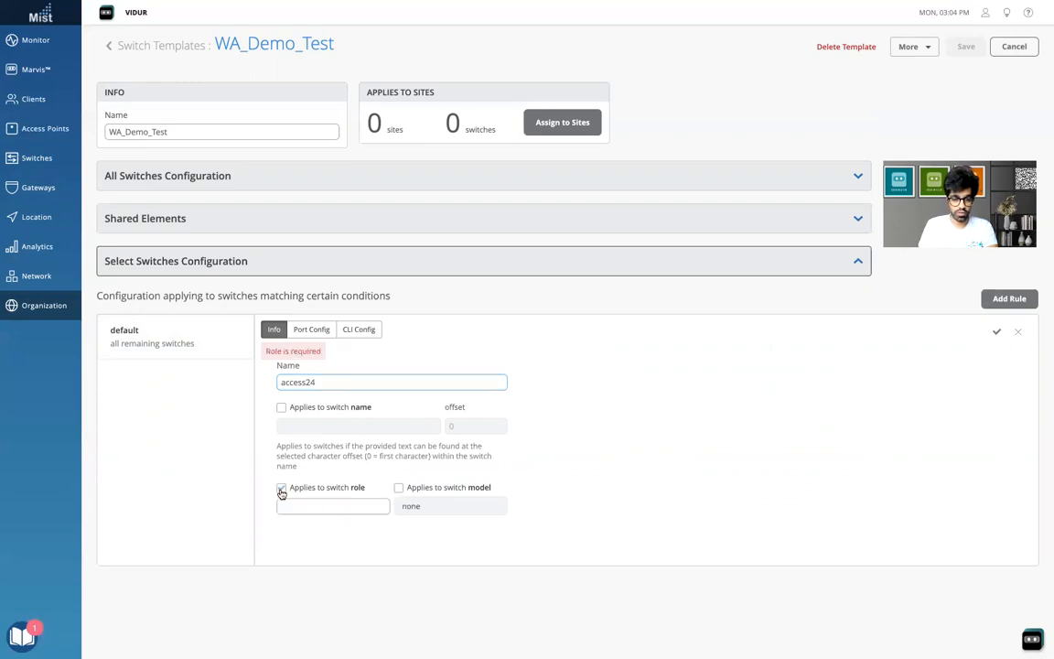
{"action": "left_click", "coordinate": [306, 507]}
{"action": "type", "text": "access"}
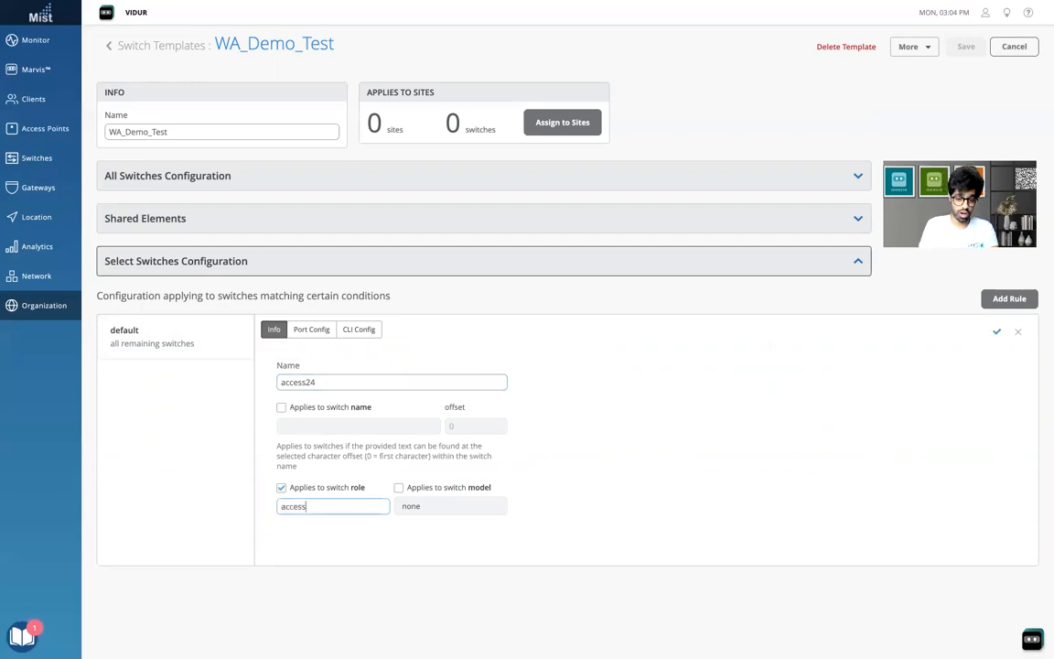
{"action": "left_click", "coordinate": [281, 487]}
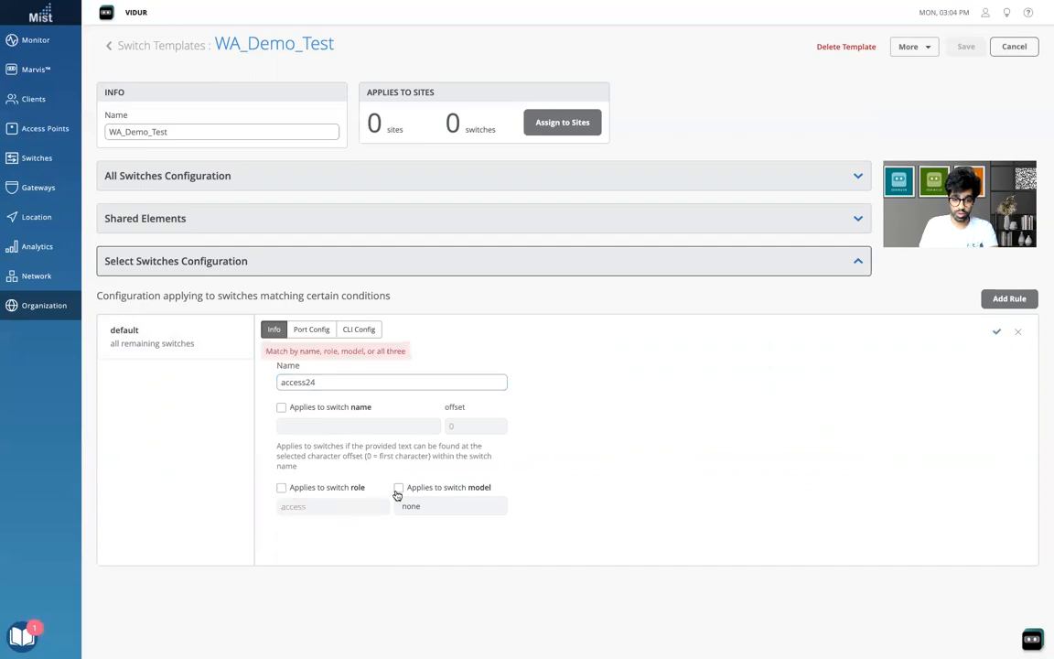
Make the access24 rule apply to switch model EX2300* and save the rule.
{"action": "left_click", "coordinate": [398, 487]}
{"action": "left_click", "coordinate": [426, 508]}
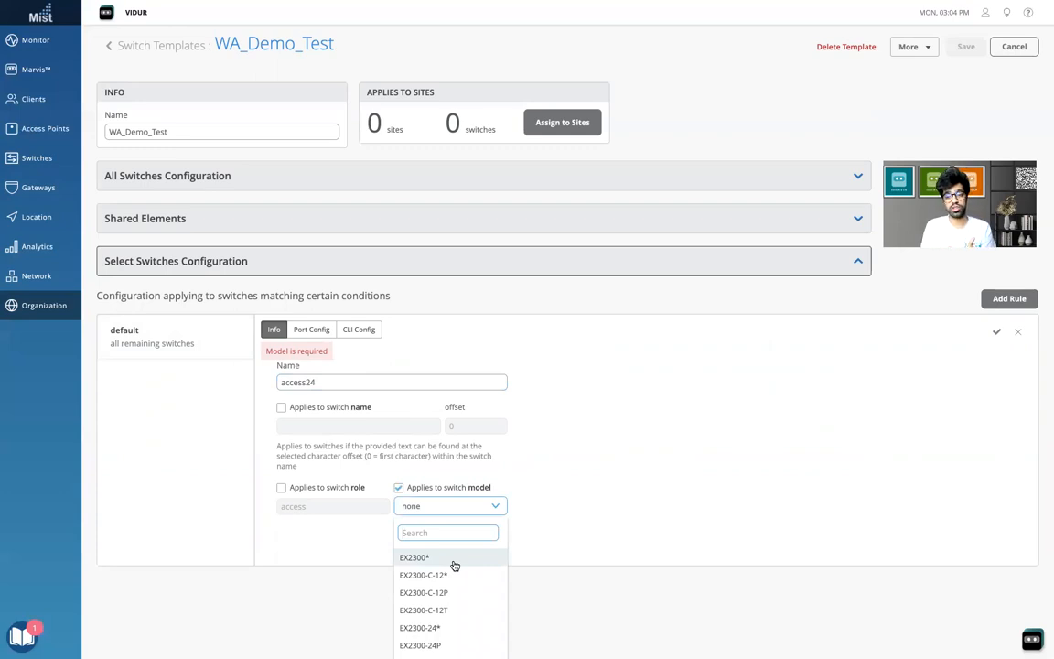
{"action": "left_click", "coordinate": [454, 560]}
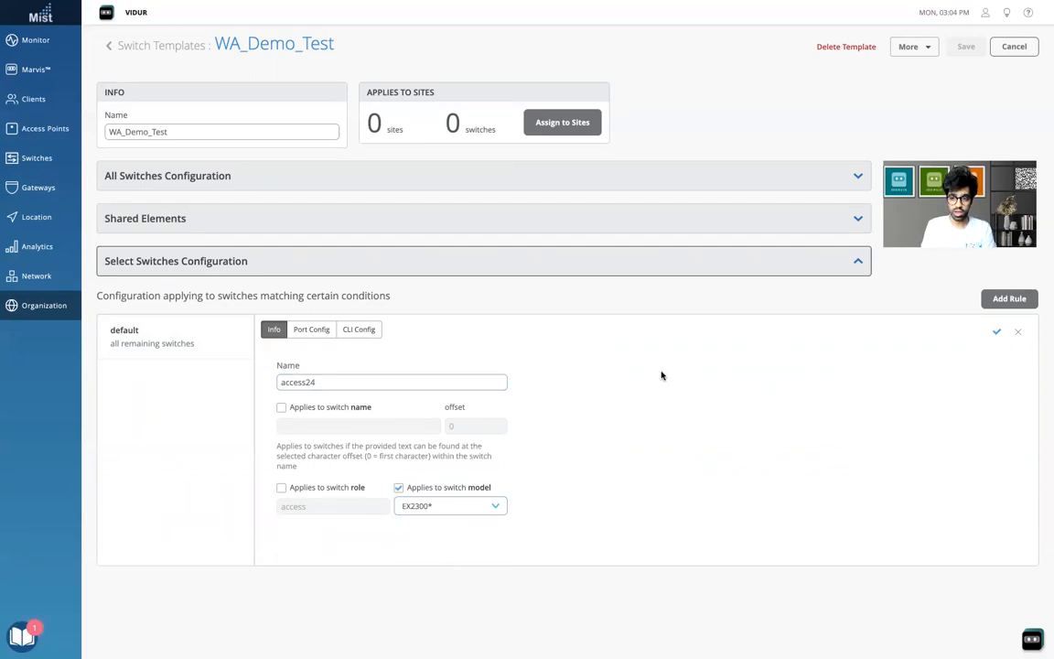
{"action": "left_click", "coordinate": [997, 332]}
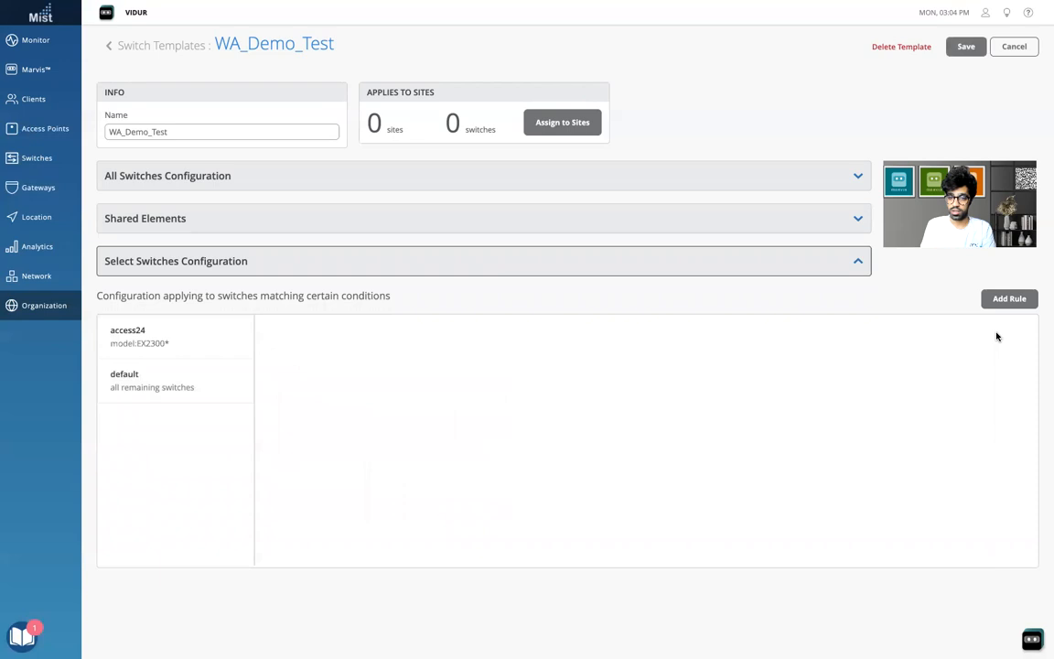
Start a new port range in the access24 rule's port configuration with port IDs ge-0/0/1-6.
{"action": "left_click", "coordinate": [190, 345]}
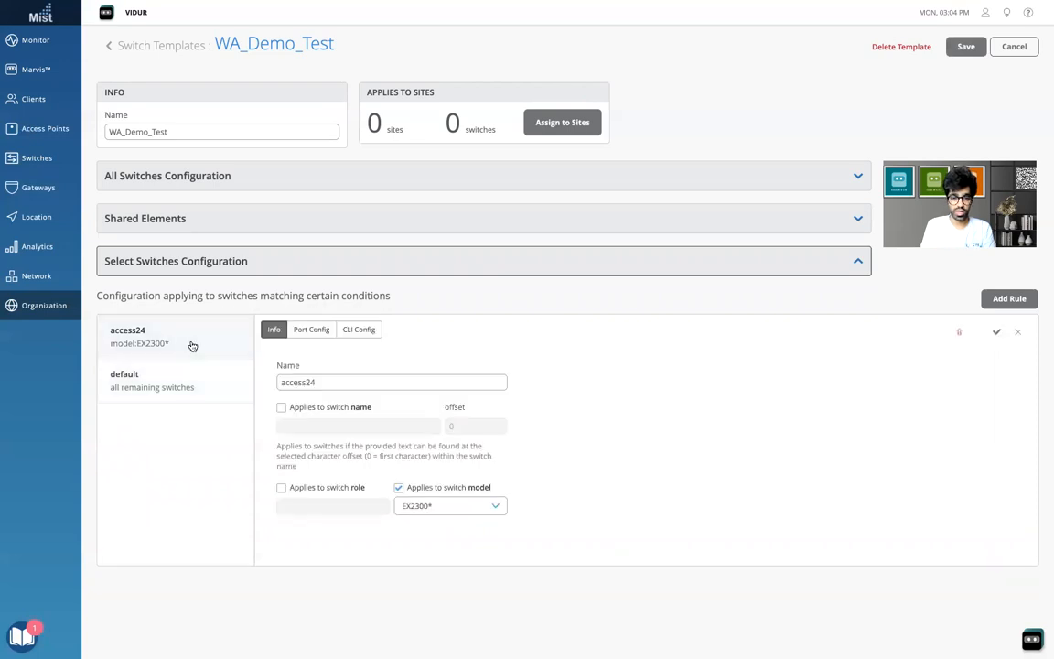
{"action": "left_click", "coordinate": [308, 335]}
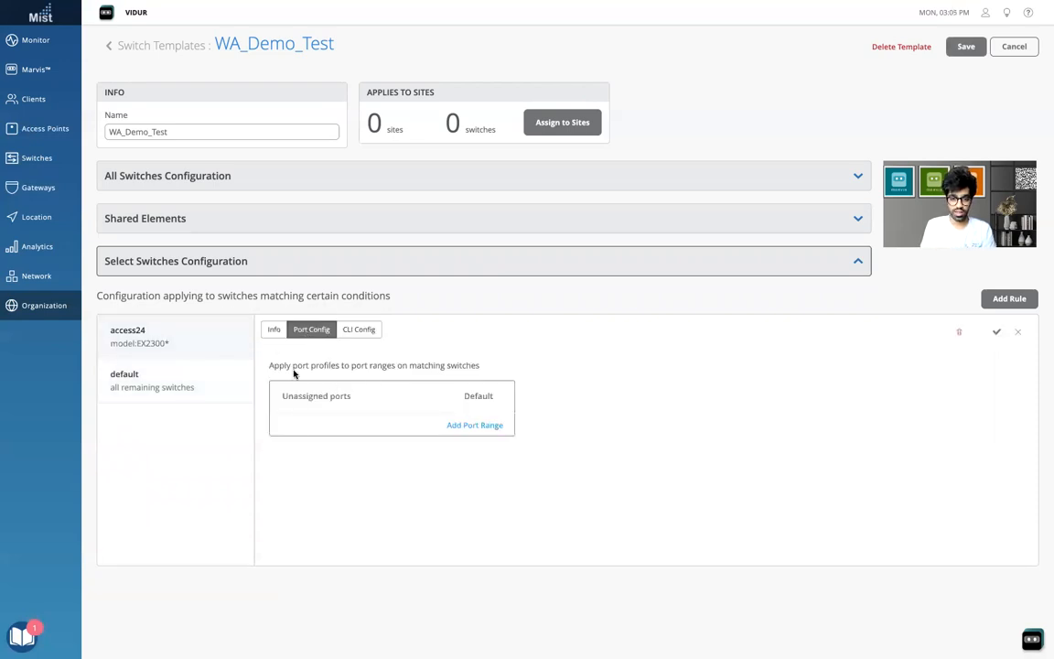
{"action": "left_click_drag", "start_coordinate": [268, 365], "coordinate": [484, 365]}
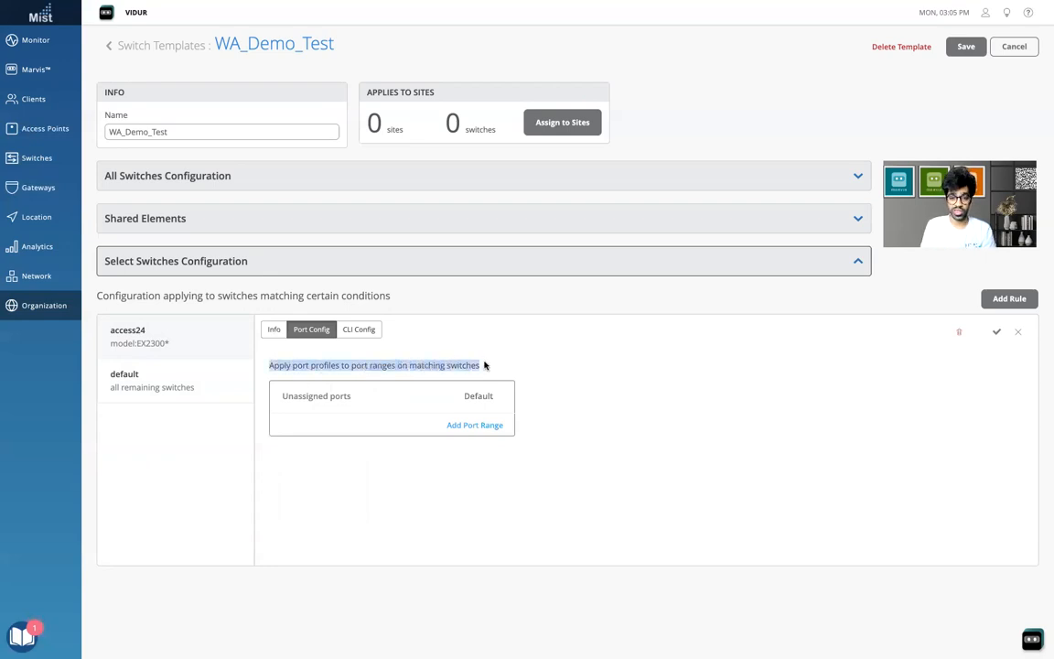
{"action": "left_click", "coordinate": [482, 426]}
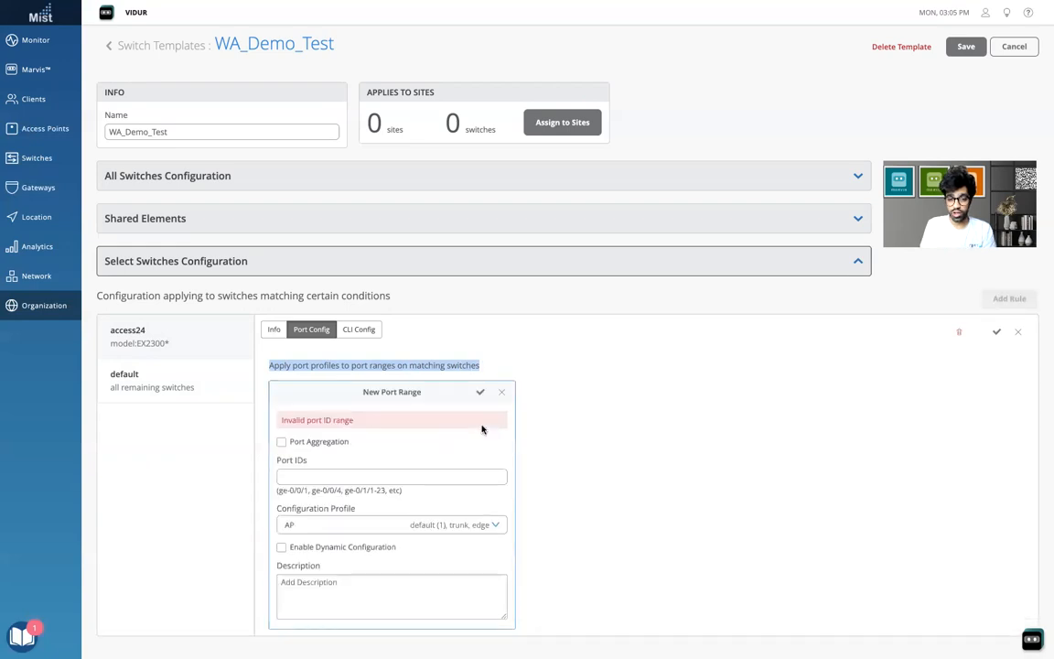
{"action": "left_click", "coordinate": [333, 475]}
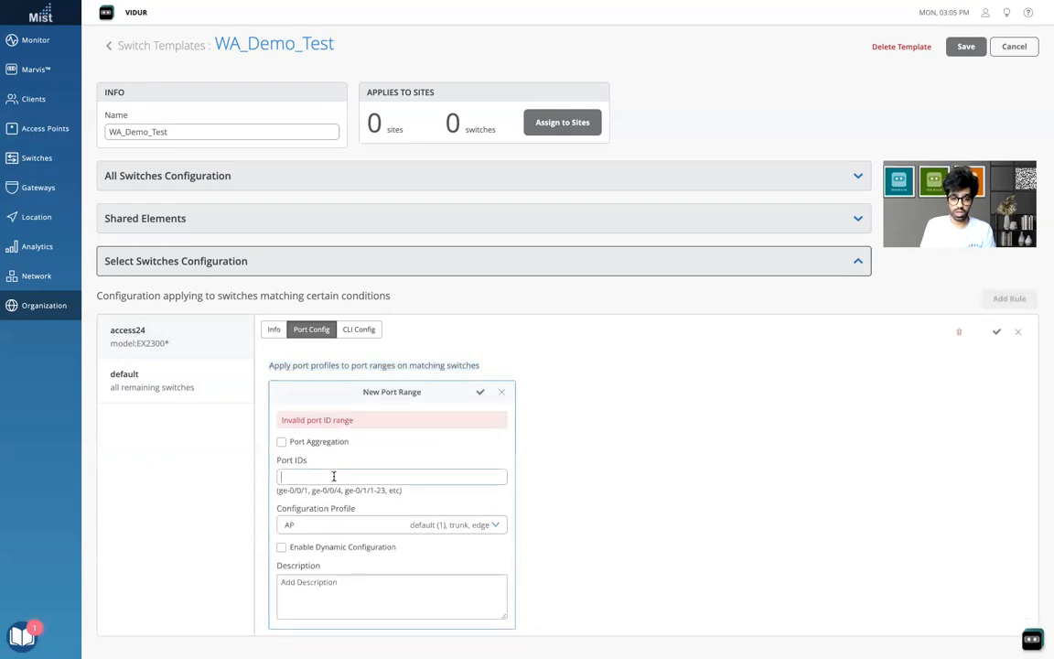
{"action": "type", "text": "ge-0/0/1-"}
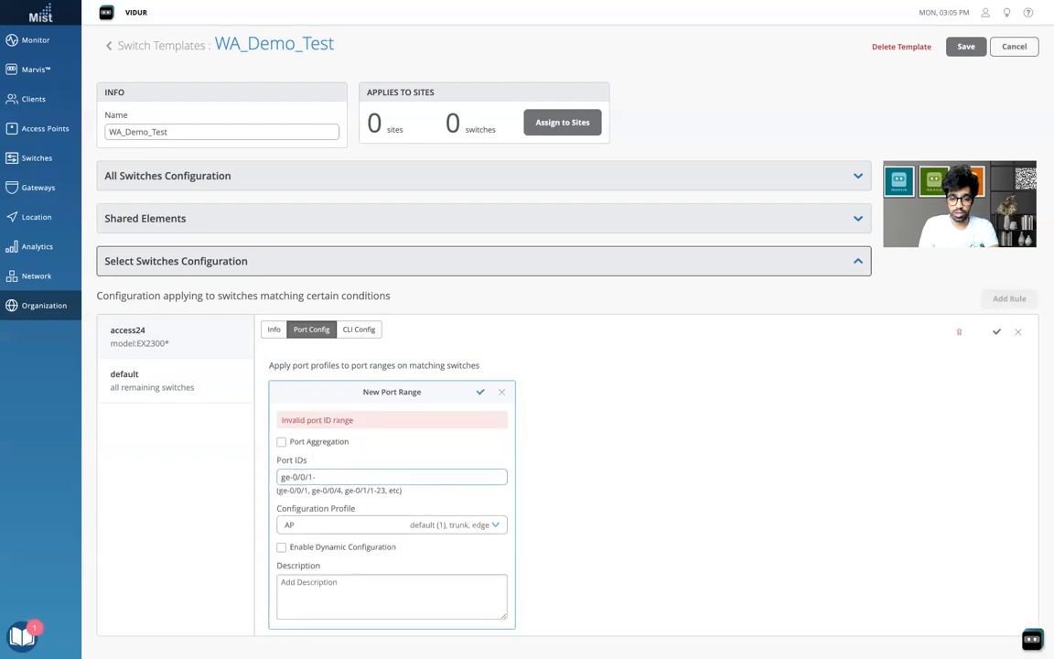
{"action": "type", "text": "6"}
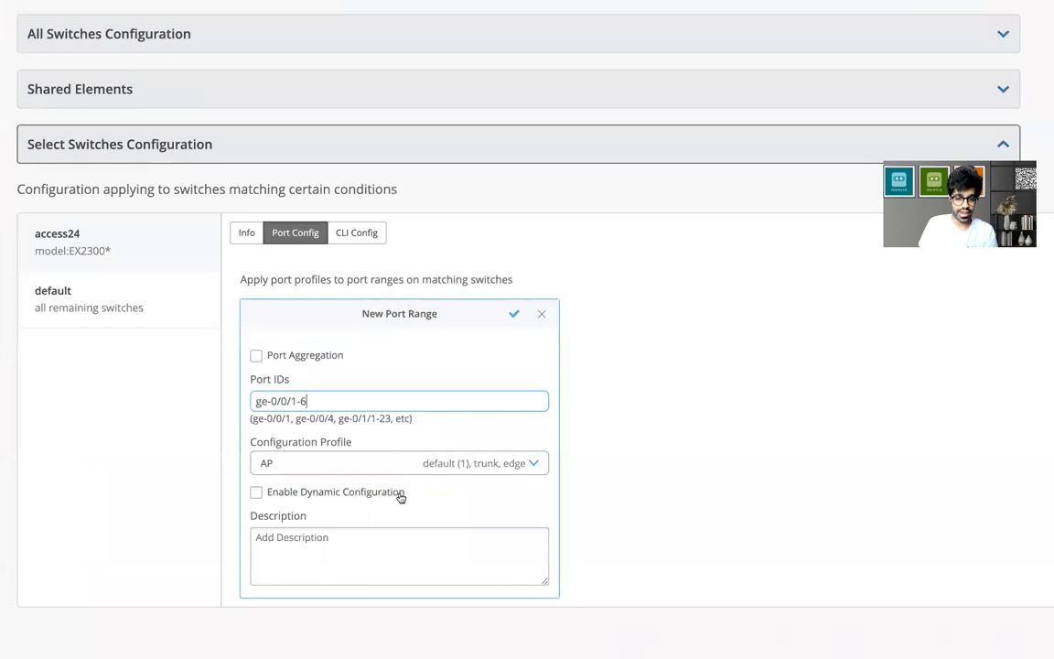
Enable dynamic configuration for ports ge-0/0/1-6, set their configuration profile to disabled and save the port range.
{"action": "left_click", "coordinate": [257, 493]}
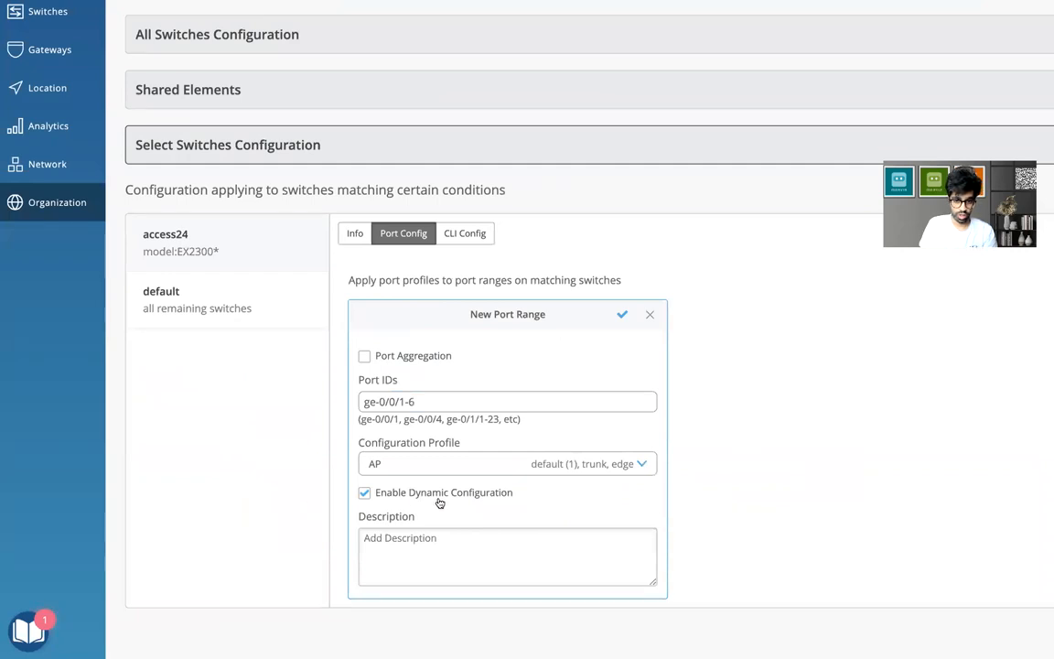
{"action": "left_click", "coordinate": [638, 469]}
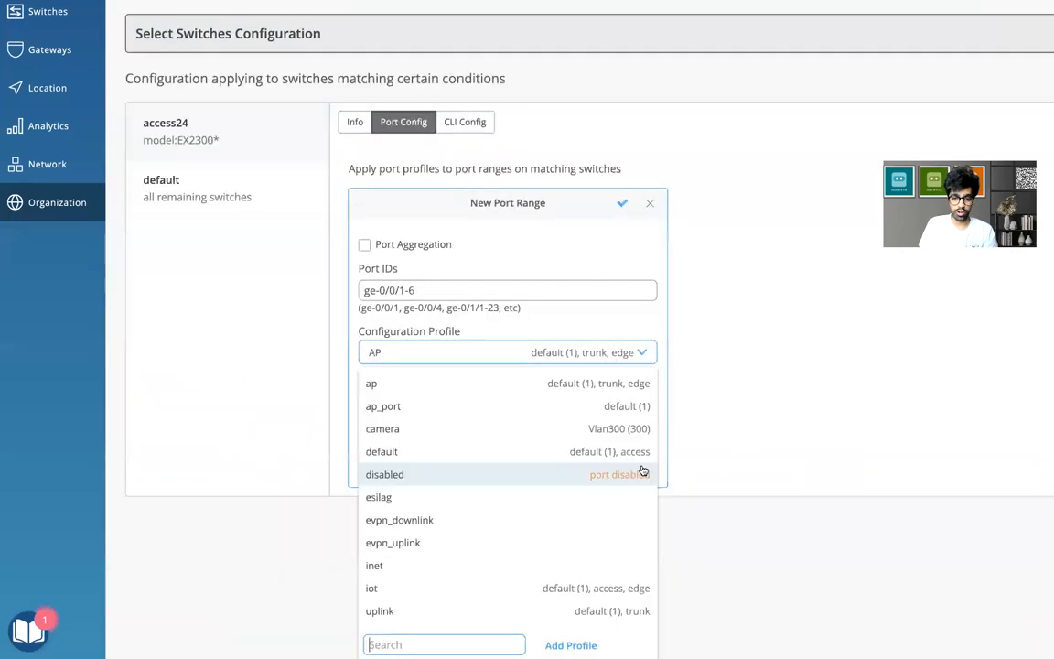
{"action": "left_click", "coordinate": [426, 475]}
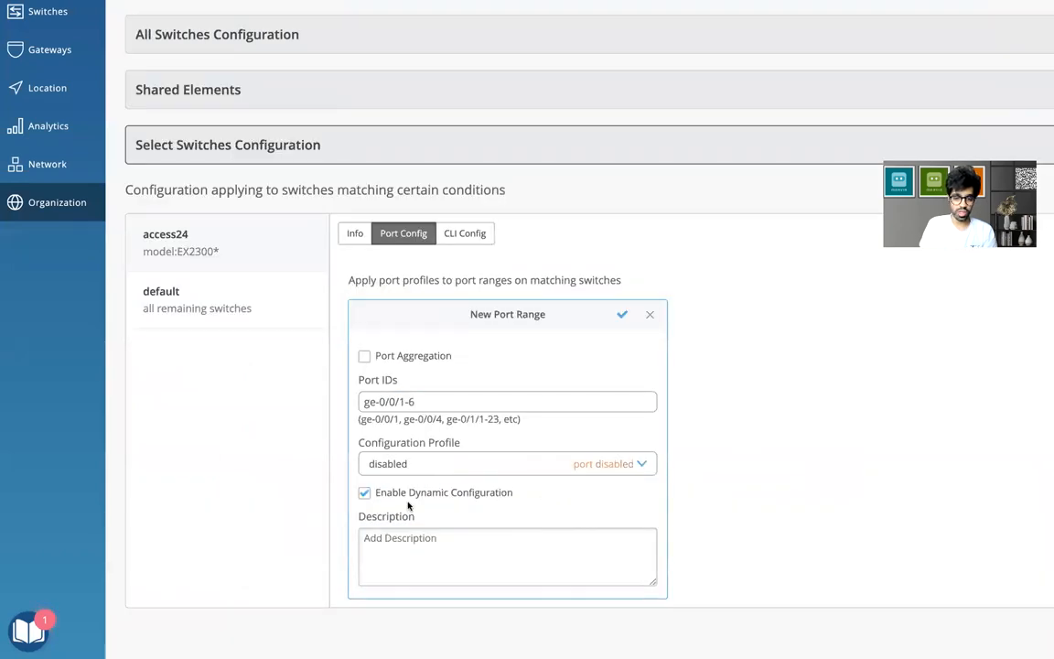
{"action": "left_click_drag", "start_coordinate": [517, 501], "coordinate": [416, 494]}
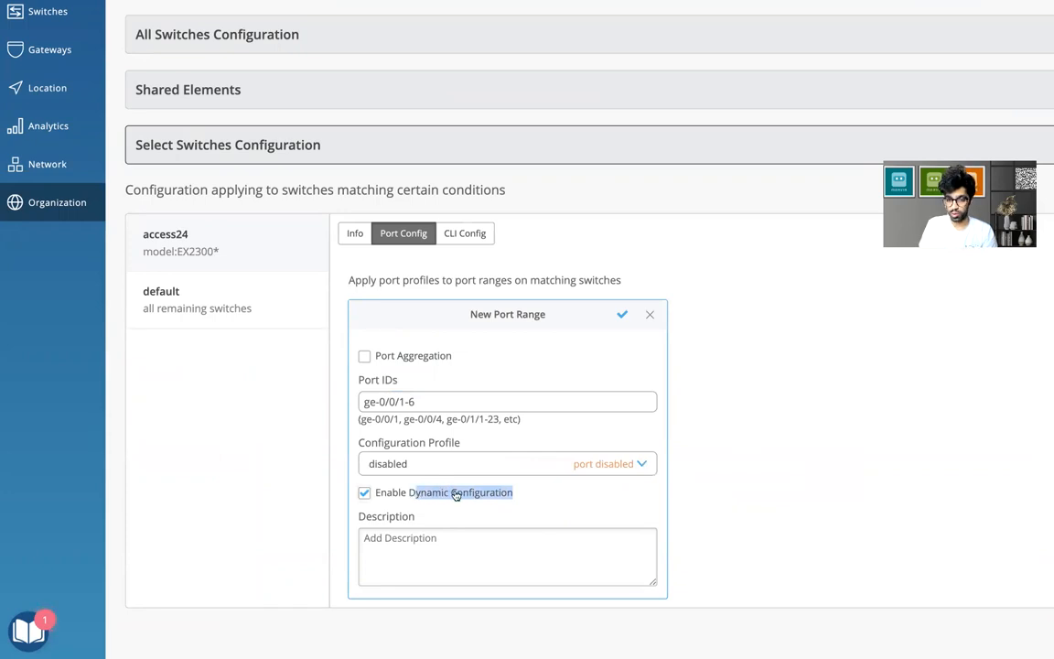
{"action": "left_click", "coordinate": [622, 315]}
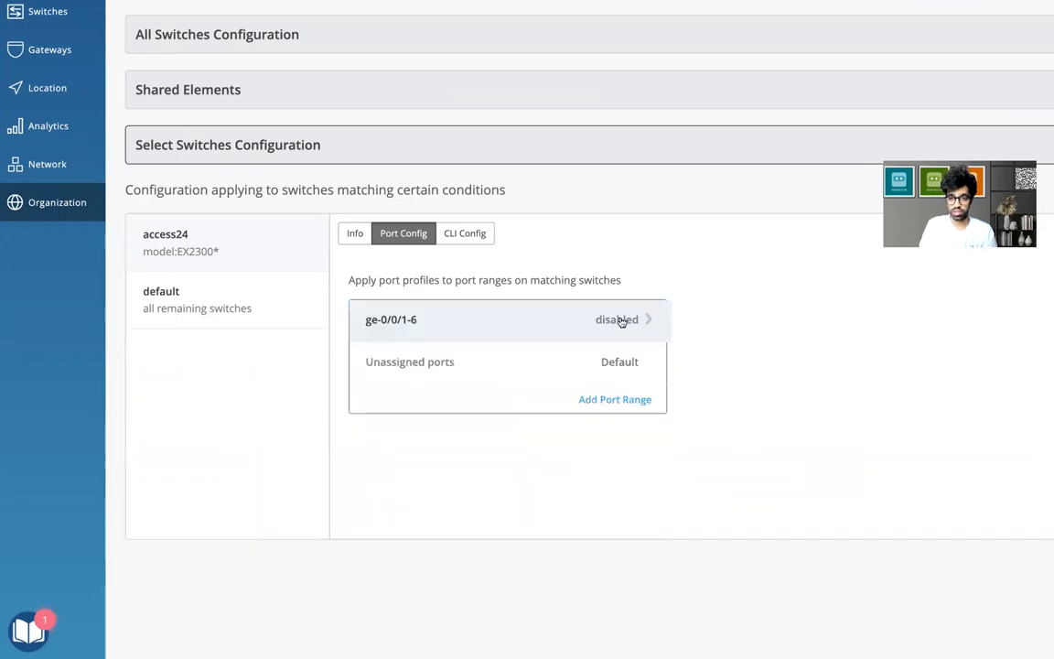
Start a second port range with port IDs ge-0/0/7-23 and enable dynamic configuration for it.
{"action": "left_click", "coordinate": [608, 401]}
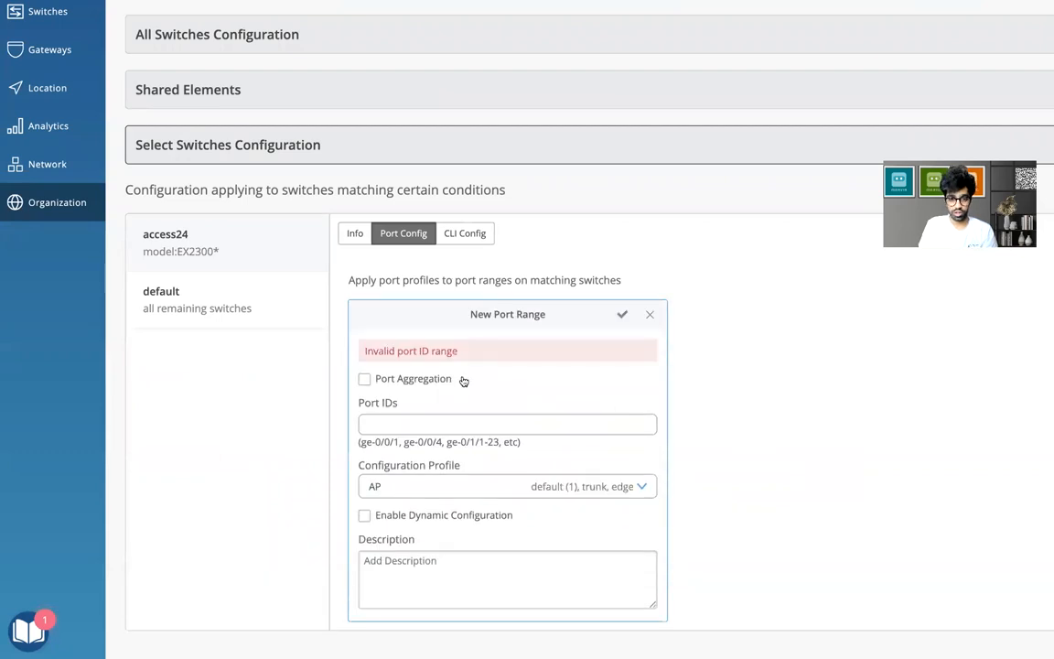
{"action": "left_click", "coordinate": [416, 422]}
{"action": "type", "text": "g"}
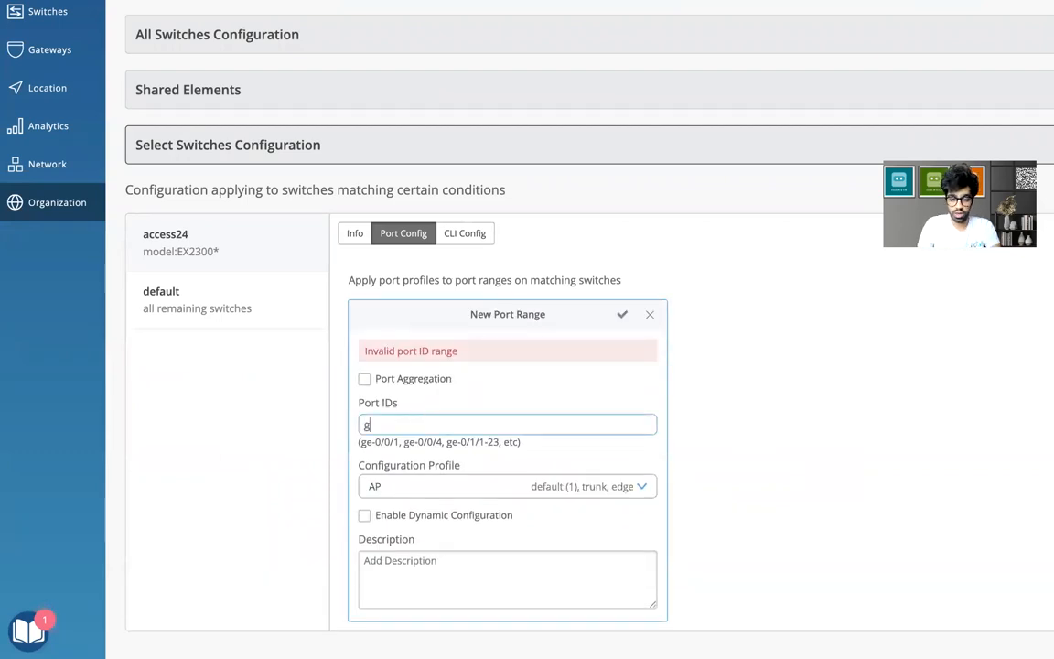
{"action": "type", "text": "e-0/0/7-23"}
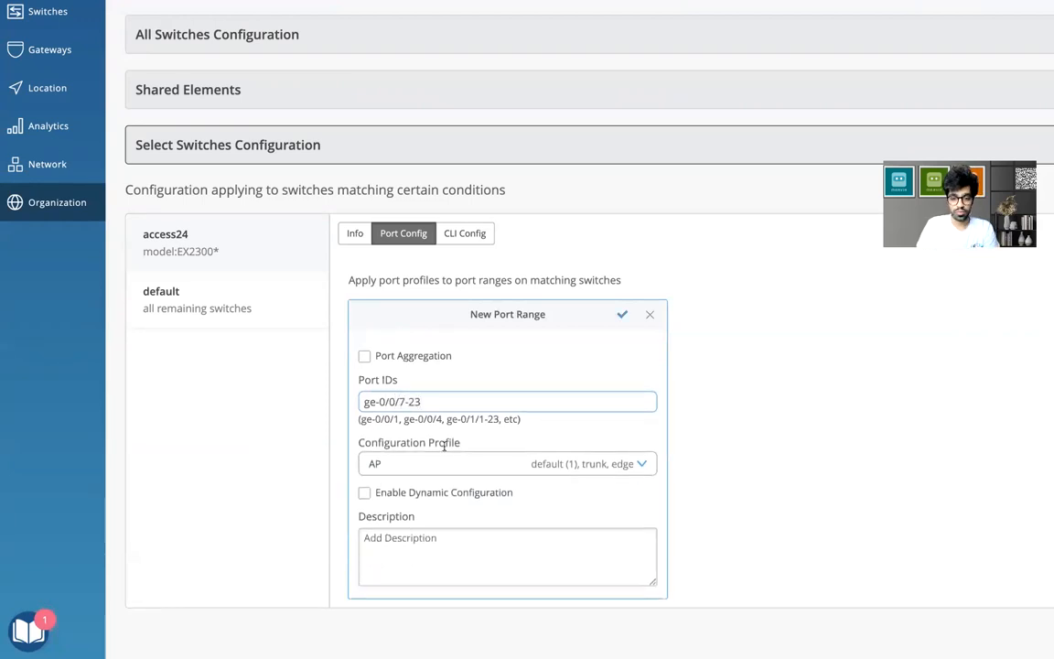
{"action": "left_click", "coordinate": [364, 495]}
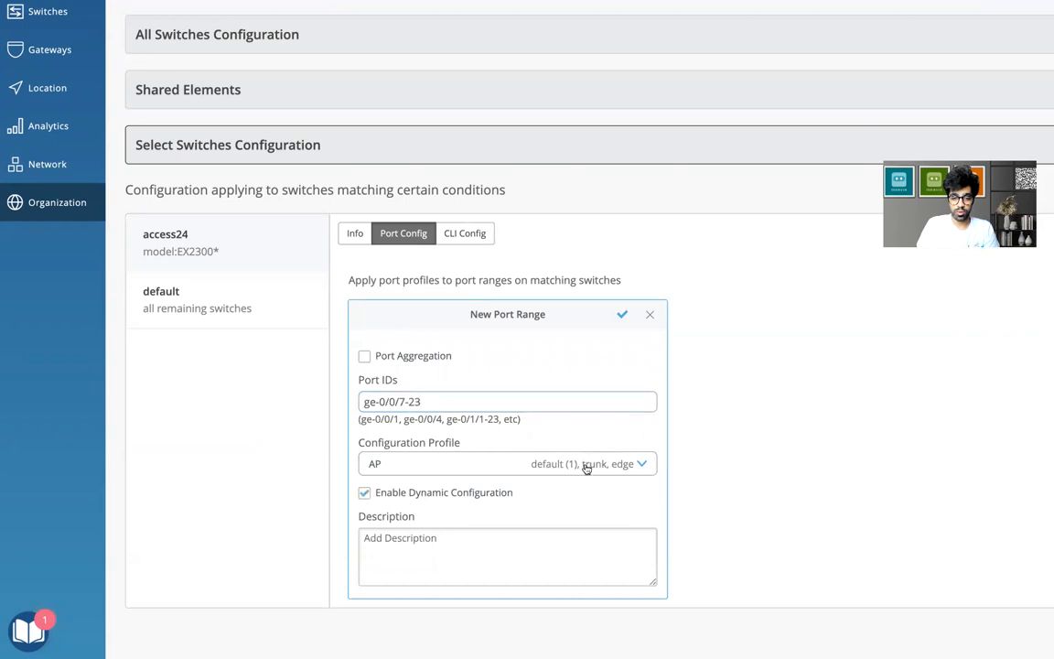
Set the configuration profile of ports ge-0/0/7-23 to ap_port and save the port range.
{"action": "left_click", "coordinate": [641, 464]}
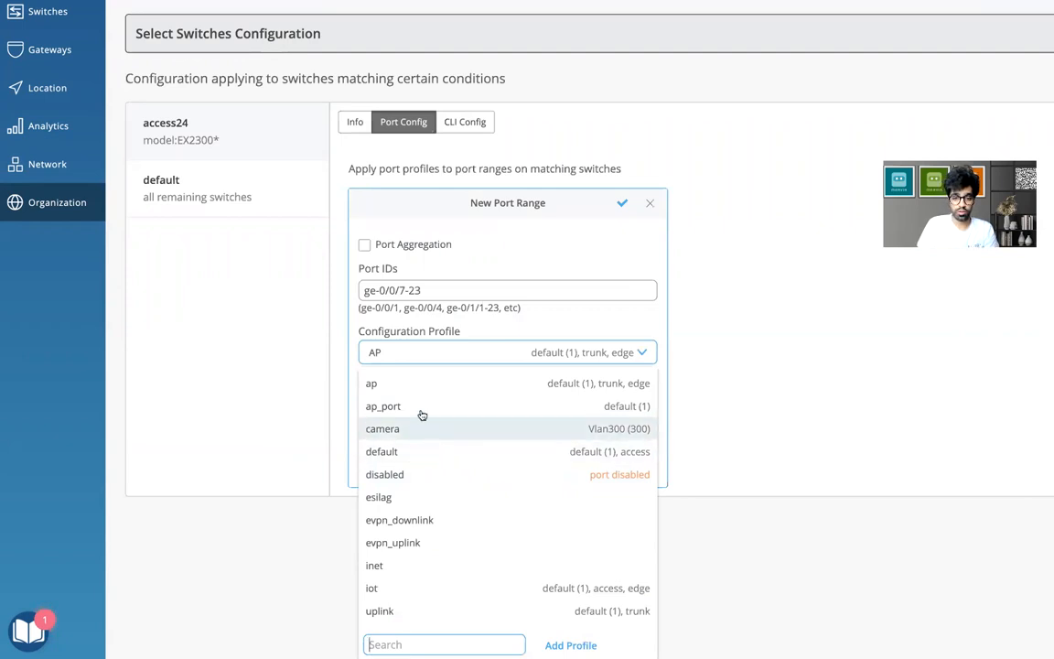
{"action": "left_click", "coordinate": [412, 455]}
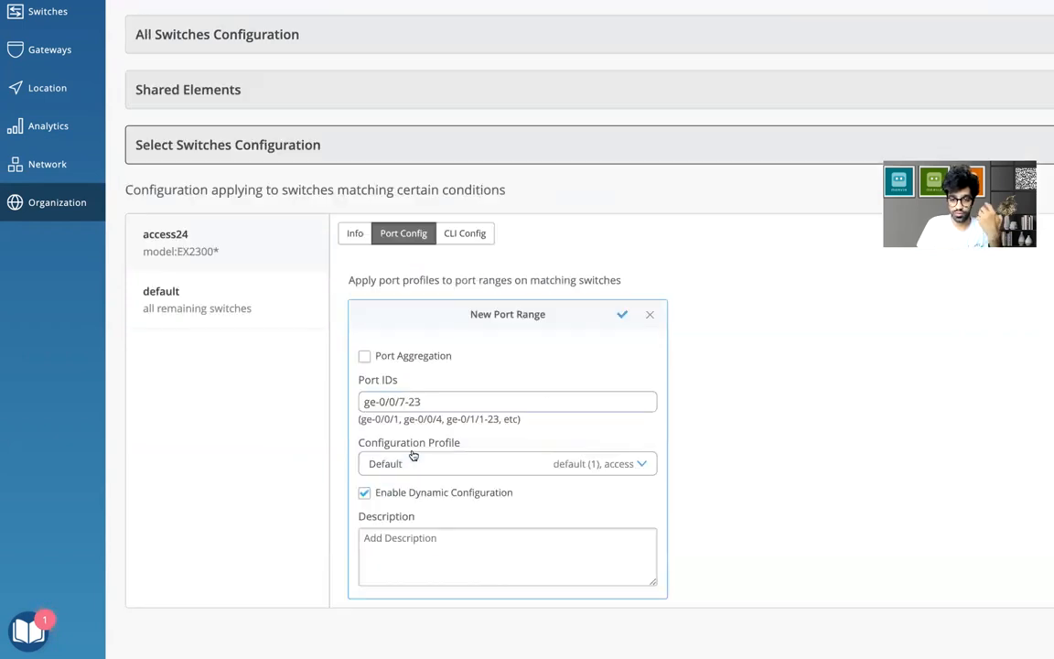
{"action": "left_click", "coordinate": [645, 467]}
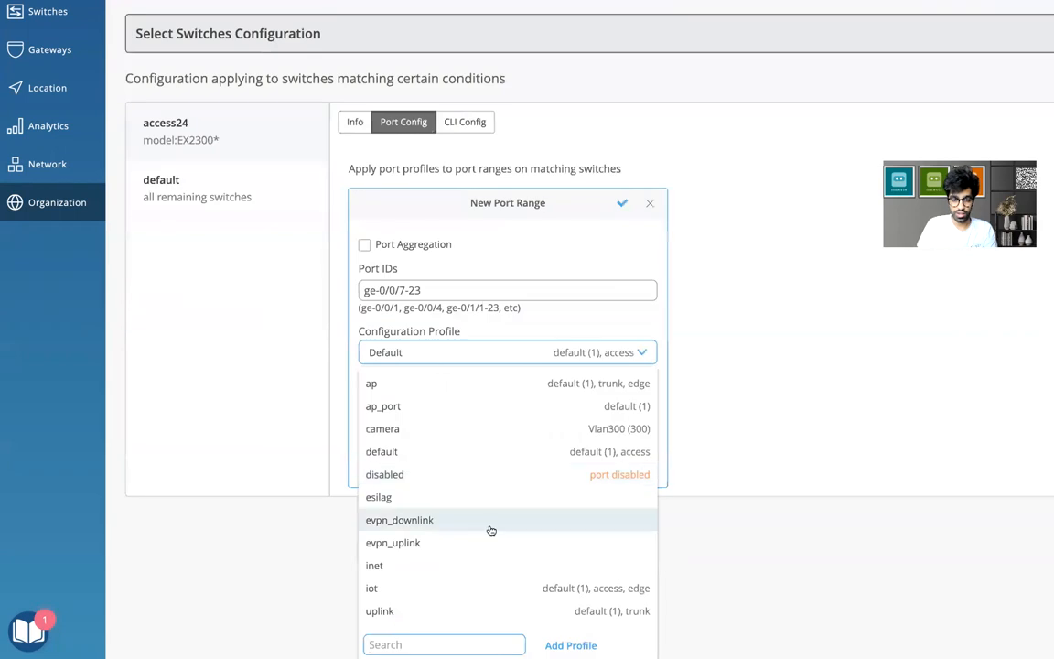
{"action": "left_click", "coordinate": [417, 412]}
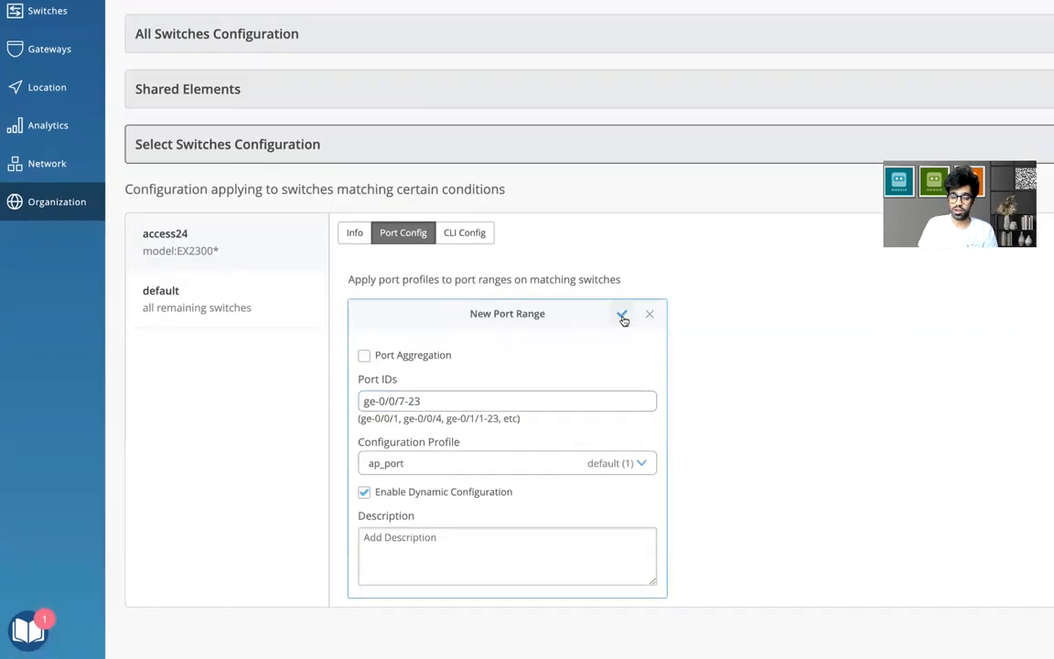
{"action": "left_click", "coordinate": [622, 313]}
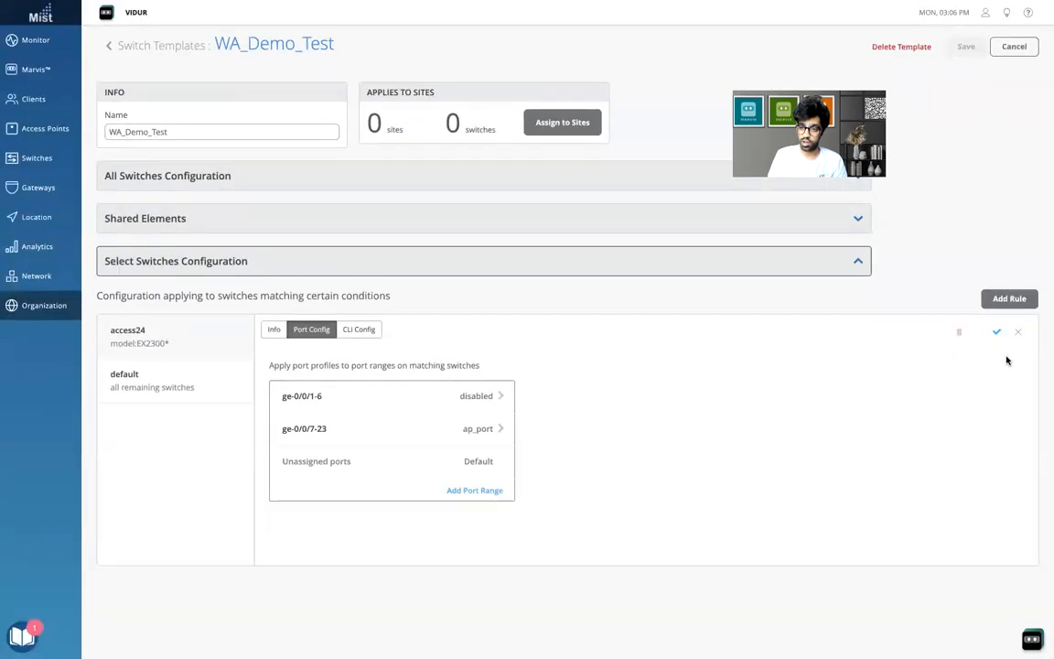
Confirm the access24 rule's port configuration and save the WA_Demo_Test template.
{"action": "left_click", "coordinate": [997, 333]}
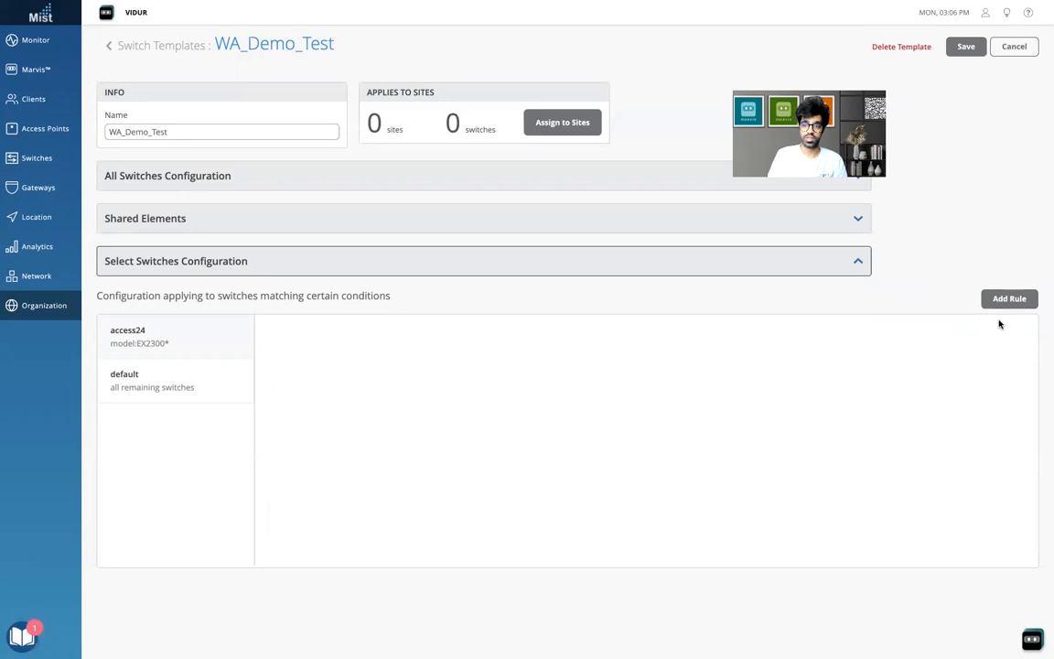
{"action": "left_click", "coordinate": [965, 49]}
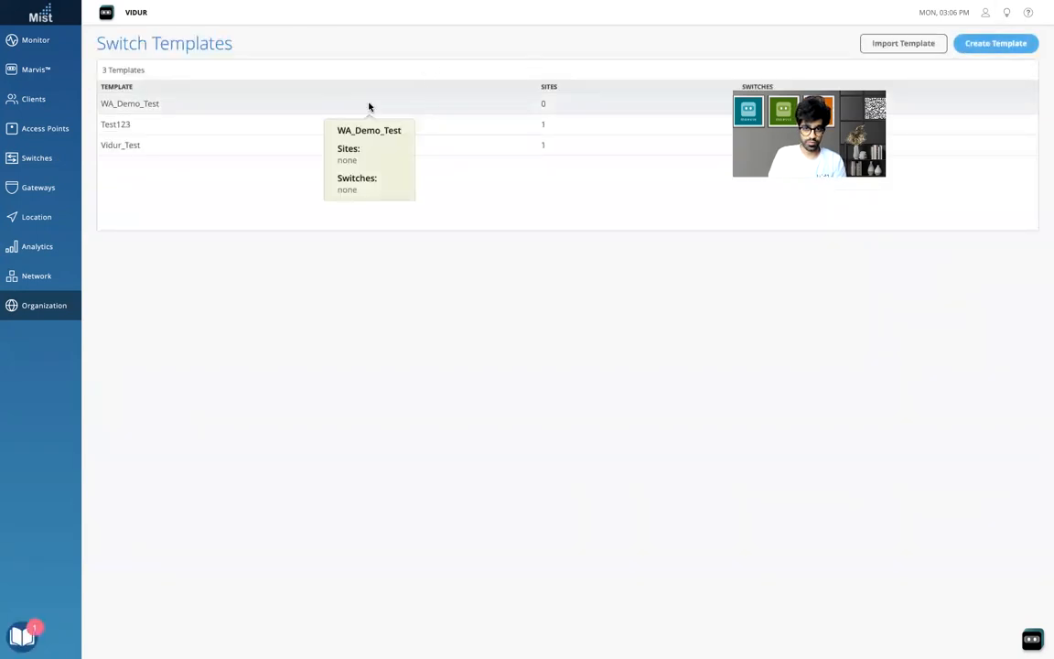
Reopen the WA_Demo_Test template and review its shared elements and select switches configuration.
{"action": "left_click", "coordinate": [369, 107]}
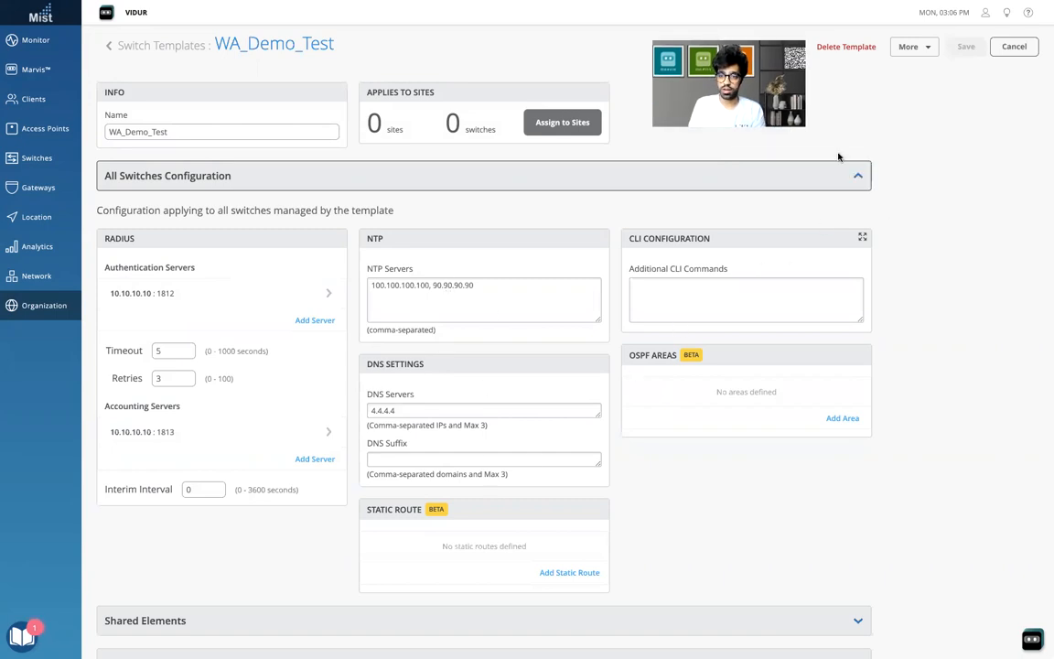
{"action": "left_click", "coordinate": [858, 175]}
{"action": "left_click", "coordinate": [859, 220]}
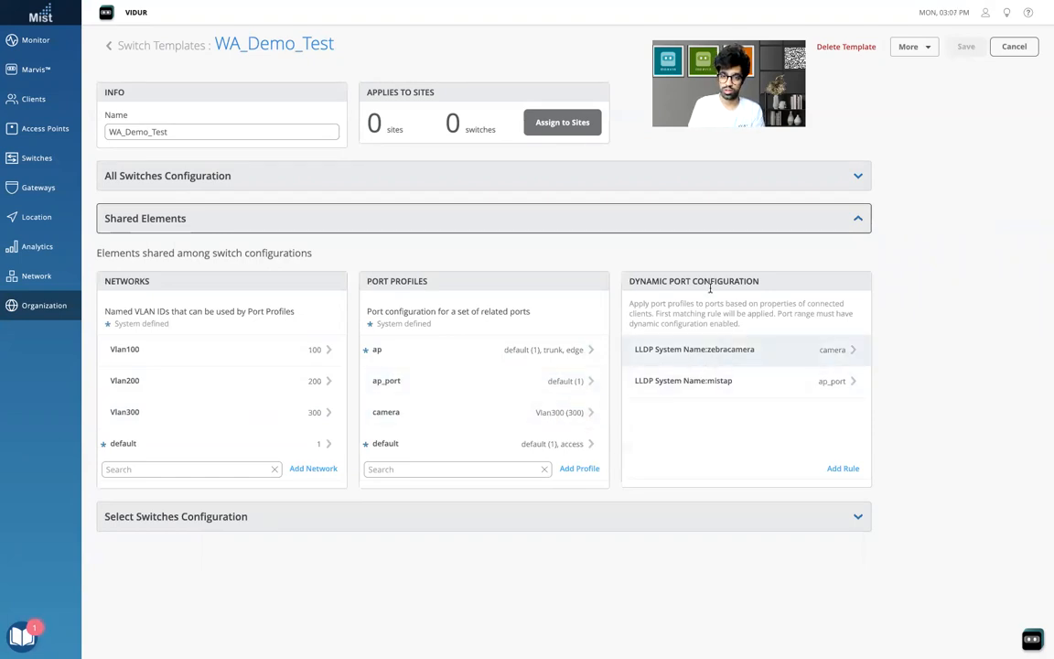
{"action": "left_click", "coordinate": [857, 519]}
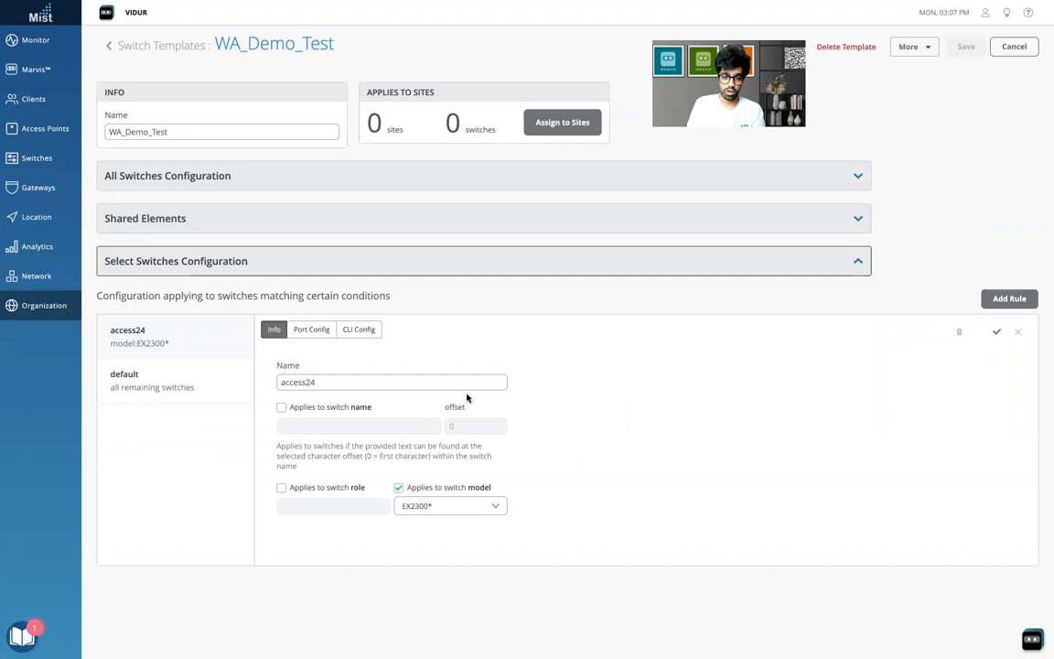
Match the access24 rule by switch role access instead of switch model, confirm the rule and save the template.
{"action": "left_click", "coordinate": [399, 489]}
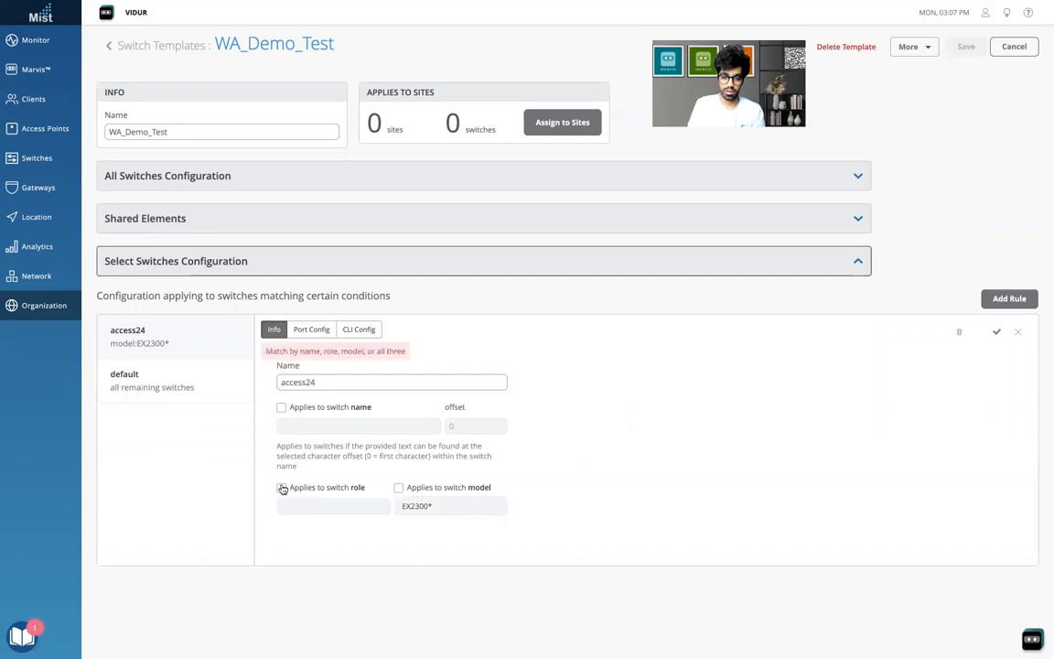
{"action": "left_click", "coordinate": [282, 488]}
{"action": "left_click", "coordinate": [295, 506]}
{"action": "type", "text": "access"}
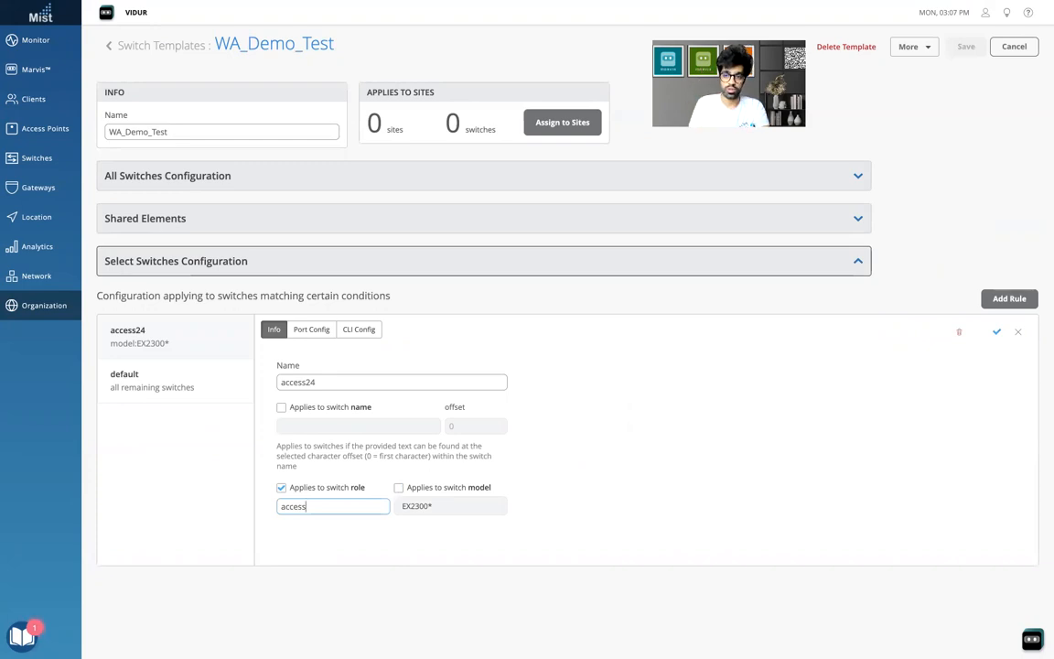
{"action": "left_click", "coordinate": [995, 335]}
{"action": "left_click", "coordinate": [966, 48]}
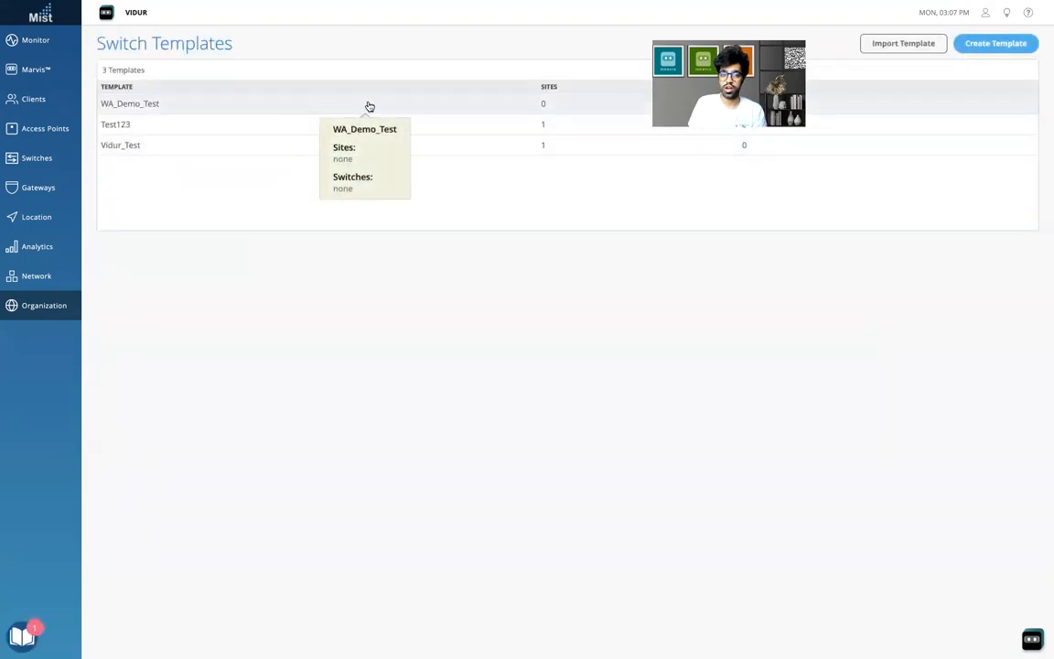
Reopen the WA_Demo_Test template and examine the Additional CLI Commands field in its all-switches configuration.
{"action": "left_click", "coordinate": [369, 107]}
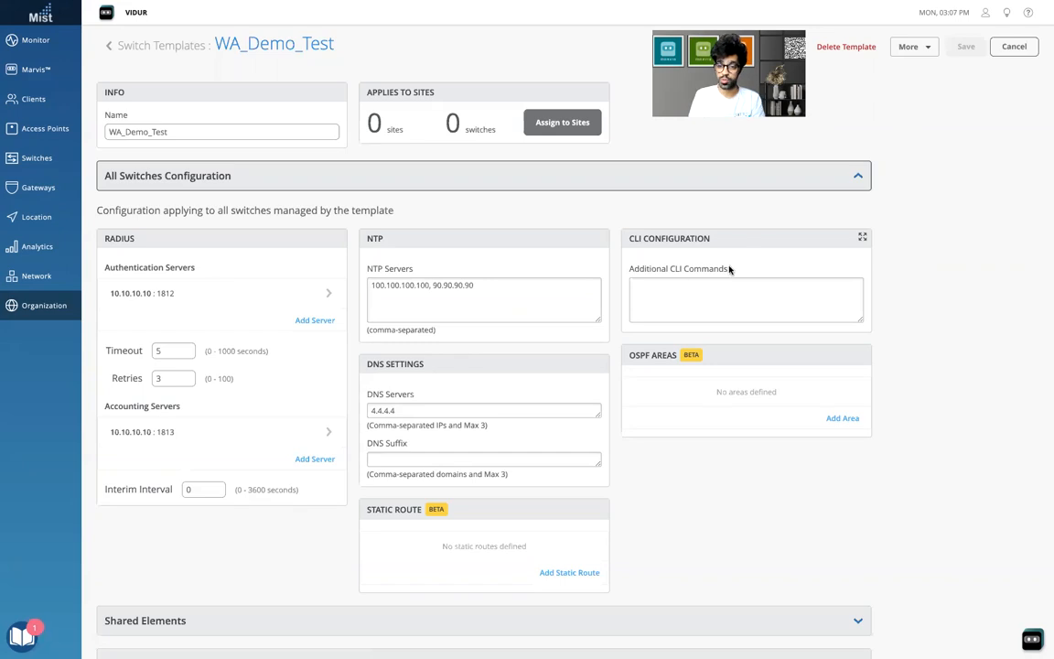
{"action": "left_click_drag", "start_coordinate": [725, 269], "coordinate": [627, 268]}
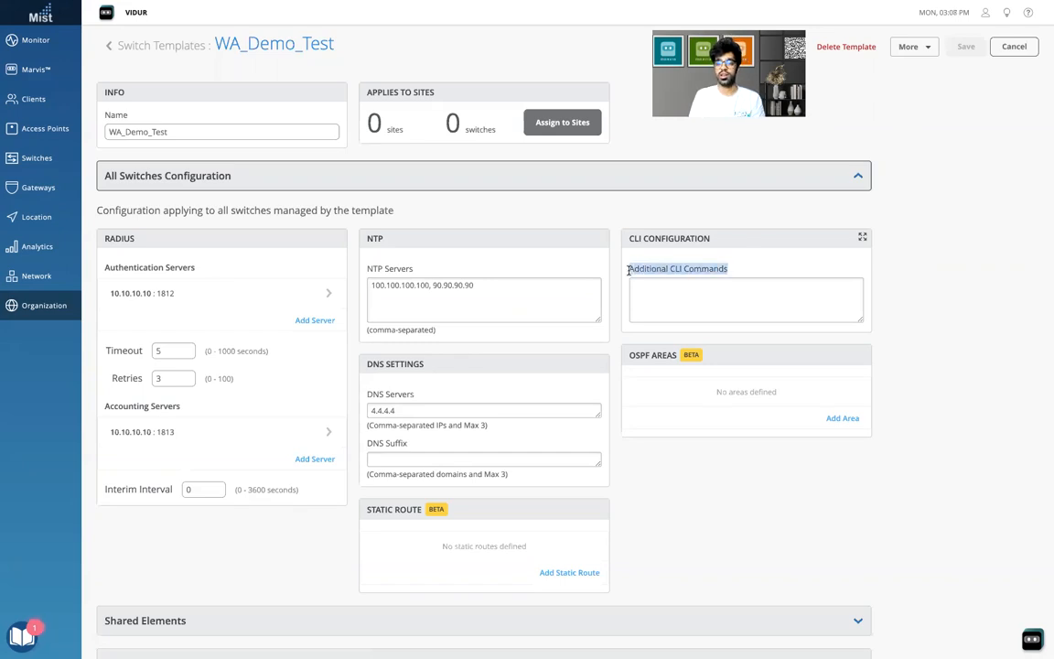
{"action": "left_click", "coordinate": [710, 302]}
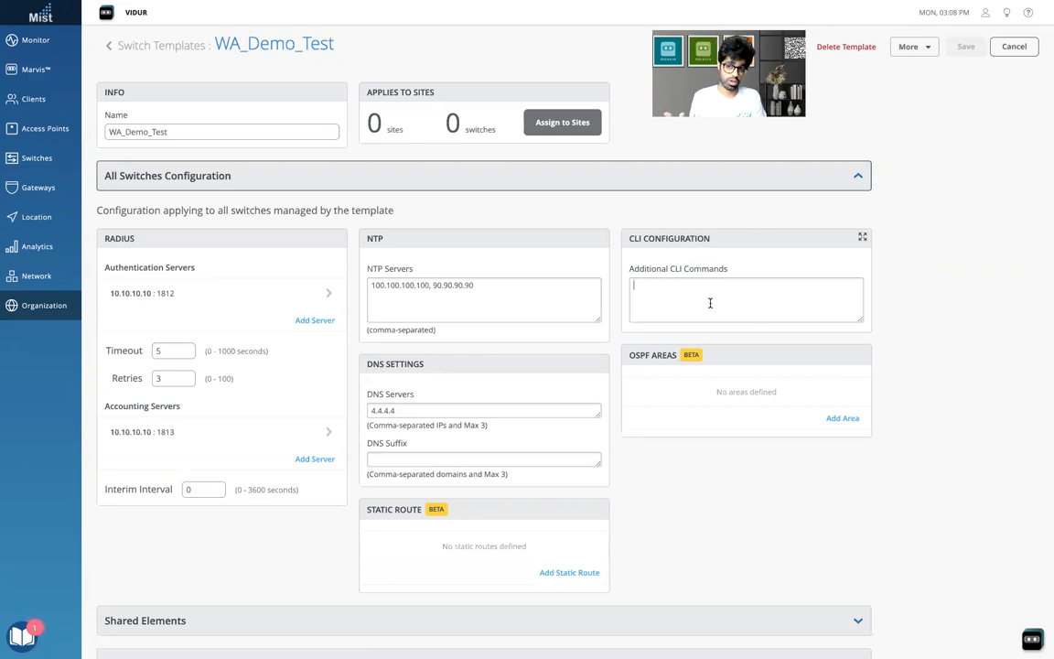
{"action": "left_click", "coordinate": [710, 302]}
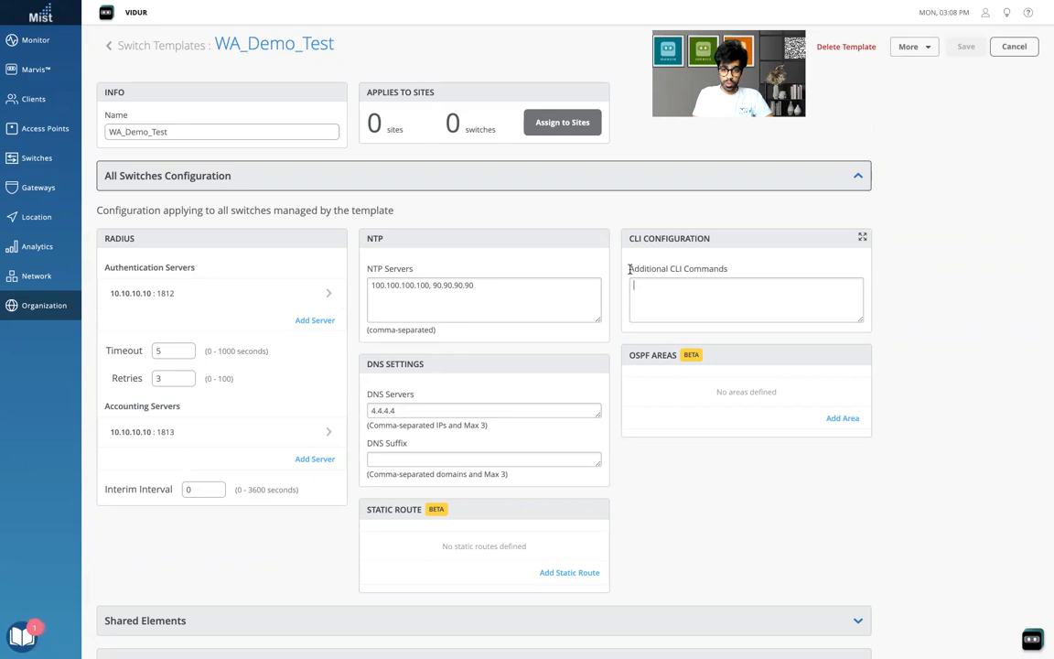
{"action": "left_click_drag", "start_coordinate": [628, 268], "coordinate": [718, 276]}
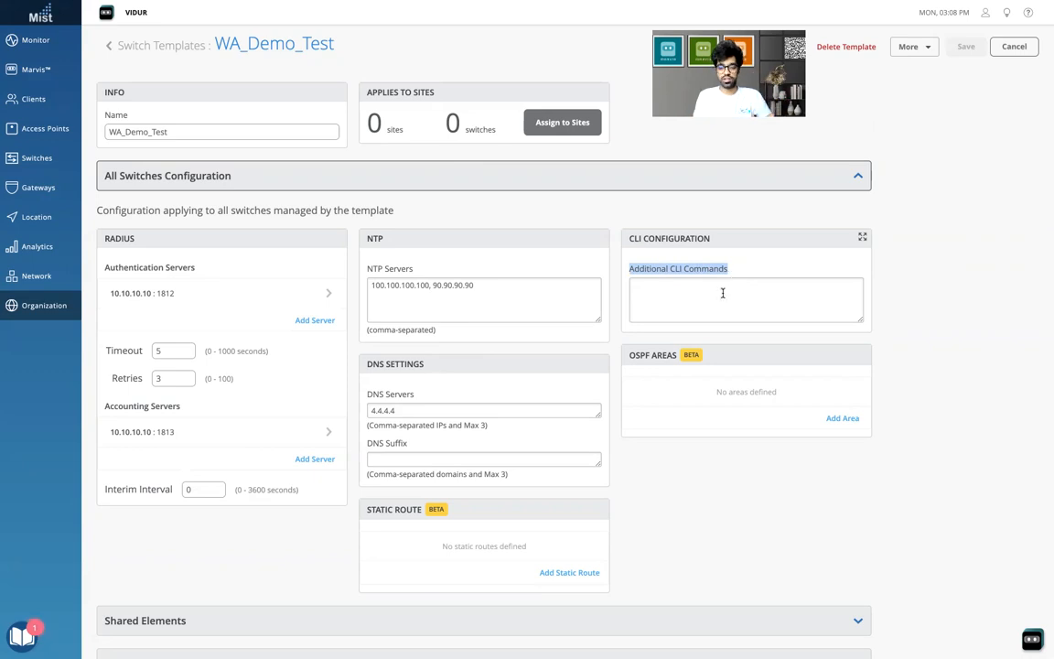
{"action": "left_click", "coordinate": [891, 106]}
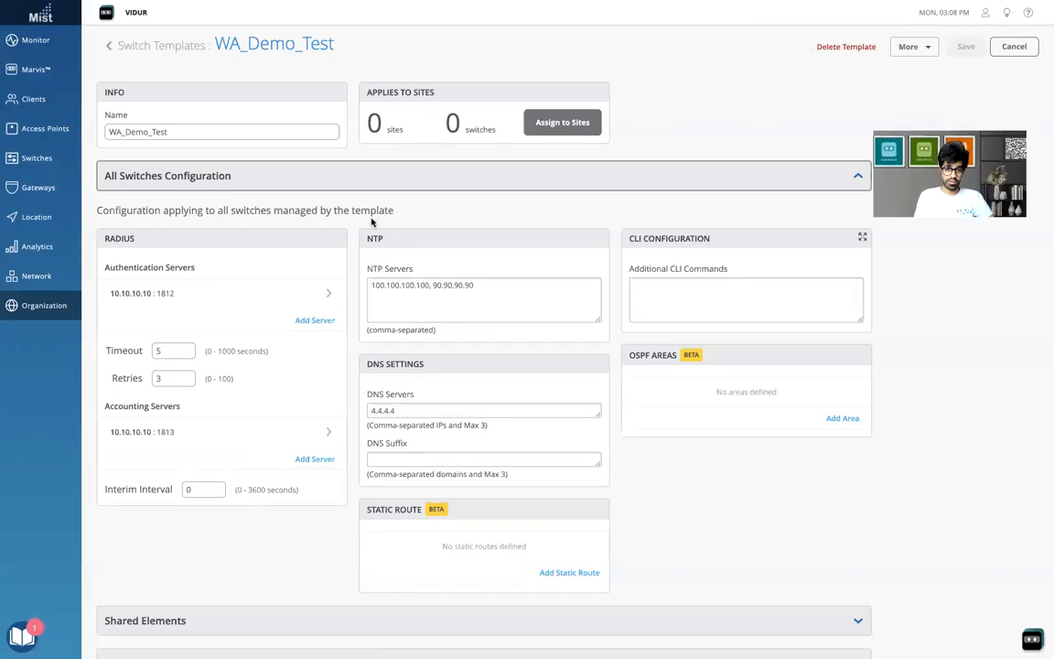
Assign the WA_Demo_Test template to the home site and apply the assignment, replacing that site's existing template.
{"action": "left_click", "coordinate": [562, 122]}
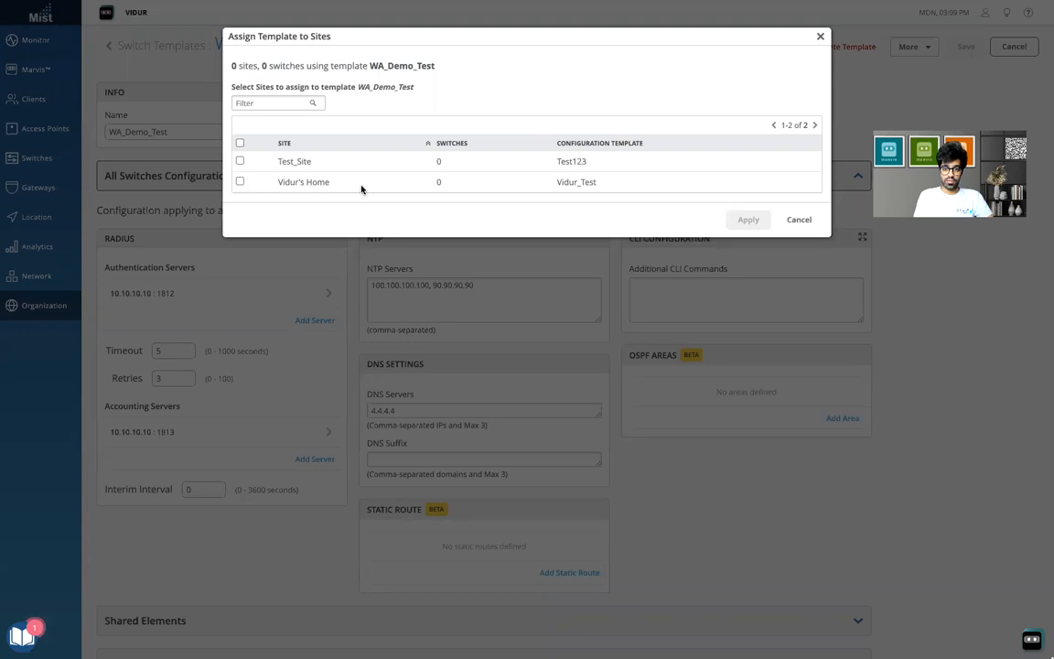
{"action": "left_click", "coordinate": [239, 182]}
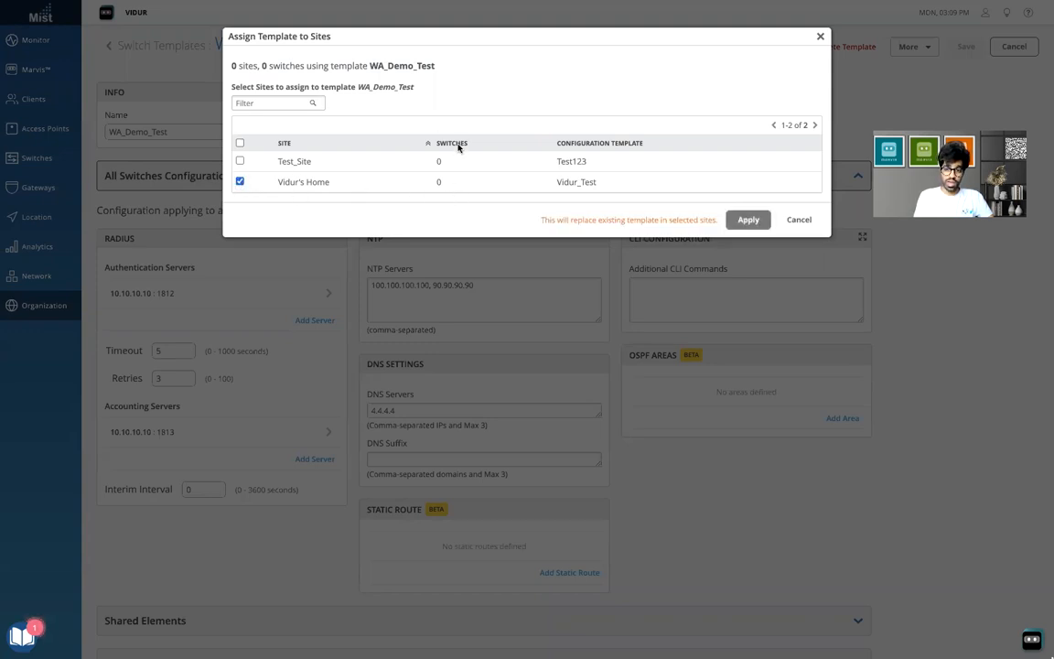
{"action": "left_click", "coordinate": [239, 181]}
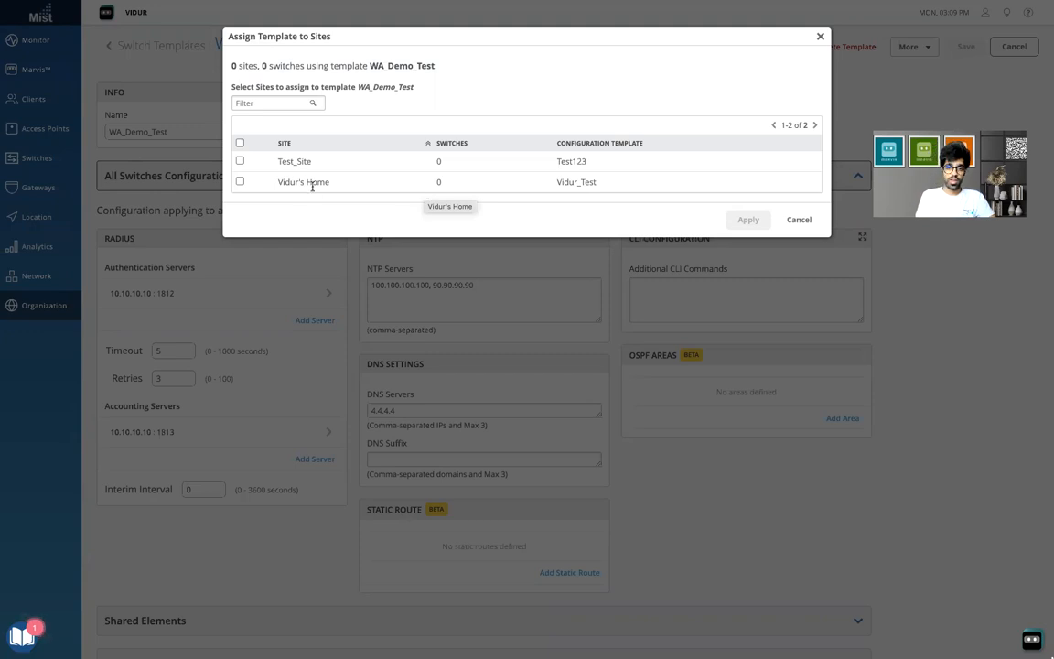
{"action": "left_click", "coordinate": [240, 182]}
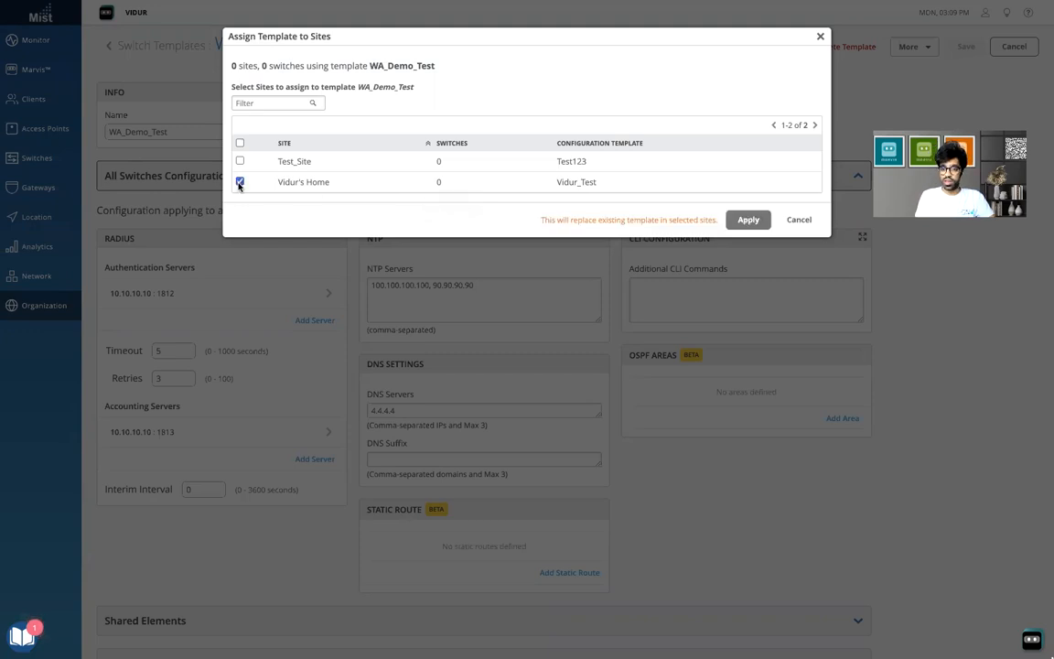
{"action": "left_click", "coordinate": [744, 225]}
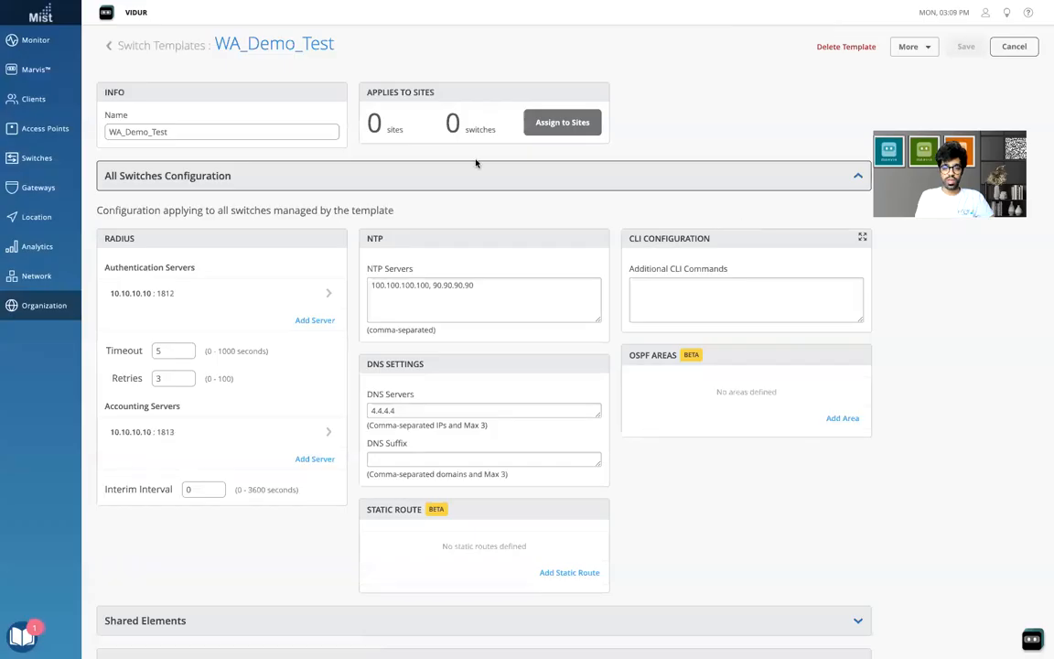
{"action": "left_click_drag", "start_coordinate": [400, 129], "coordinate": [371, 123]}
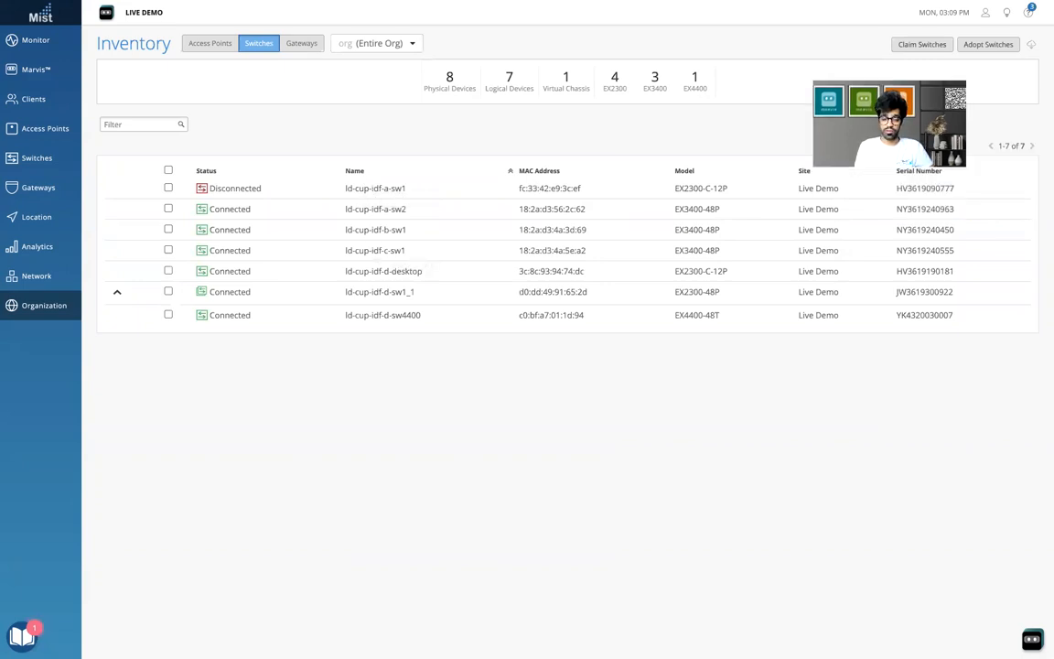
In the Live Demo organization, open the switch ld-cup-idf-a-sw2 and examine its switch configuration.
{"action": "left_click", "coordinate": [48, 306]}
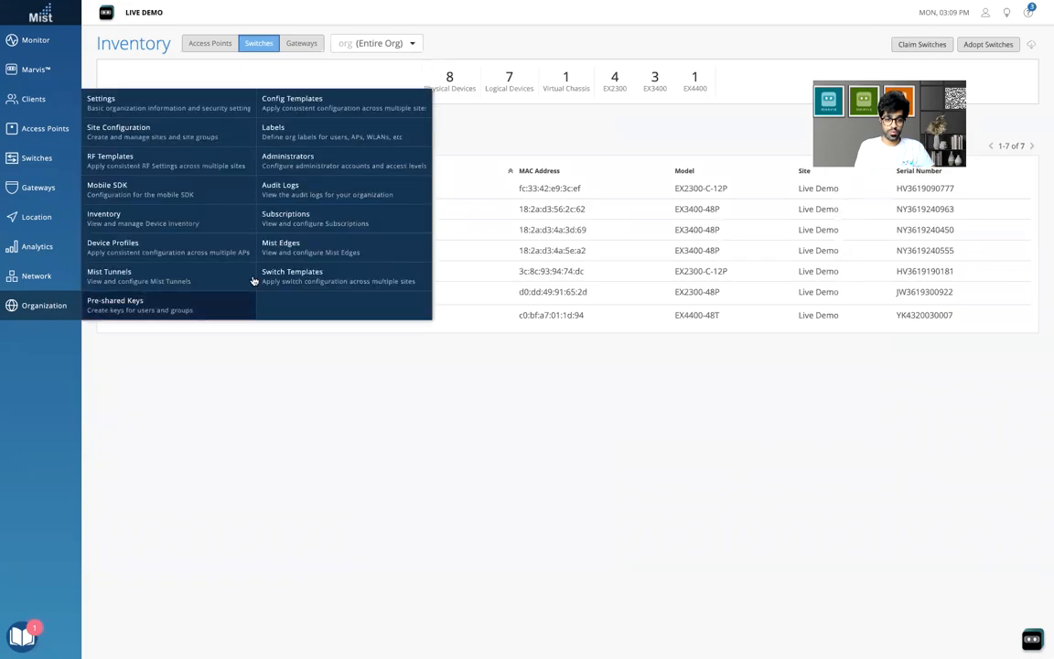
{"action": "left_click", "coordinate": [302, 272]}
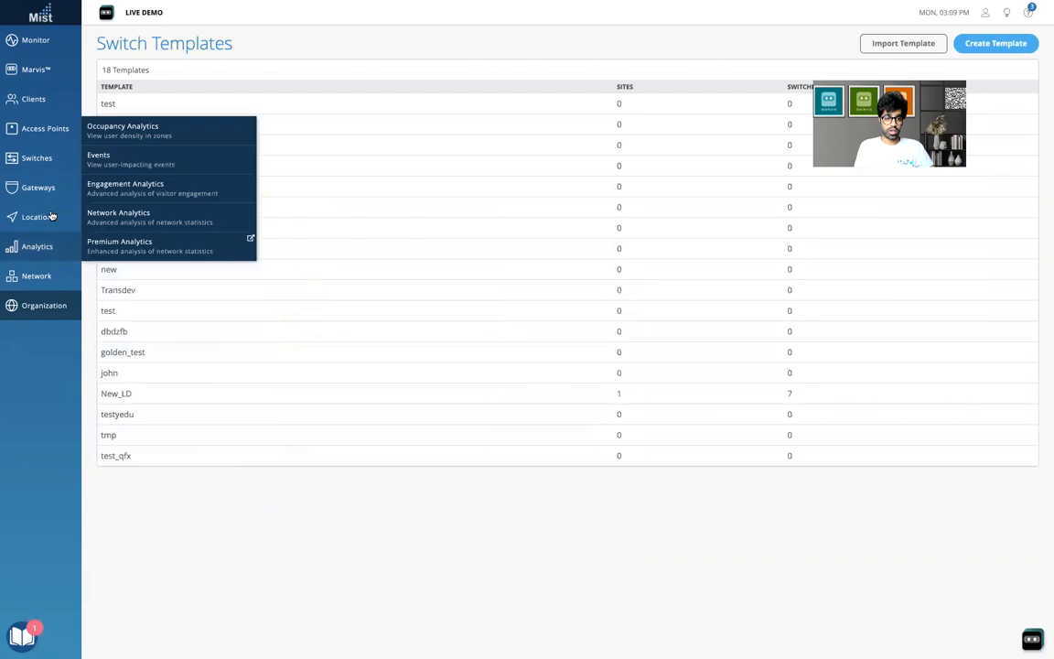
{"action": "left_click", "coordinate": [42, 163]}
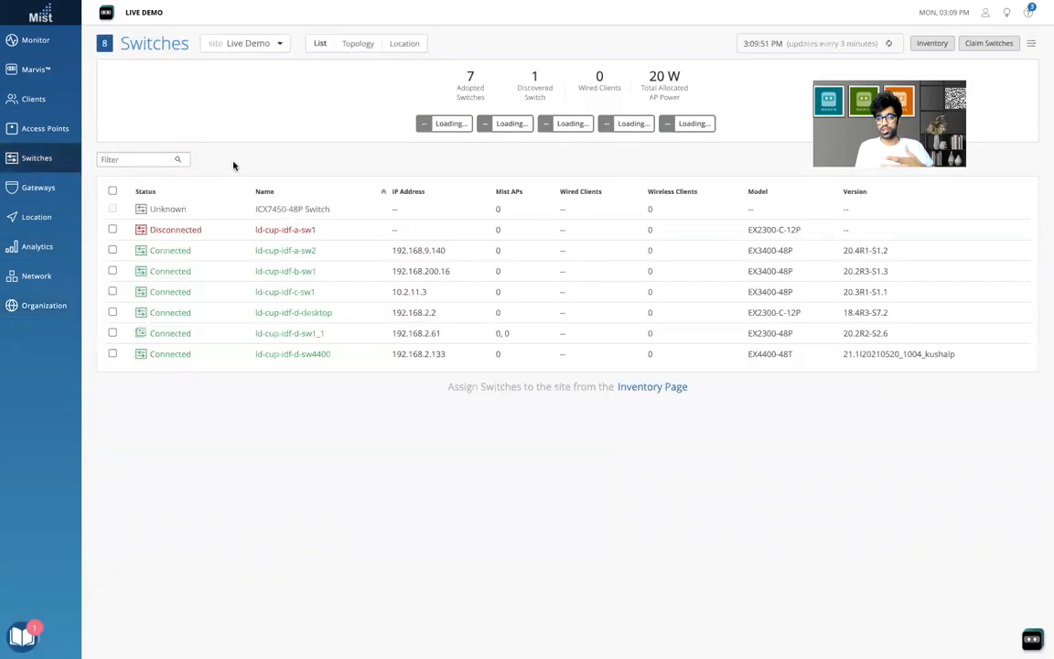
{"action": "left_click", "coordinate": [288, 260]}
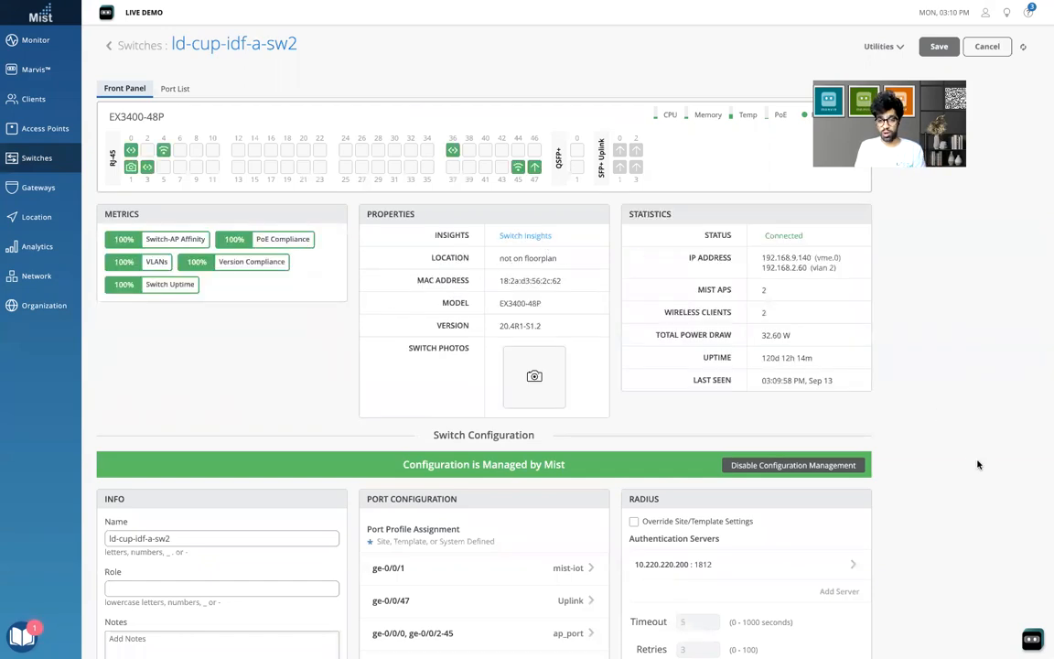
{"action": "scroll", "coordinate": [976, 465], "scroll_direction": "down", "scroll_amount": 5}
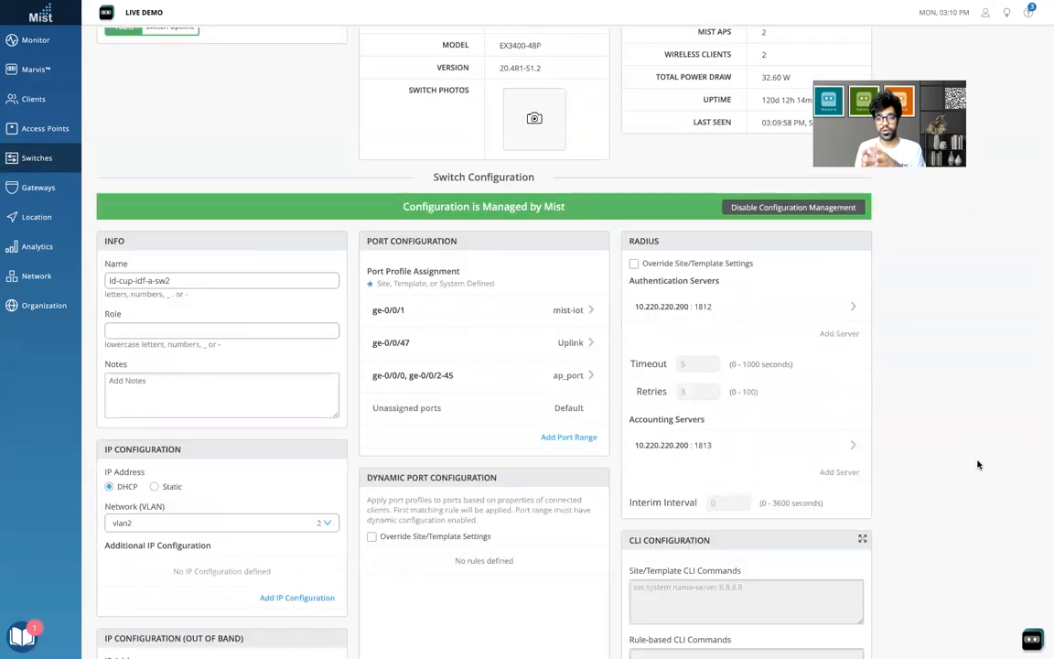
{"action": "scroll", "coordinate": [977, 465], "scroll_direction": "down", "scroll_amount": 1}
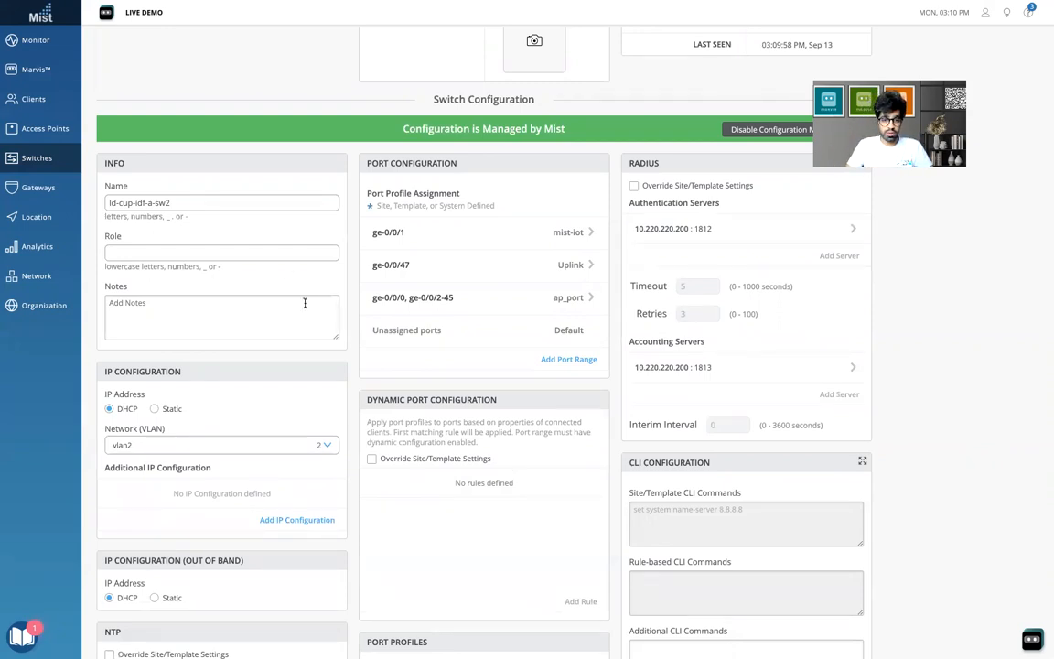
Enter access as the role of switch ld-cup-idf-a-sw2 and clear the role again.
{"action": "left_click", "coordinate": [285, 253]}
{"action": "type", "text": "access"}
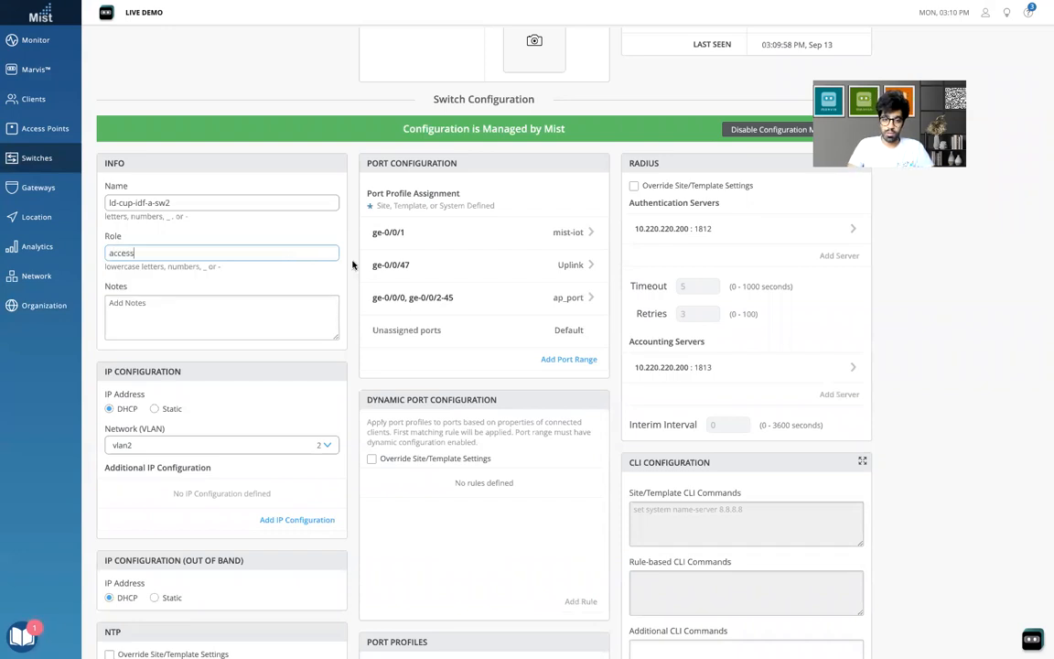
{"action": "key", "text": "BackSpace"}
{"action": "key", "text": "BackSpace"}
{"action": "key", "text": "BackSpace"}
{"action": "key", "text": "BackSpace"}
{"action": "key", "text": "BackSpace"}
{"action": "key", "text": "BackSpace"}
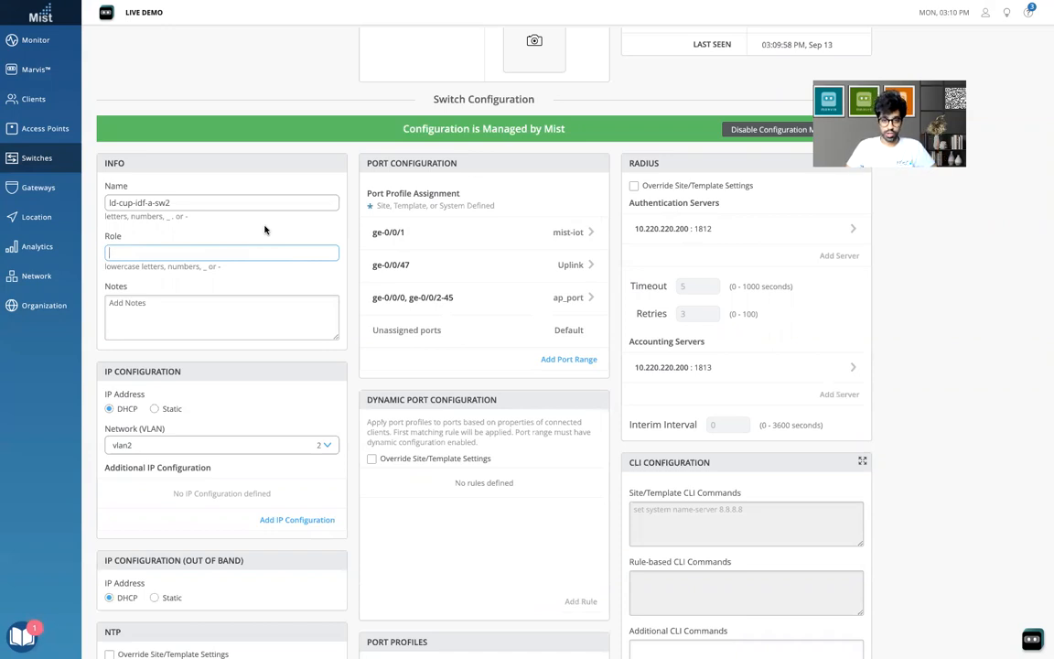
{"action": "scroll", "coordinate": [350, 259], "scroll_direction": "up", "scroll_amount": 1}
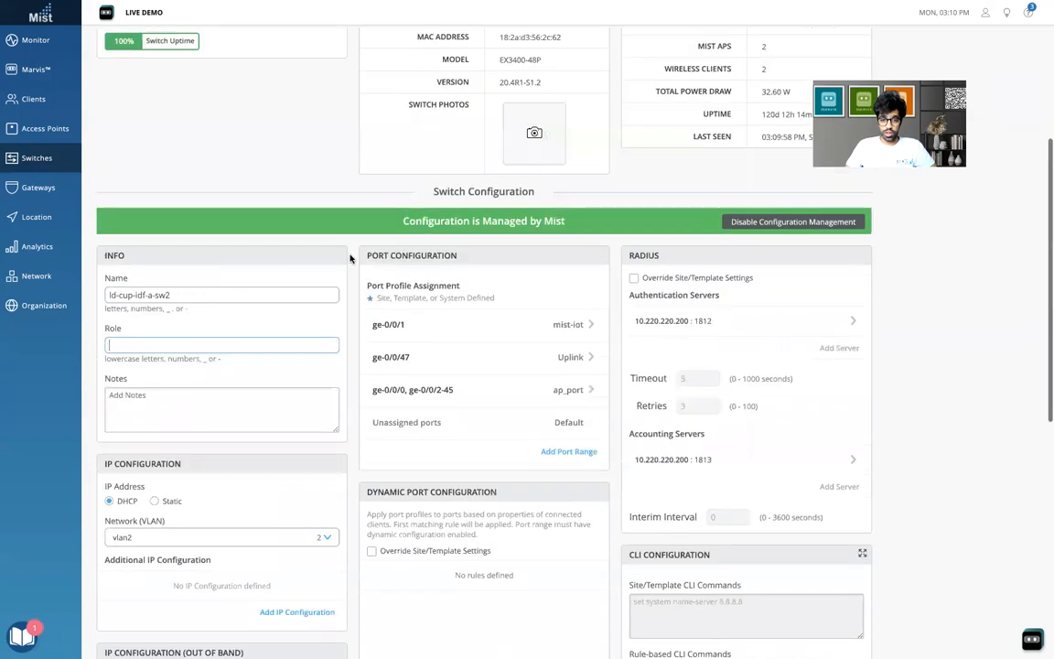
{"action": "scroll", "coordinate": [312, 275], "scroll_direction": "up", "scroll_amount": 1}
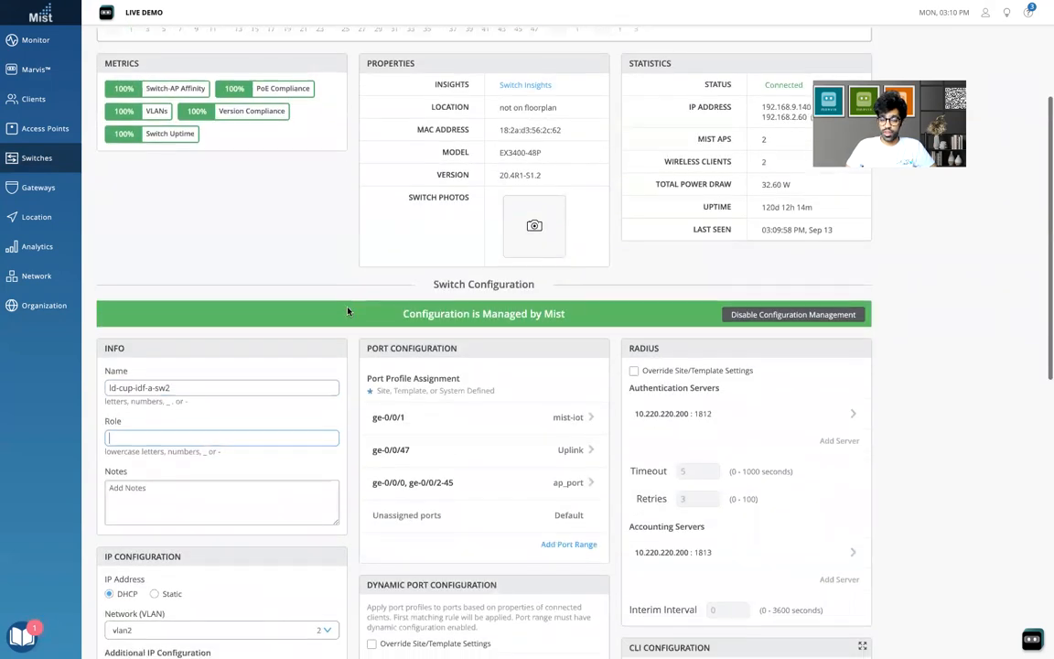
{"action": "scroll", "coordinate": [312, 276], "scroll_direction": "down", "scroll_amount": 1}
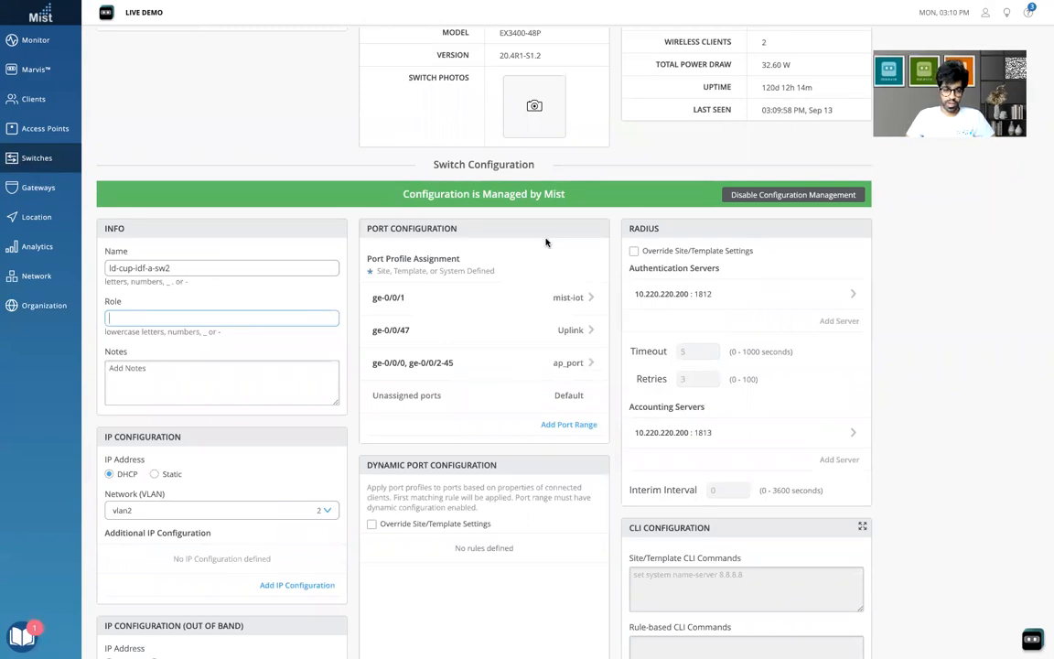
{"action": "scroll", "coordinate": [470, 454], "scroll_direction": "down", "scroll_amount": 1}
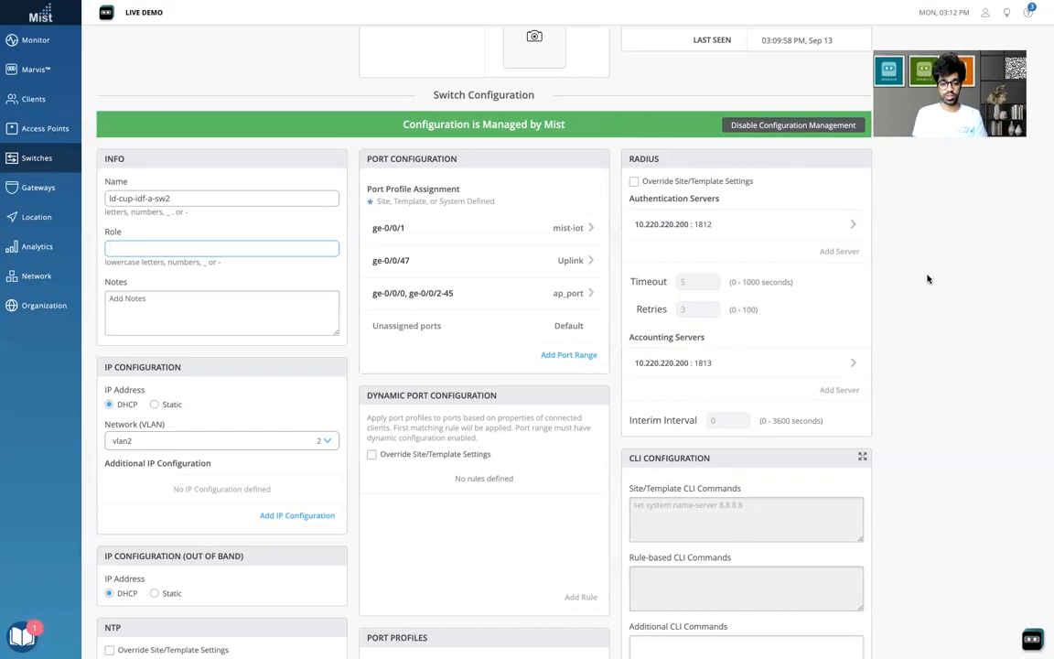
Open the testing tools for switch ld-cup-idf-a-sw2 and look through the Ping, Traceroute, Cable Test and Bounce Port tools.
{"action": "scroll", "coordinate": [916, 249], "scroll_direction": "up", "scroll_amount": 5}
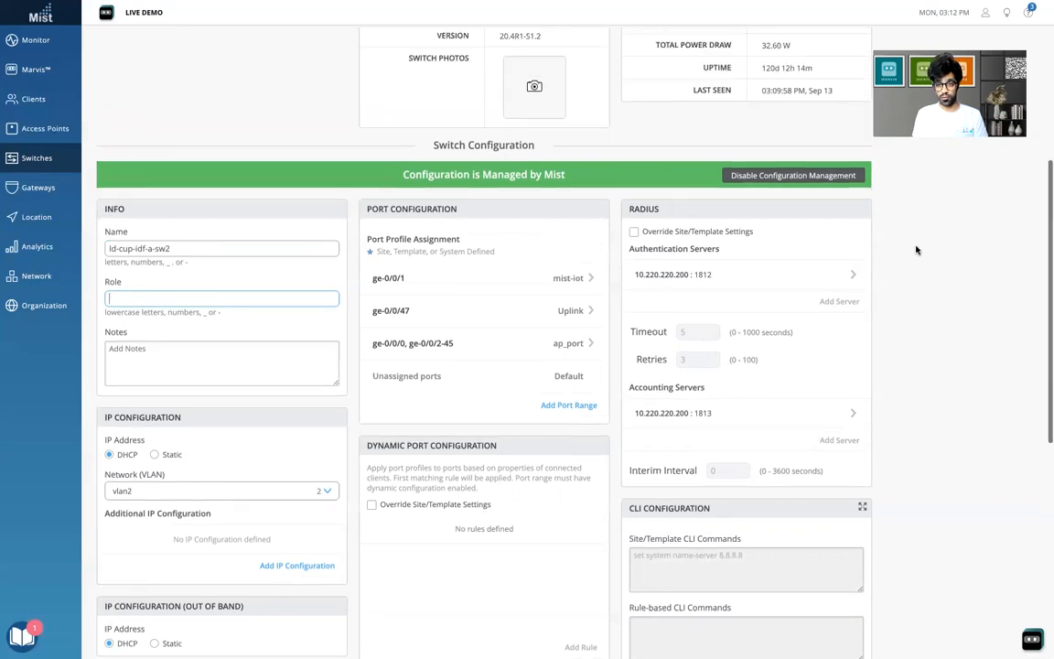
{"action": "scroll", "coordinate": [916, 250], "scroll_direction": "up", "scroll_amount": 2}
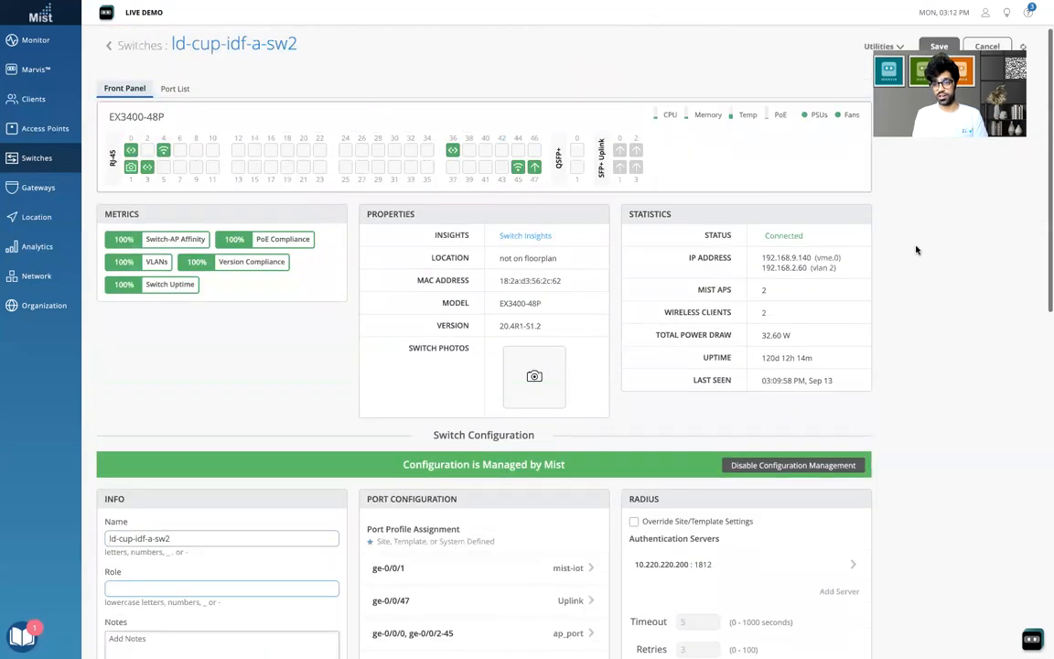
{"action": "left_click", "coordinate": [900, 47]}
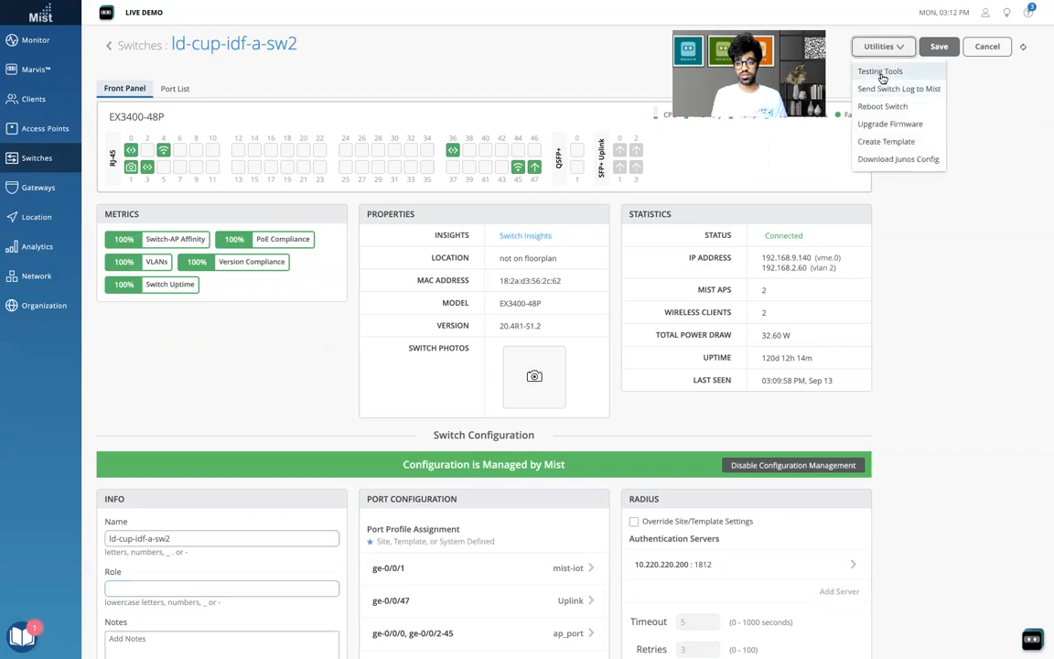
{"action": "left_click", "coordinate": [881, 72]}
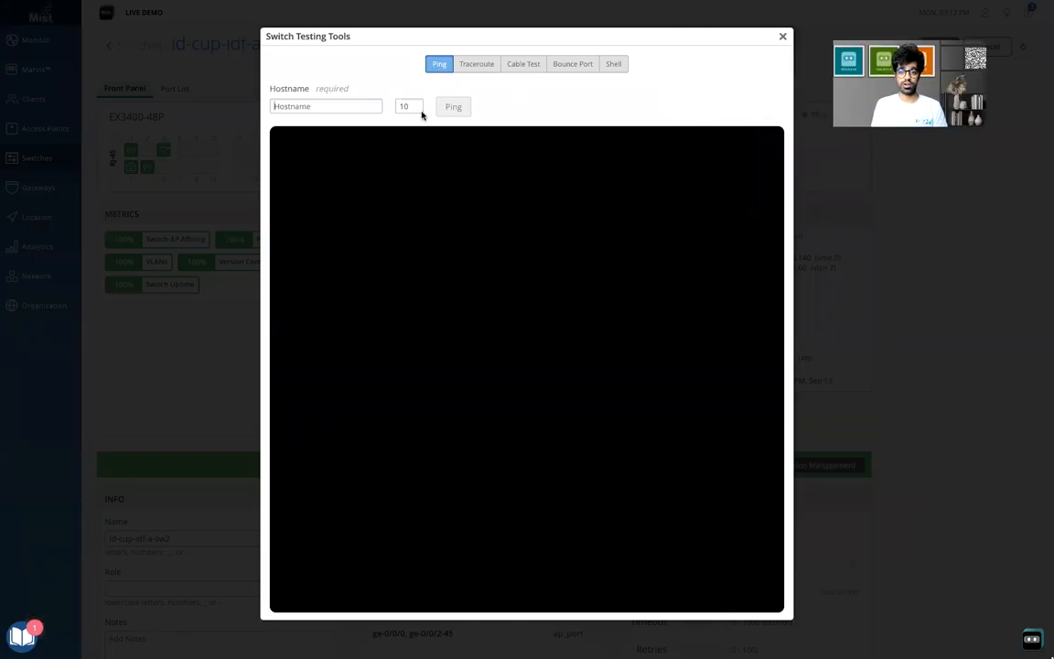
{"action": "left_click", "coordinate": [474, 65]}
{"action": "left_click", "coordinate": [528, 65]}
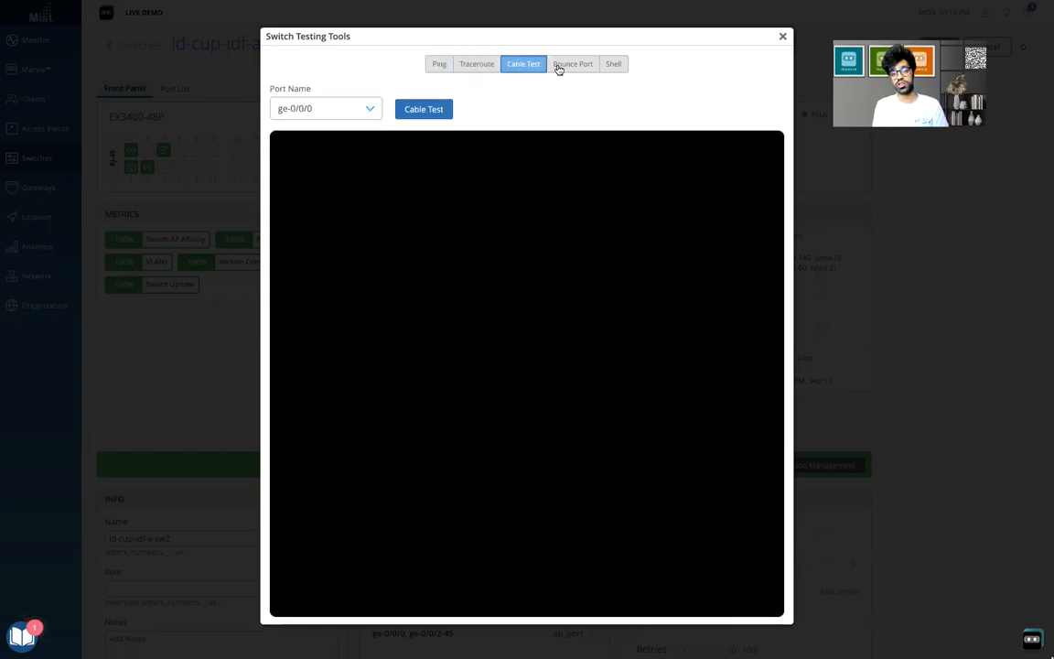
{"action": "left_click", "coordinate": [564, 67]}
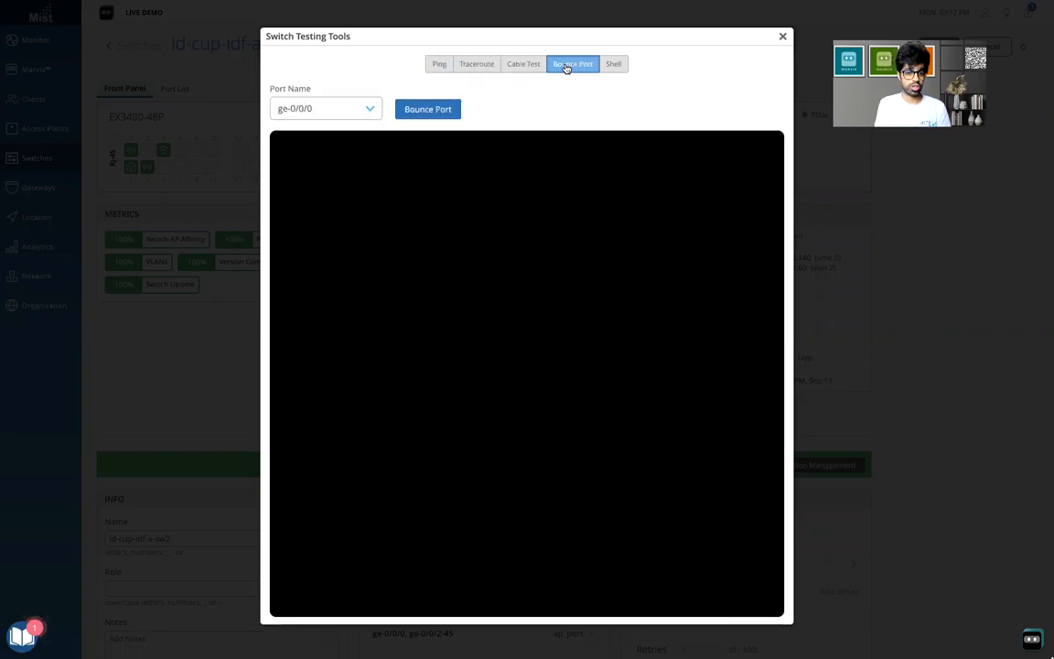
Open the remote shell of the switch, read the warning about local configuration changes and bring up a fresh command prompt.
{"action": "left_click", "coordinate": [617, 67]}
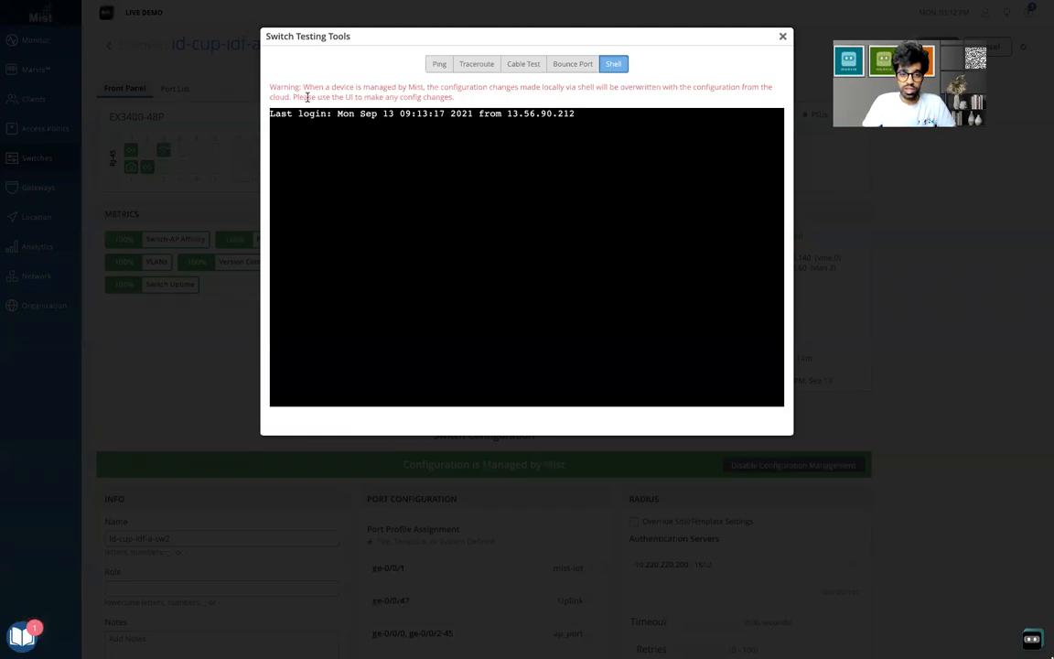
{"action": "left_click_drag", "start_coordinate": [303, 87], "coordinate": [451, 100]}
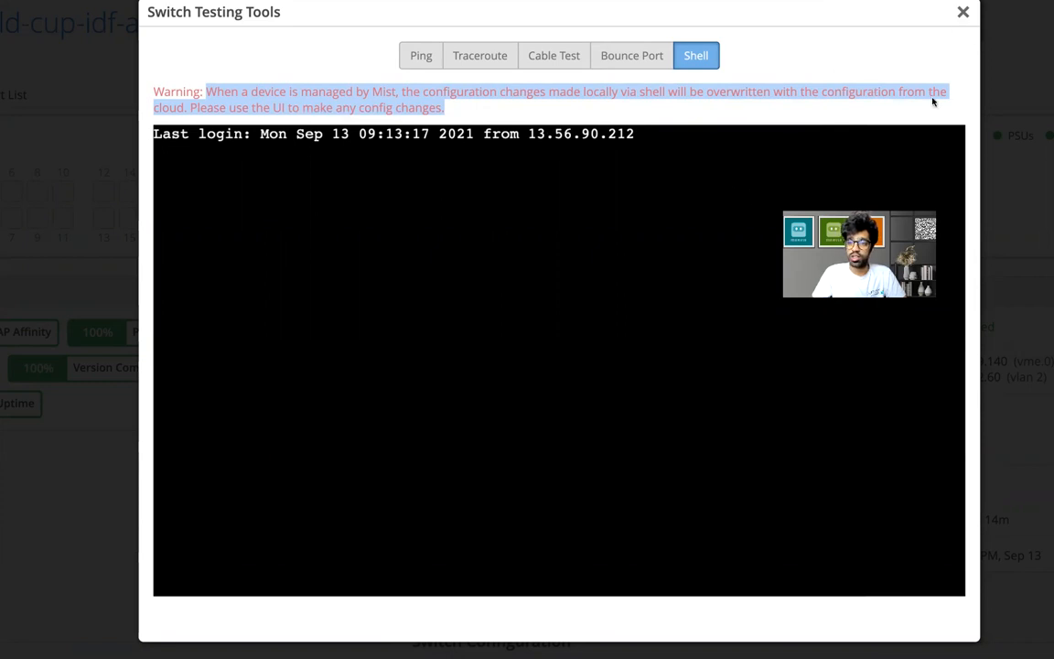
{"action": "left_click", "coordinate": [713, 134]}
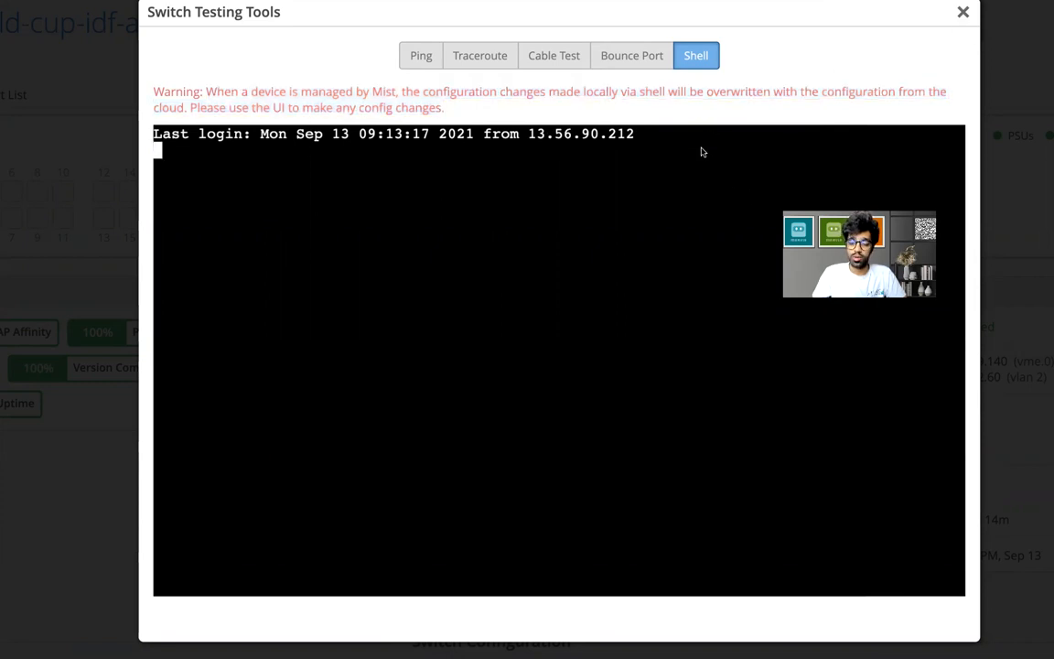
{"action": "key", "text": "Return"}
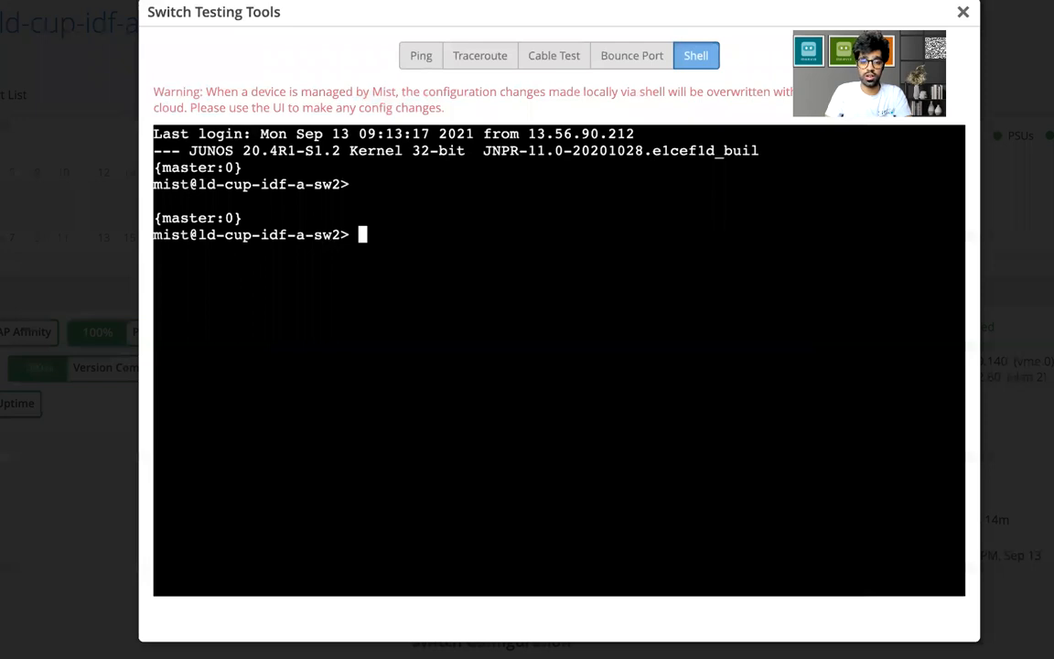
Enter the command show vlans brief at the switch's shell prompt without running it, and close the testing tools.
{"action": "type", "text": "sh"}
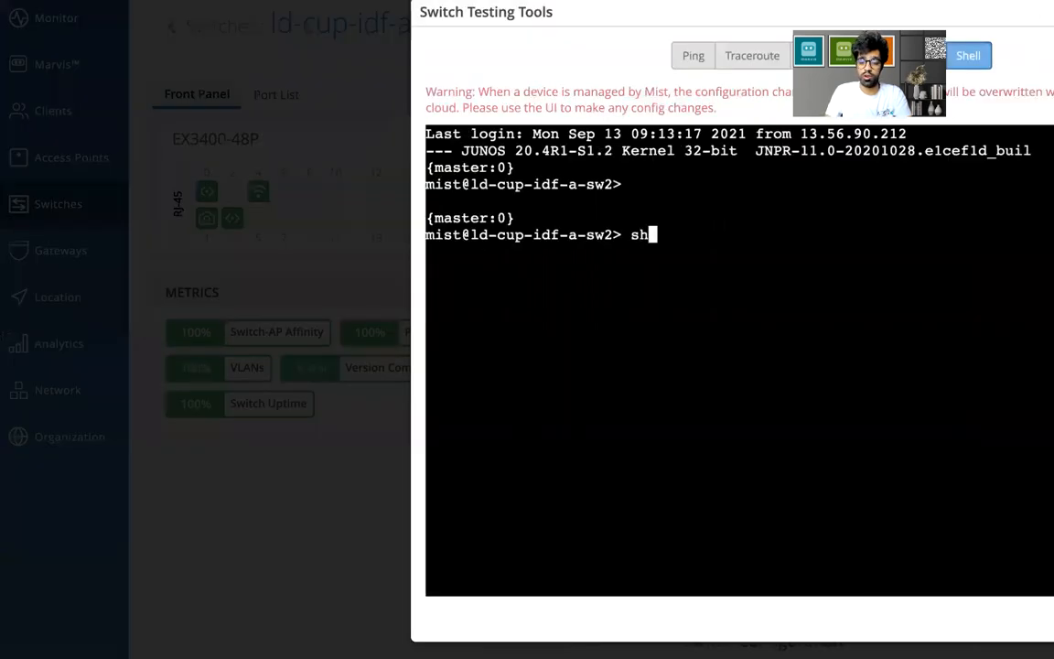
{"action": "type", "text": "ow ow"}
{"action": "key", "text": "Return"}
{"action": "type", "text": "vla"}
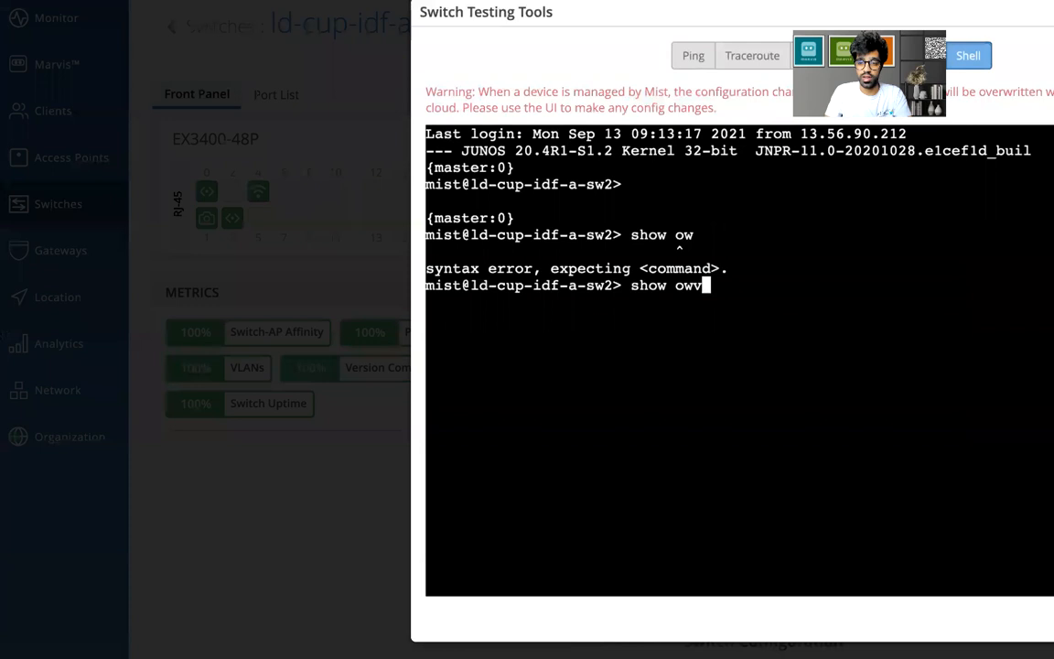
{"action": "key", "text": "BackSpace"}
{"action": "key", "text": "BackSpace"}
{"action": "key", "text": "BackSpace"}
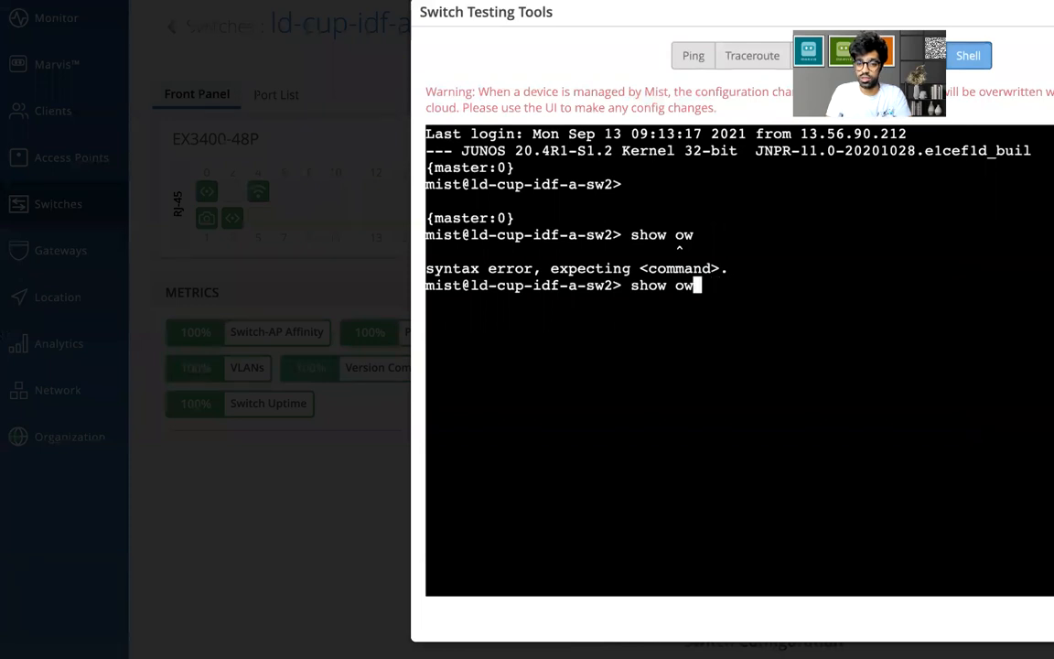
{"action": "key", "text": "BackSpace"}
{"action": "key", "text": "BackSpace"}
{"action": "type", "text": "vlans br"}
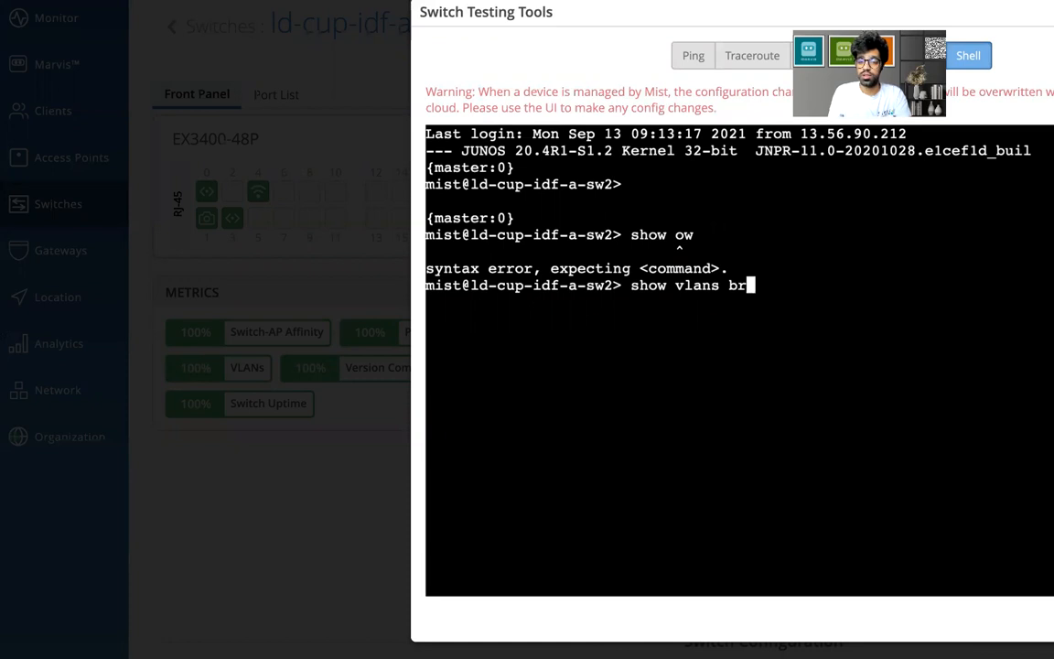
{"action": "type", "text": "ief"}
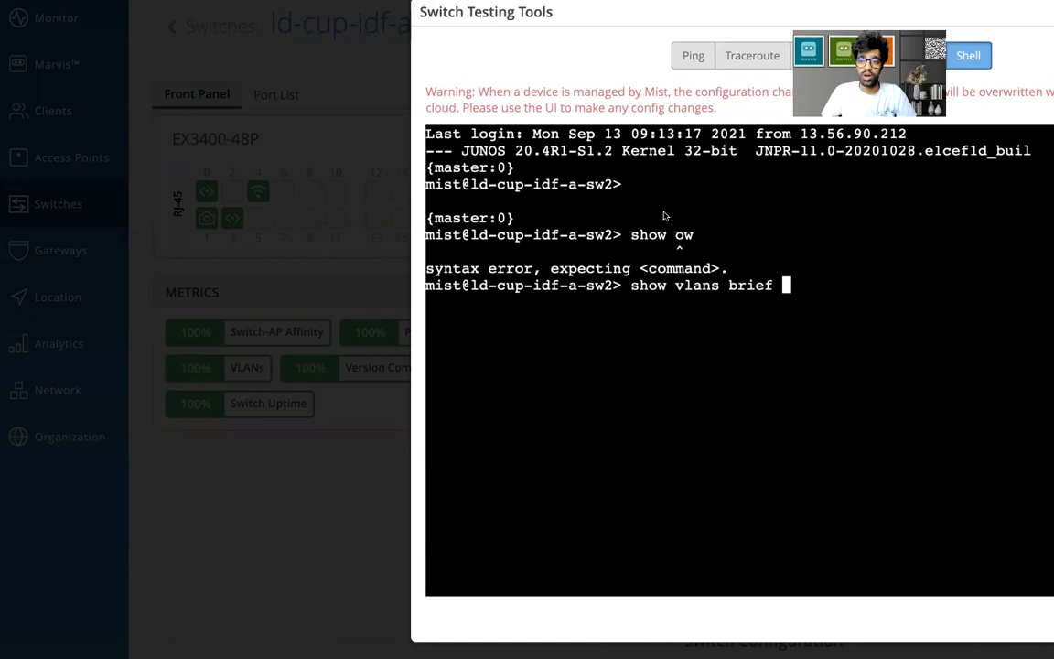
{"action": "left_click", "coordinate": [693, 16]}
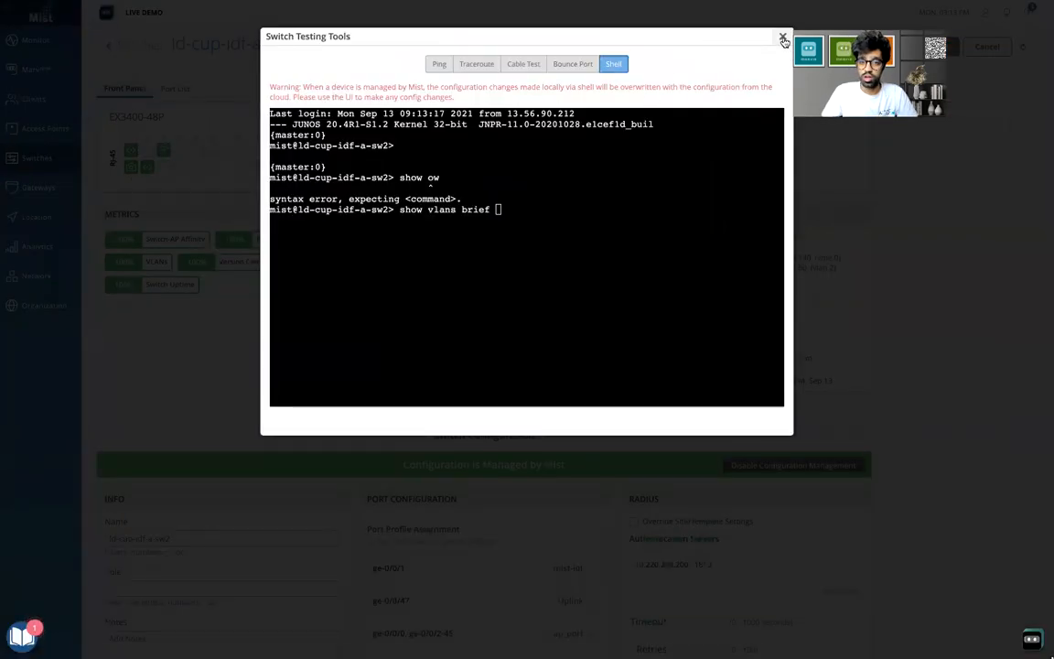
{"action": "left_click", "coordinate": [783, 38]}
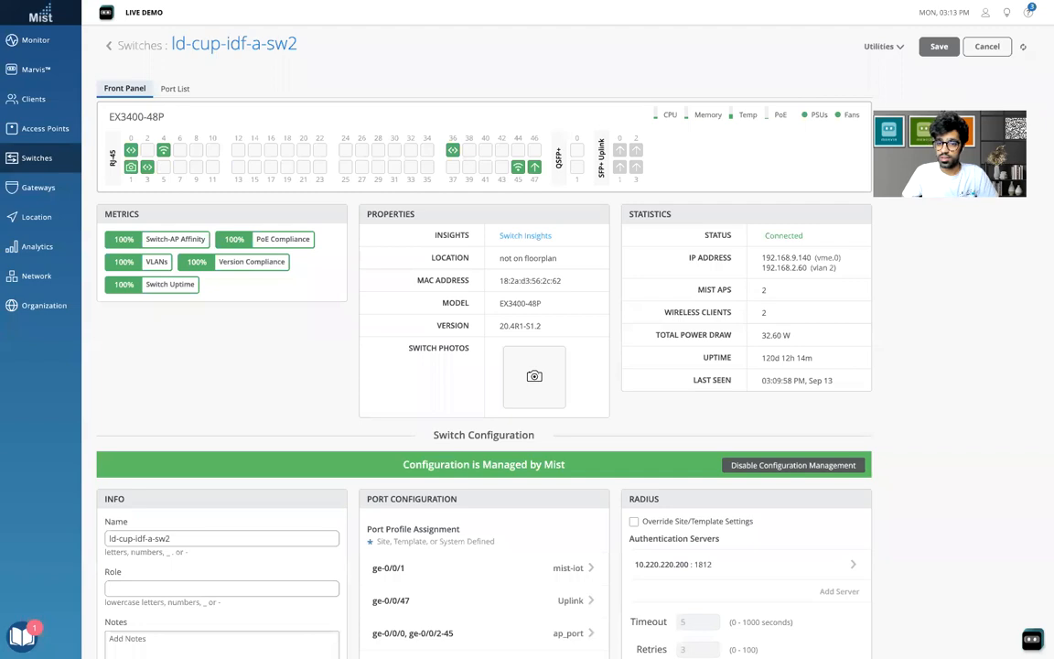
Open the insights for switch ld-cup-idf-a-sw2 and set the time range to Last 7 Days to examine its events and charts.
{"action": "left_click", "coordinate": [531, 237]}
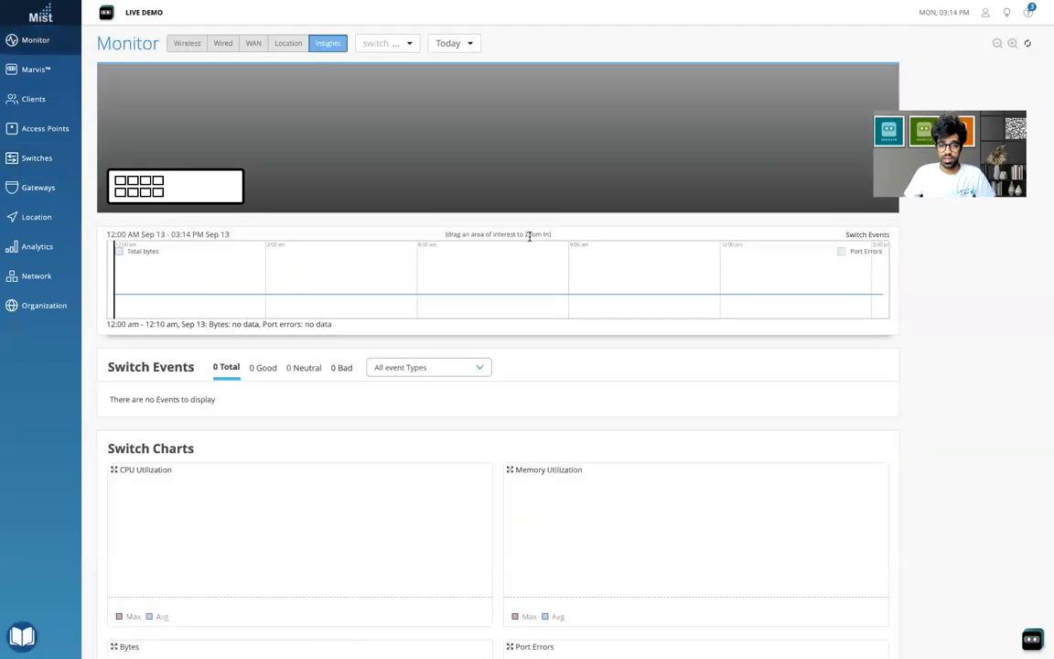
{"action": "left_click", "coordinate": [505, 42]}
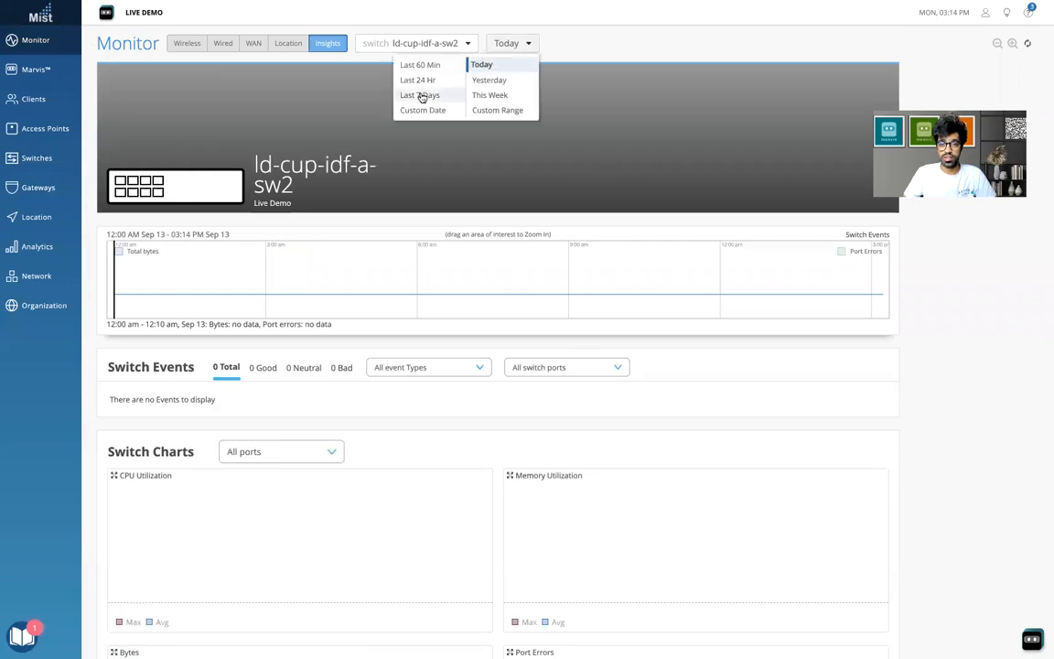
{"action": "left_click", "coordinate": [422, 96]}
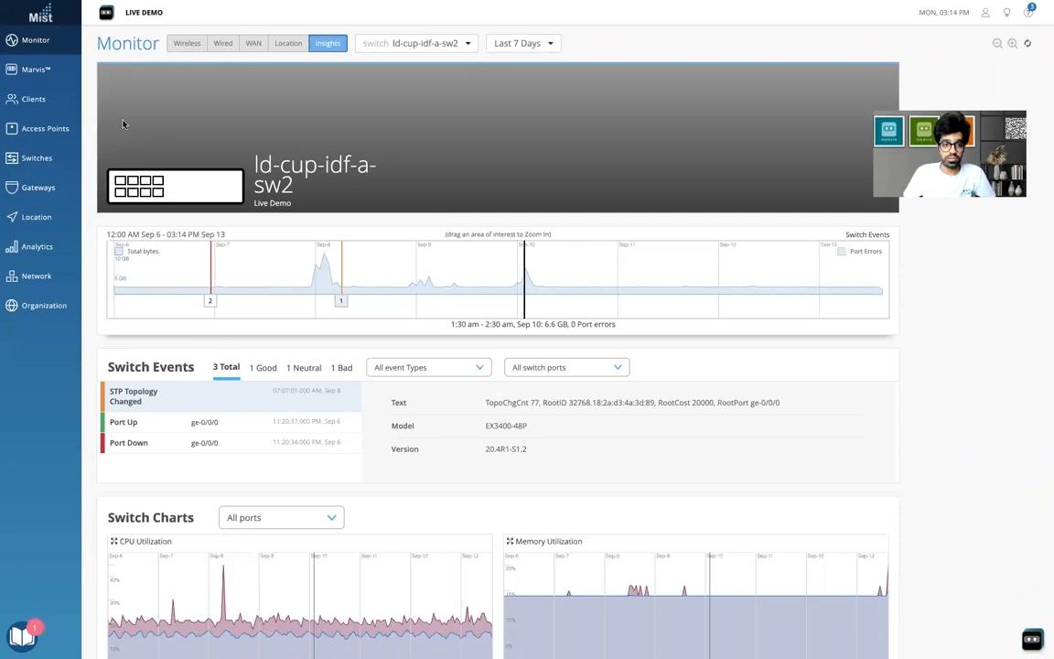
Return to the switch list of the Live Demo site and reopen switch ld-cup-idf-a-sw2.
{"action": "left_click", "coordinate": [39, 126]}
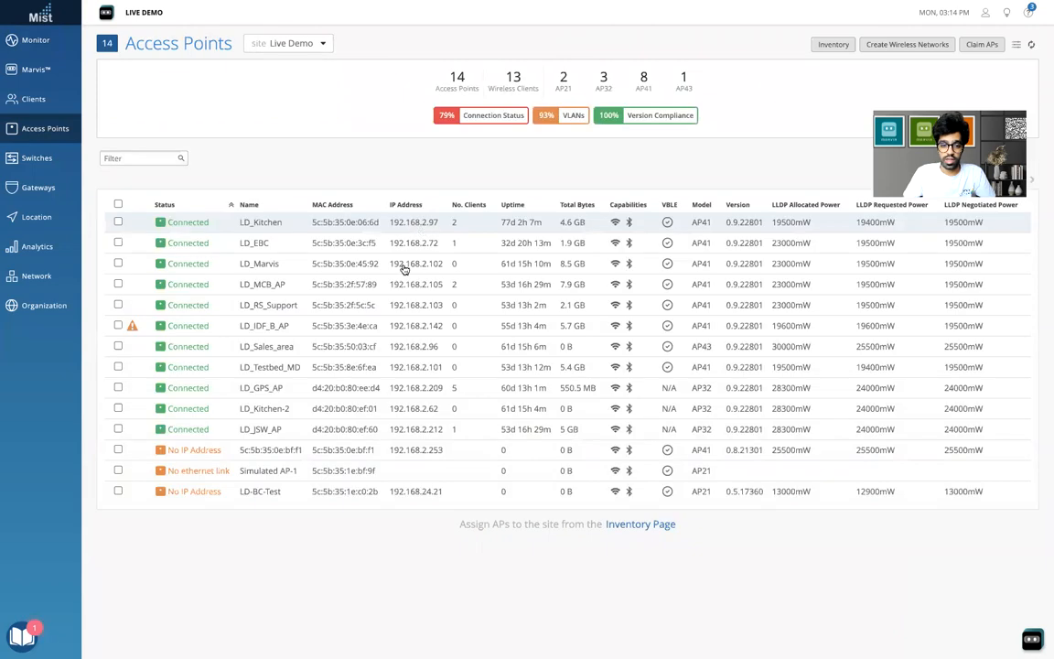
{"action": "left_click", "coordinate": [39, 158]}
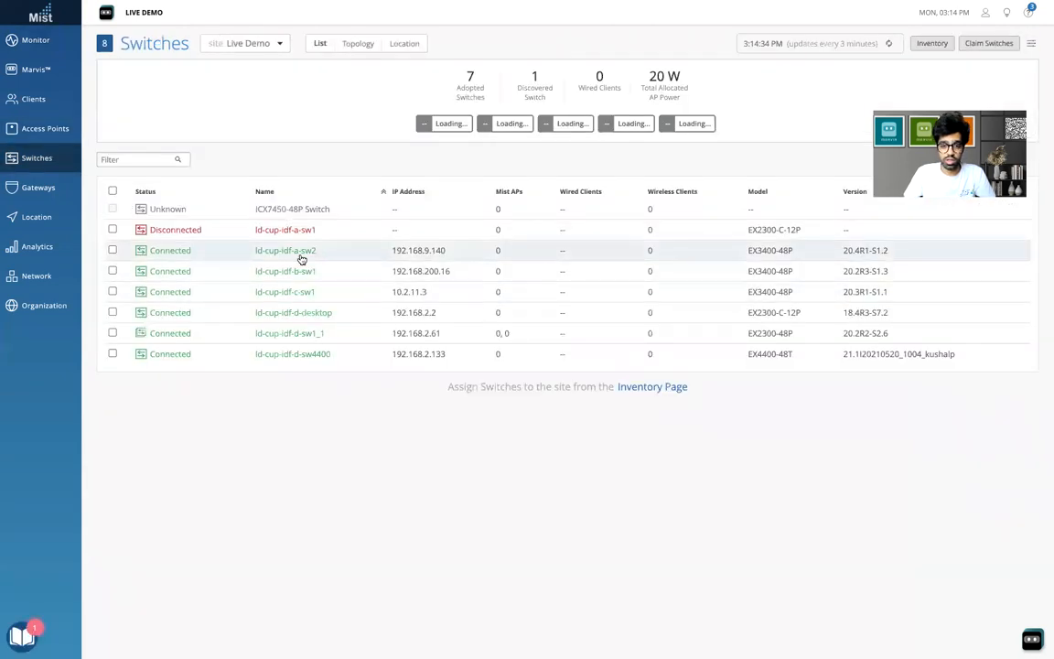
{"action": "left_click", "coordinate": [299, 256]}
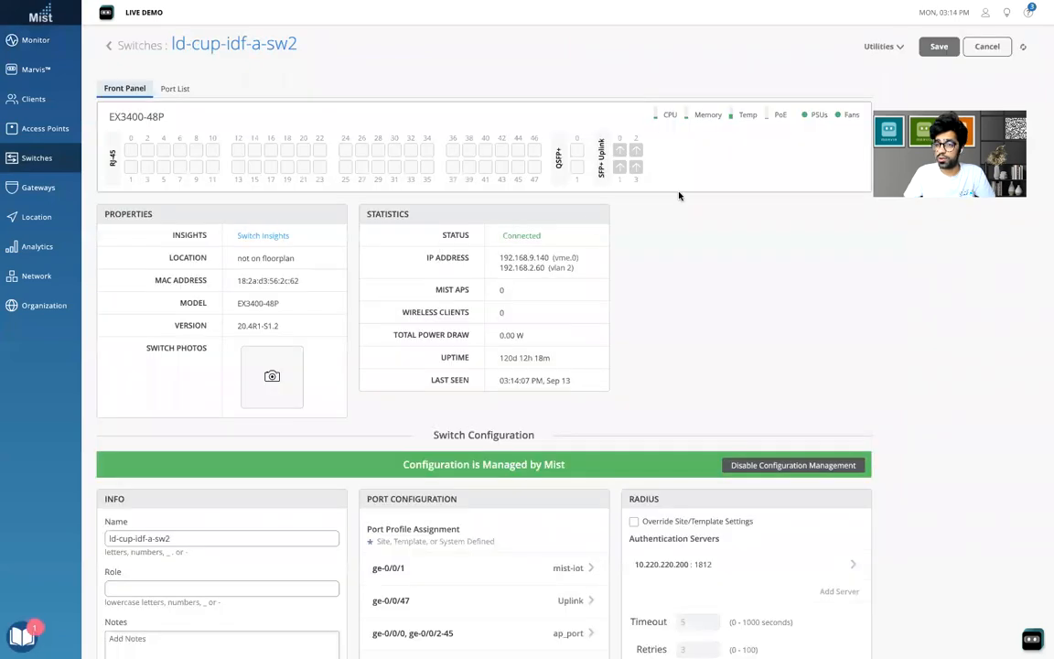
Open the firmware upgrade options for the switch, examine the available versions and close them without starting an upgrade.
{"action": "left_click", "coordinate": [900, 48]}
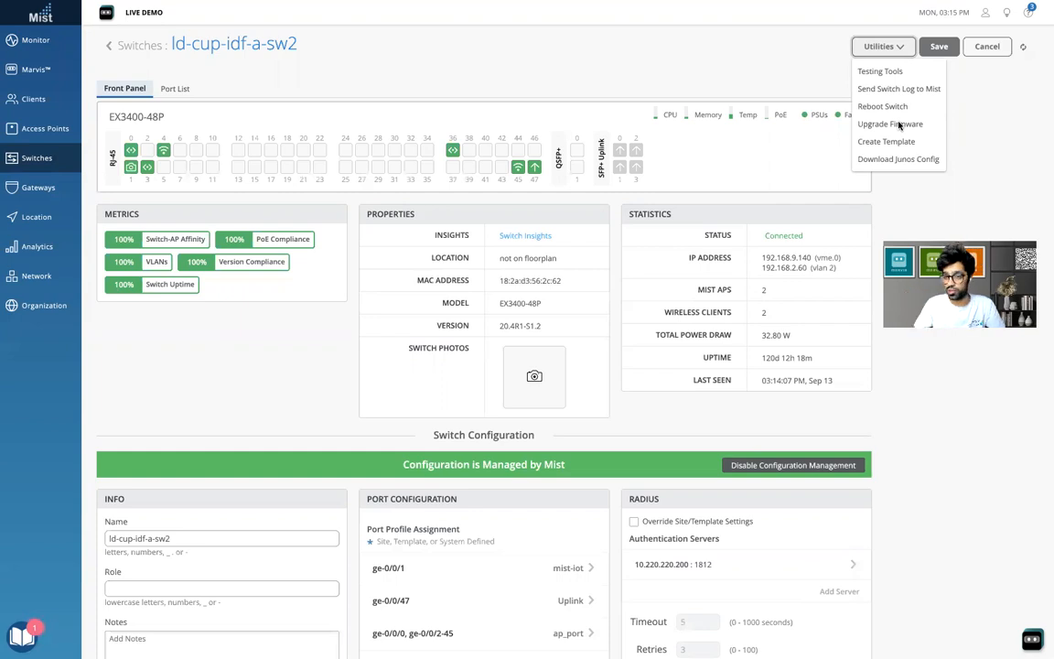
{"action": "left_click", "coordinate": [899, 125]}
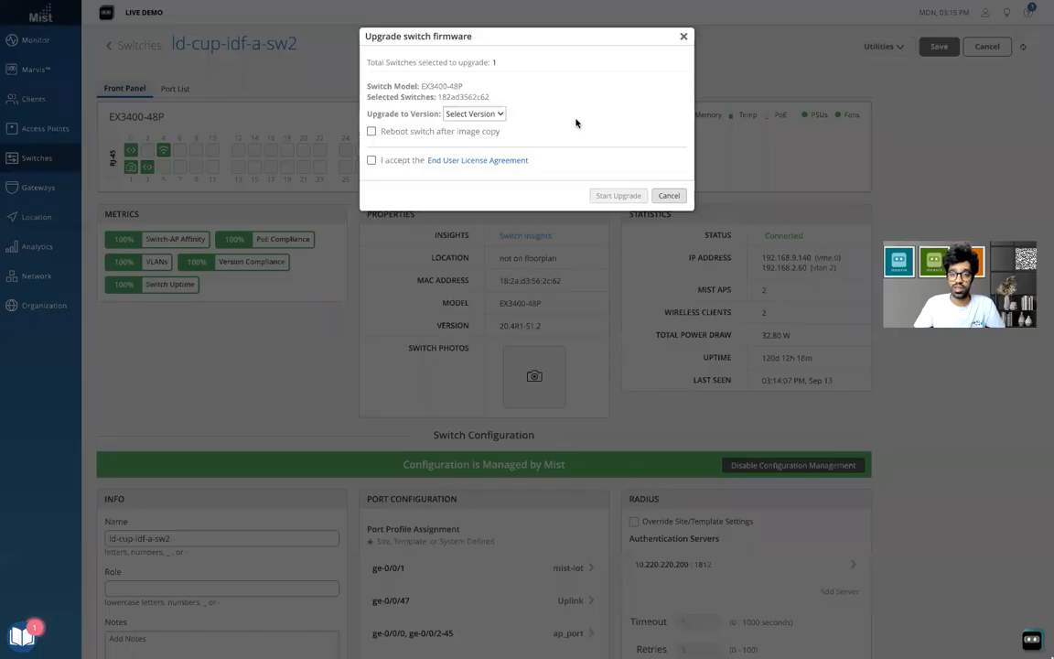
{"action": "left_click", "coordinate": [494, 113]}
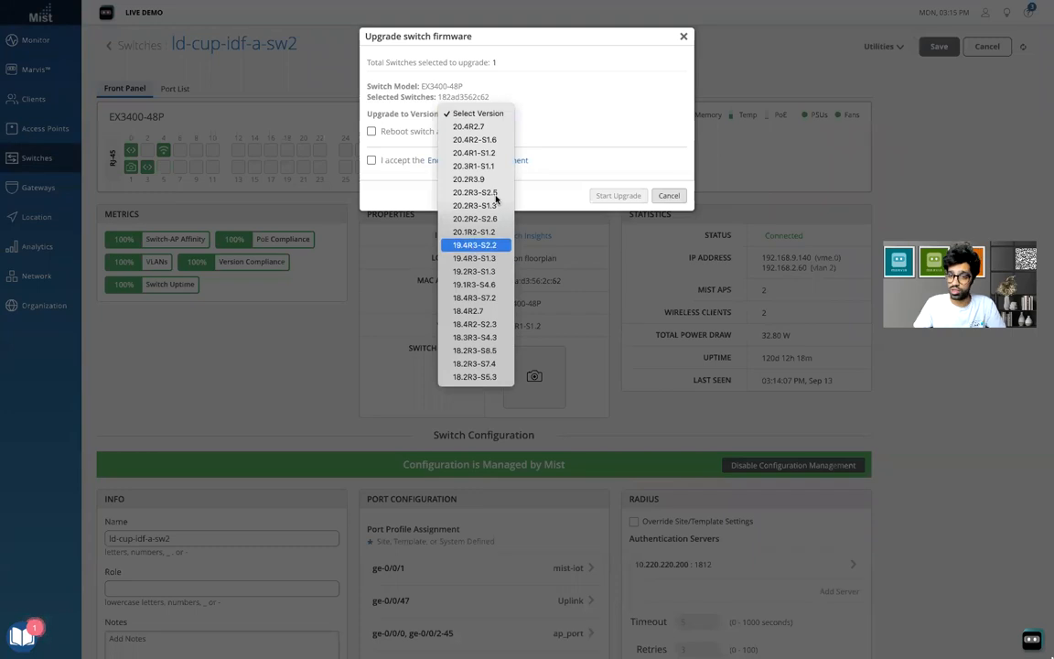
{"action": "left_click", "coordinate": [608, 94]}
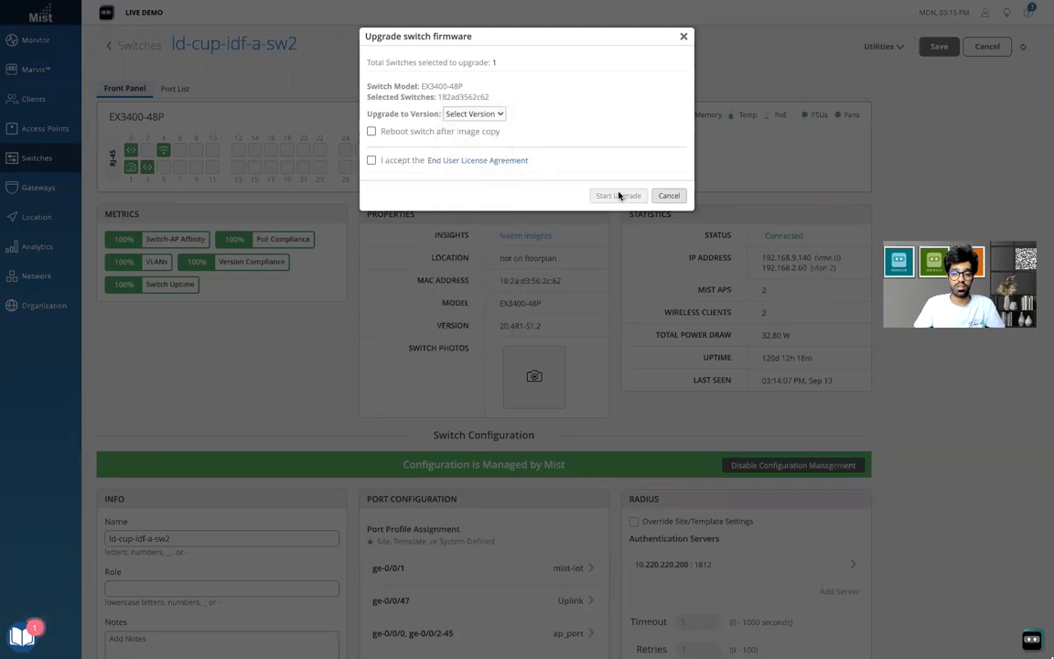
{"action": "left_click", "coordinate": [683, 36]}
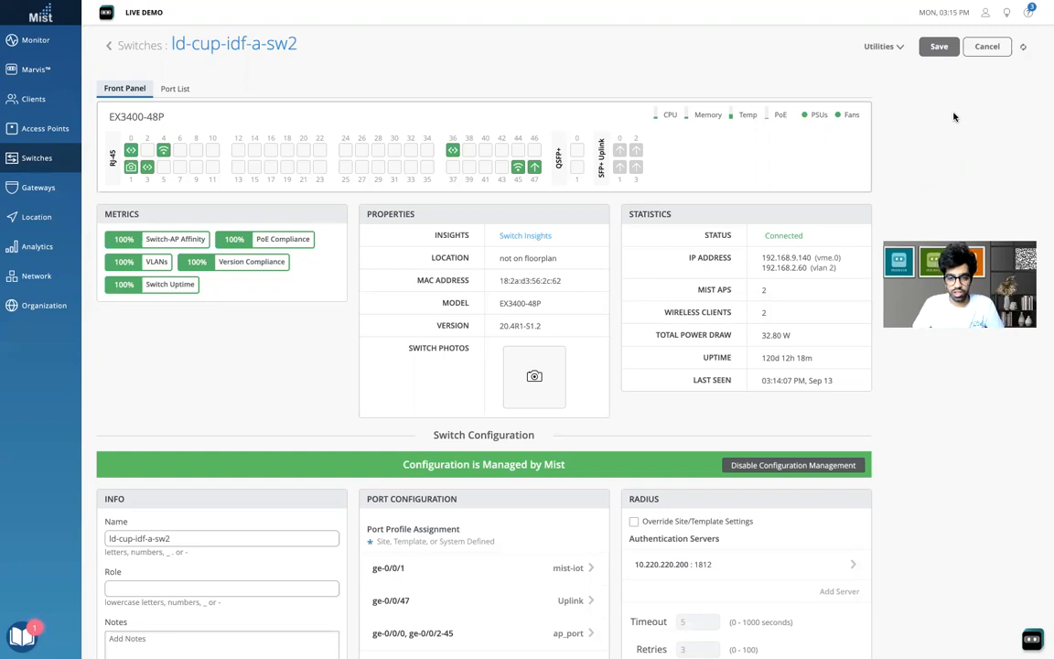
{"action": "scroll", "coordinate": [325, 337], "scroll_direction": "down", "scroll_amount": 3}
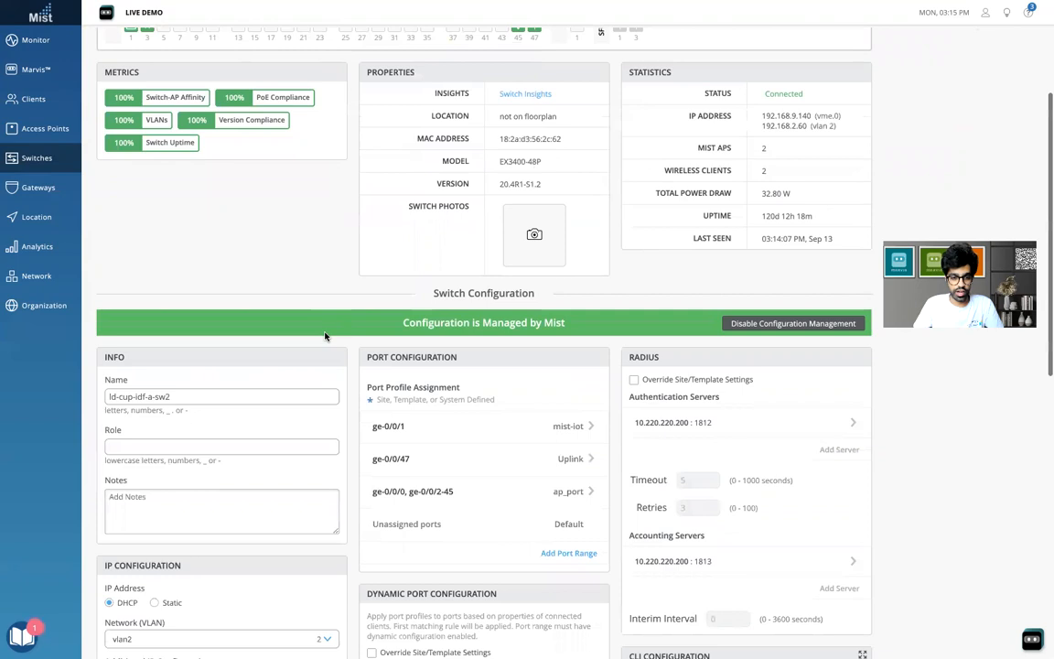
{"action": "scroll", "coordinate": [349, 302], "scroll_direction": "down", "scroll_amount": 2}
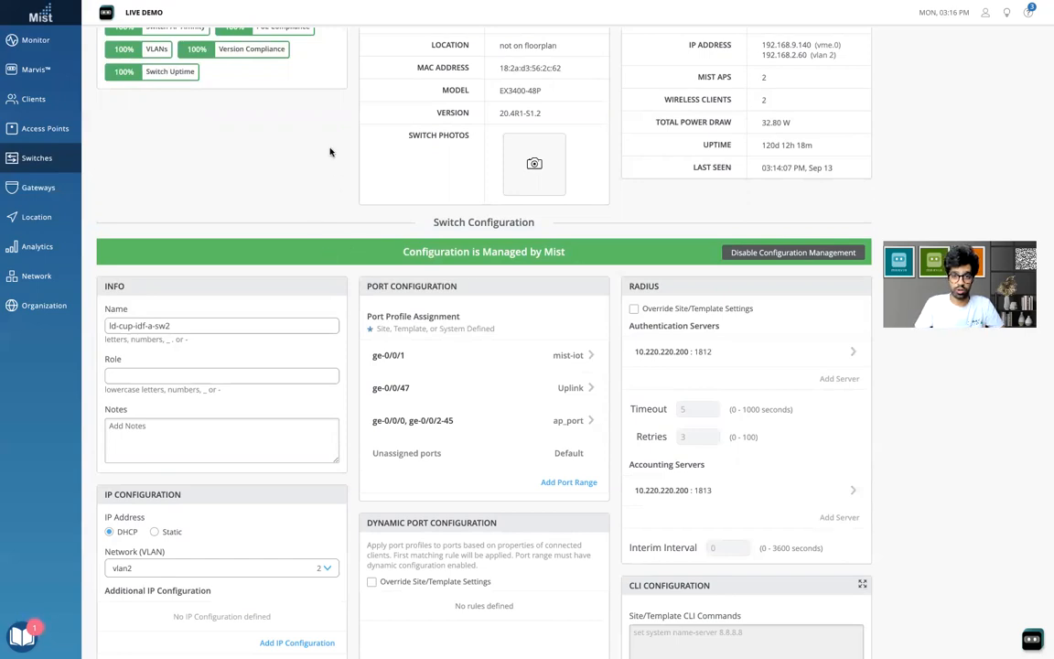
{"action": "scroll", "coordinate": [329, 164], "scroll_direction": "up", "scroll_amount": 3}
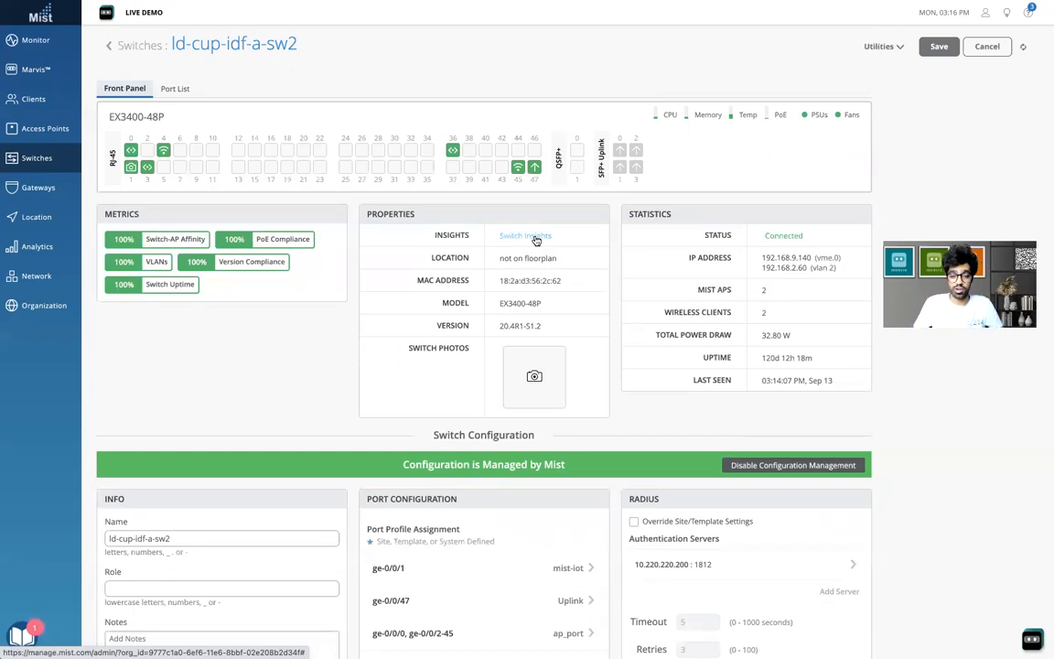
Override the site/template settings for RADIUS on switch ld-cup-idf-a-sw2, then remove the override to restore the template's servers.
{"action": "scroll", "coordinate": [303, 381], "scroll_direction": "down", "scroll_amount": 3}
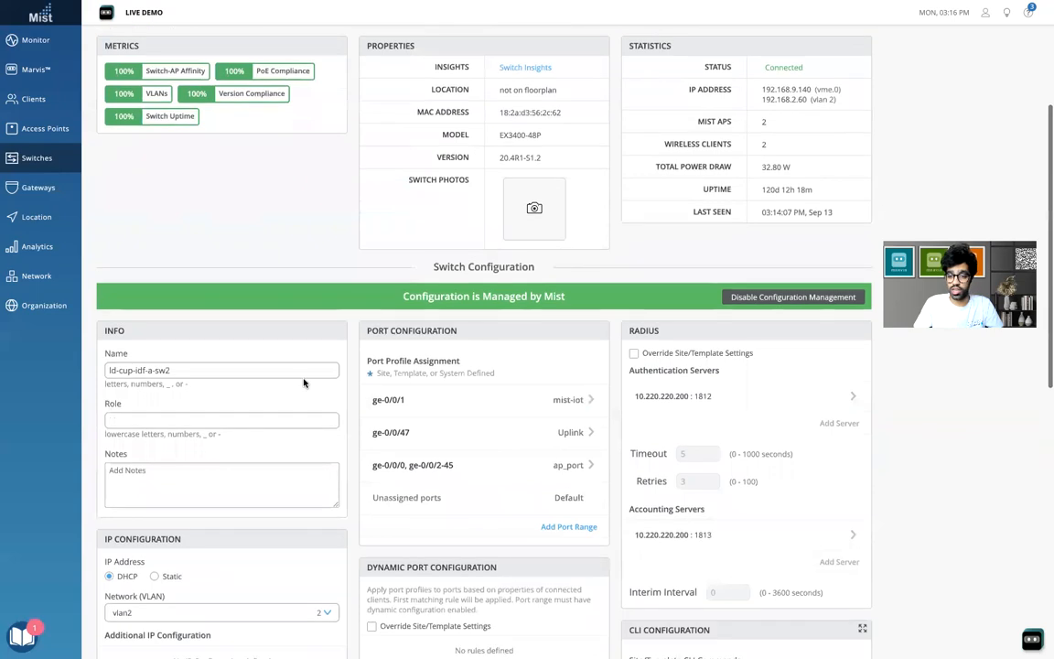
{"action": "scroll", "coordinate": [304, 382], "scroll_direction": "down", "scroll_amount": 1}
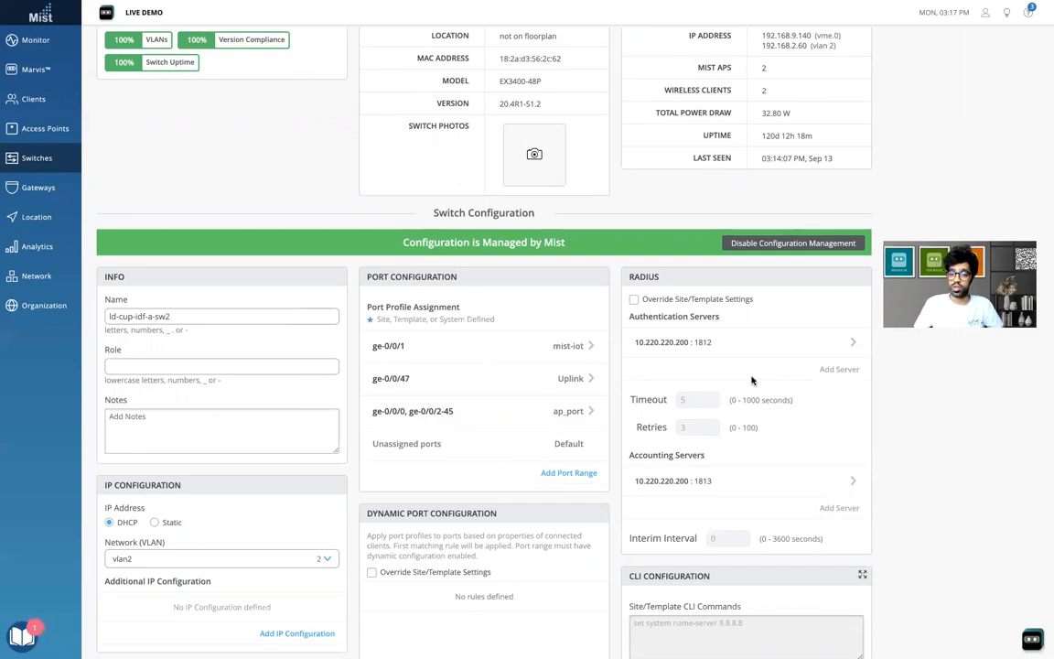
{"action": "double_click", "coordinate": [659, 300]}
{"action": "left_click_drag", "start_coordinate": [742, 304], "coordinate": [635, 302]}
{"action": "left_click", "coordinate": [634, 302]}
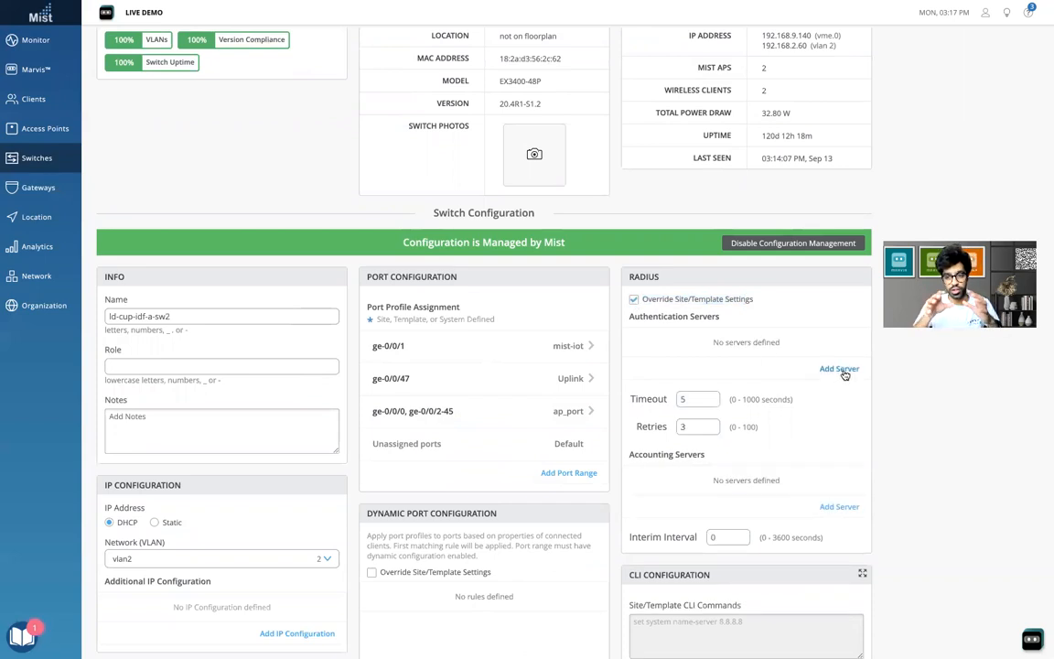
{"action": "left_click", "coordinate": [634, 300]}
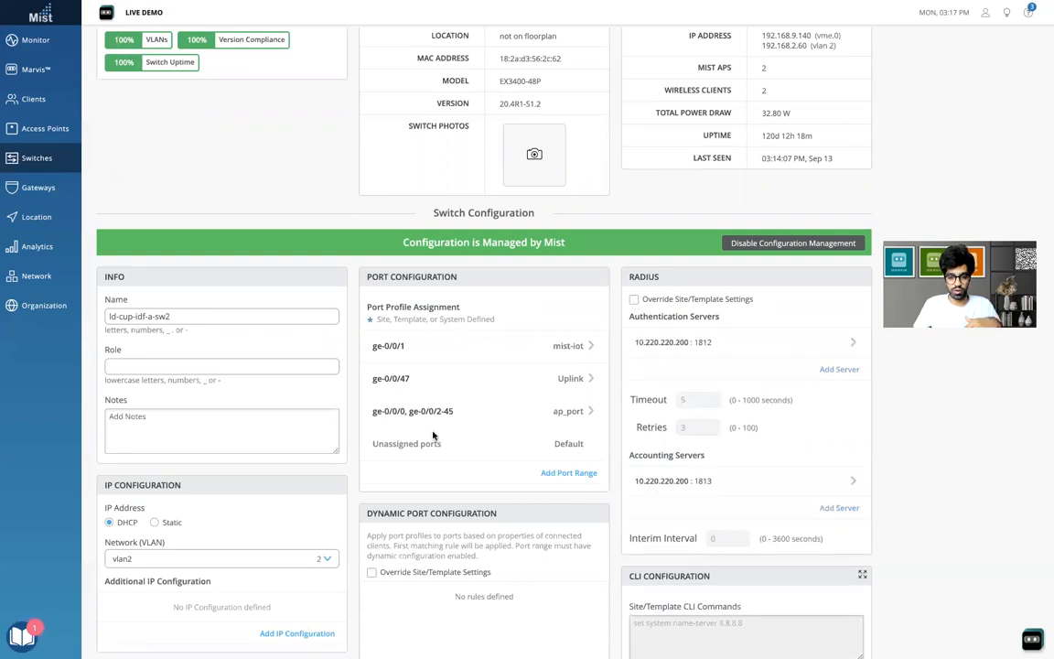
Examine the dynamic port configuration of the switch and the utilities available for it.
{"action": "scroll", "coordinate": [435, 436], "scroll_direction": "down", "scroll_amount": 2}
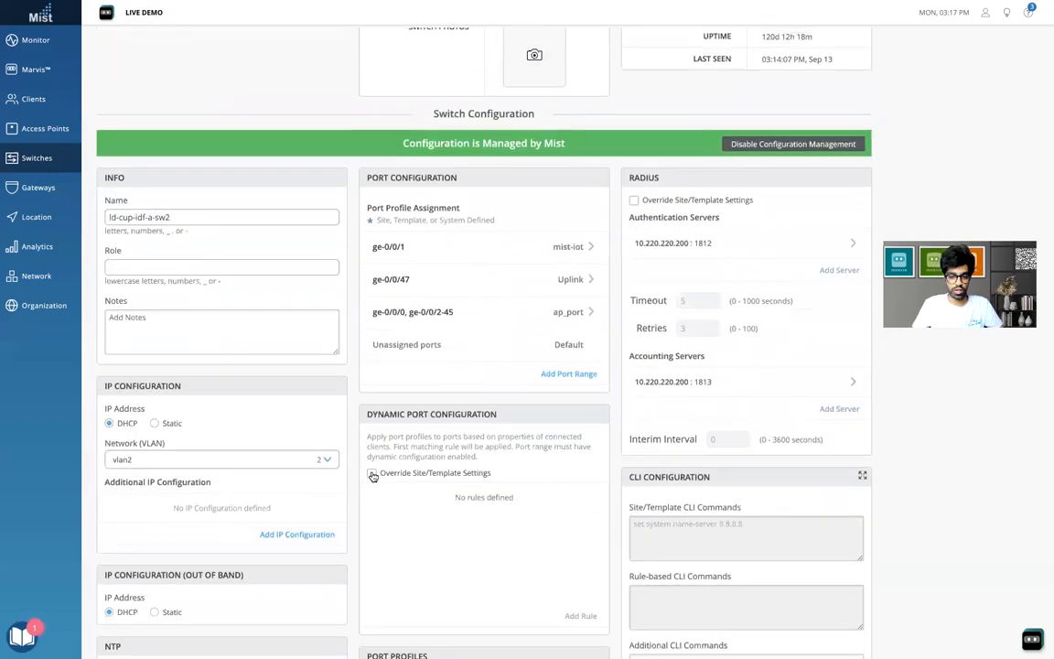
{"action": "scroll", "coordinate": [527, 349], "scroll_direction": "up", "scroll_amount": 4}
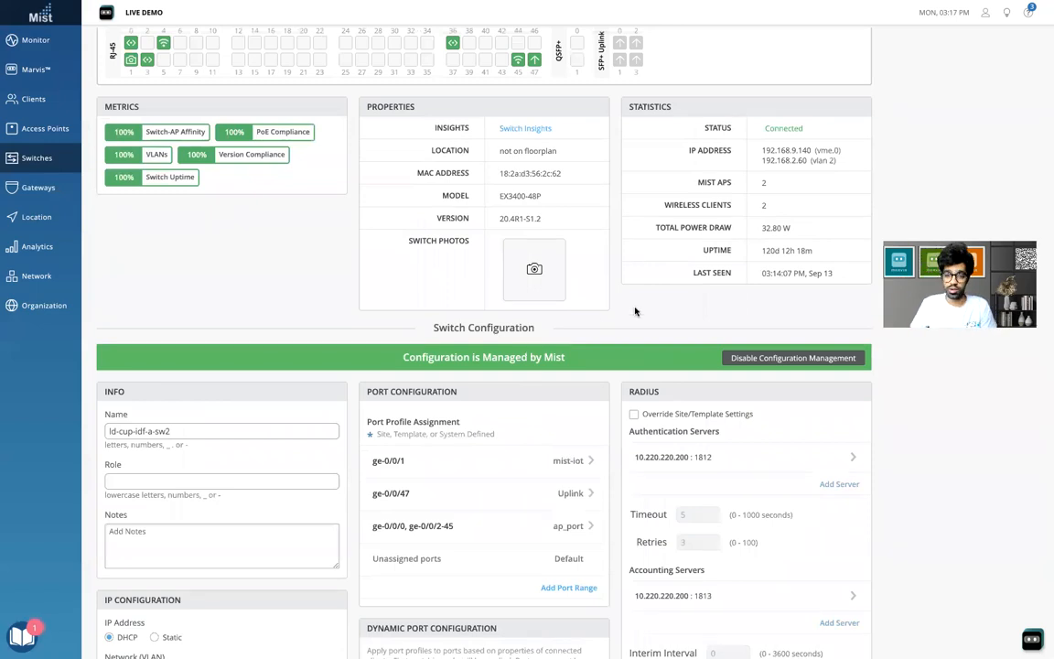
{"action": "scroll", "coordinate": [619, 281], "scroll_direction": "up", "scroll_amount": 2}
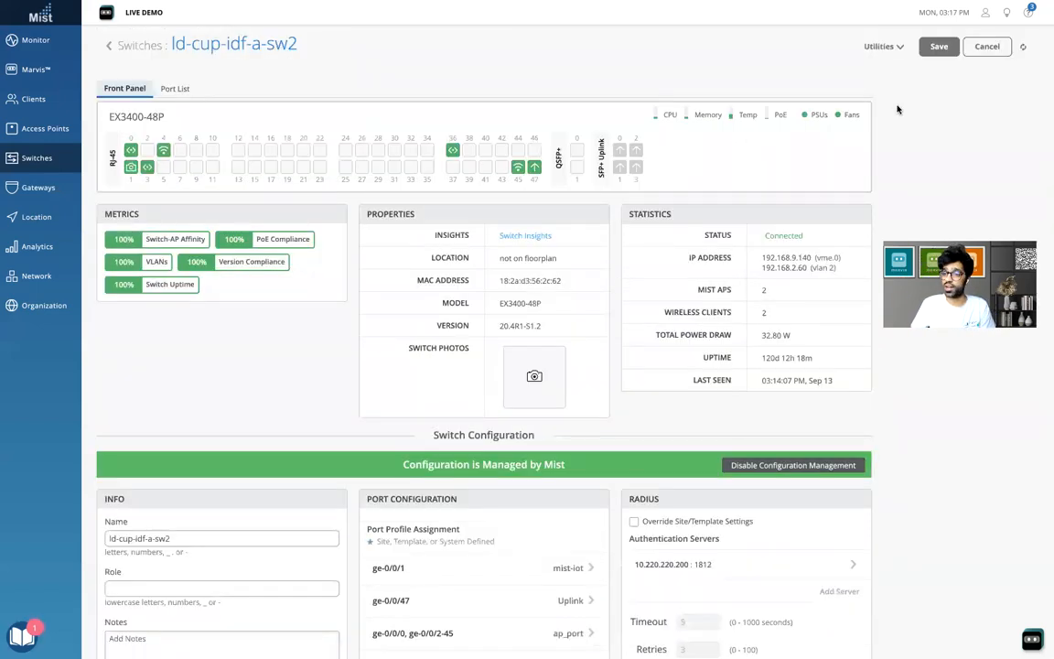
{"action": "left_click", "coordinate": [899, 47]}
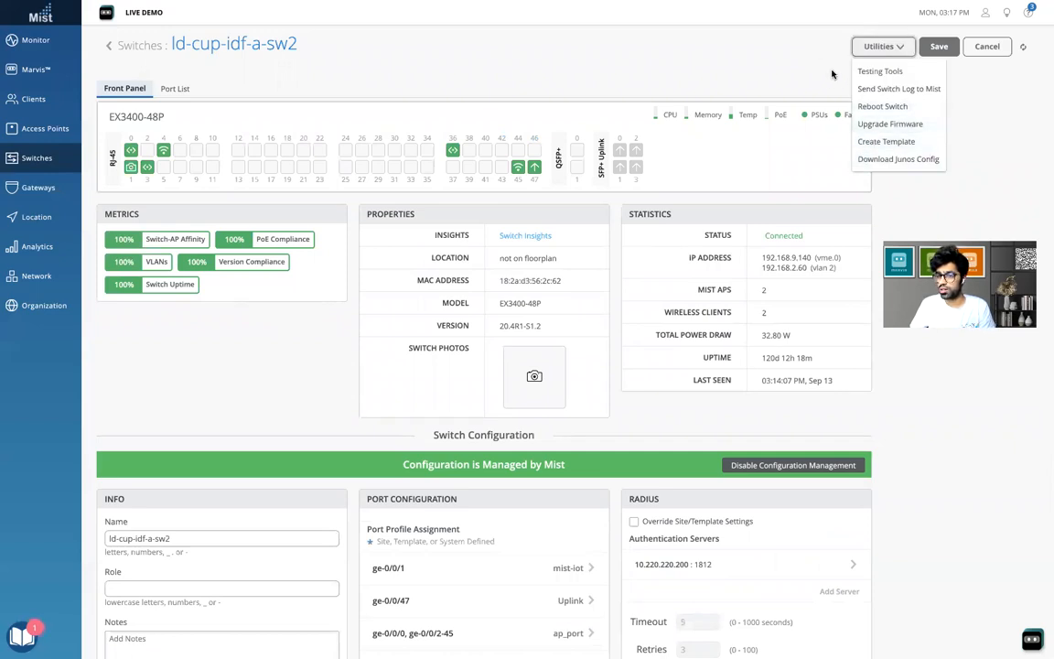
Go back to the switch template WA_Demo_Test and collapse its All Switches Configuration section.
{"action": "left_click", "coordinate": [986, 47]}
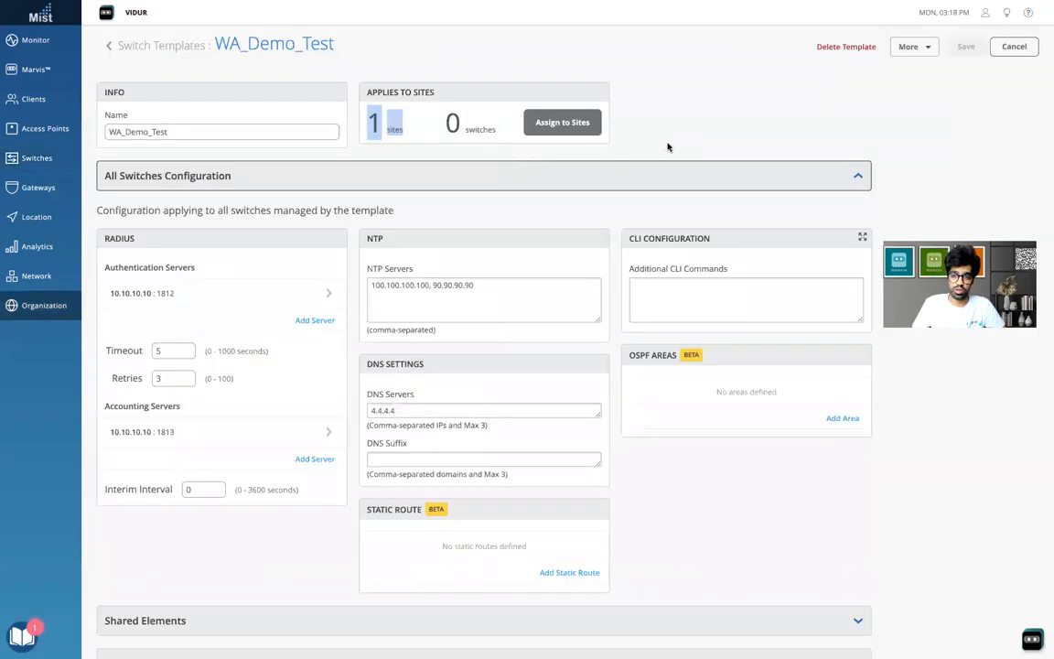
{"action": "left_click", "coordinate": [615, 130]}
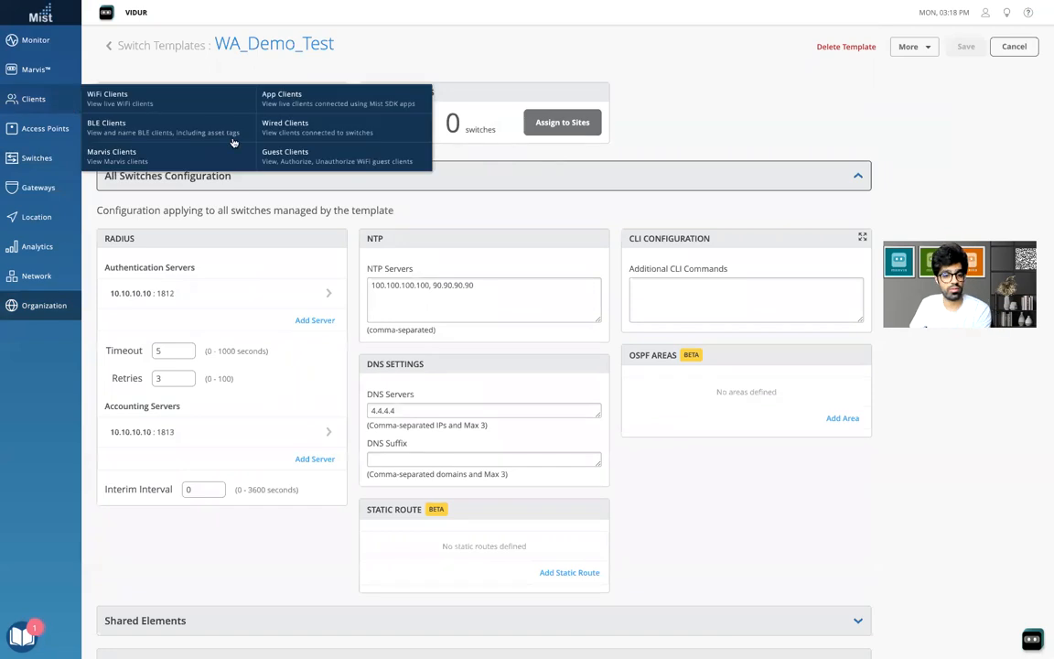
{"action": "left_click", "coordinate": [858, 177]}
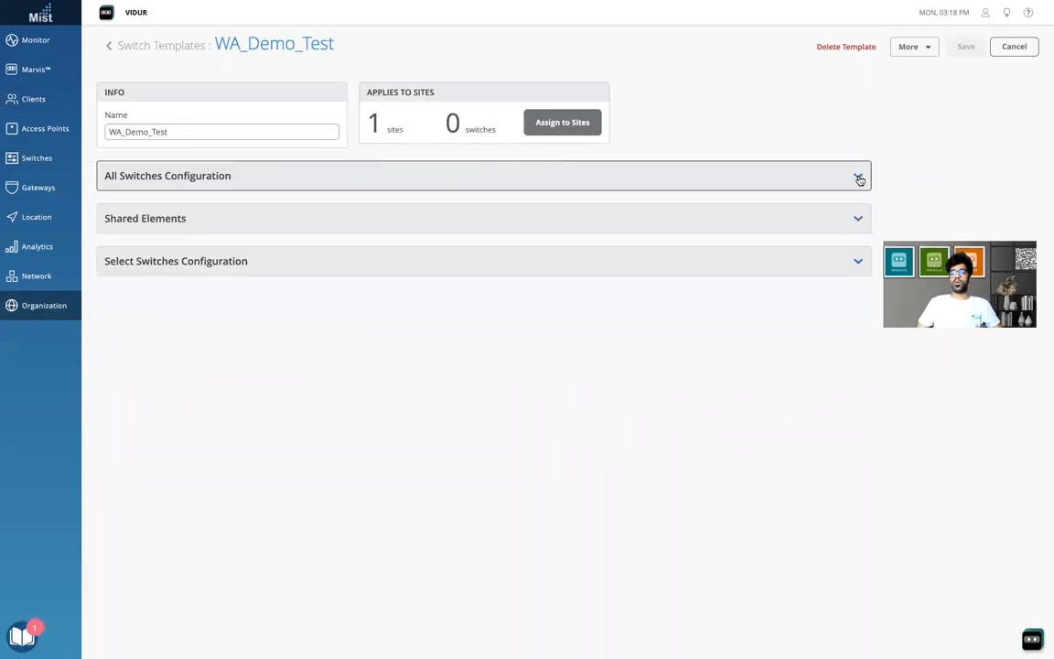